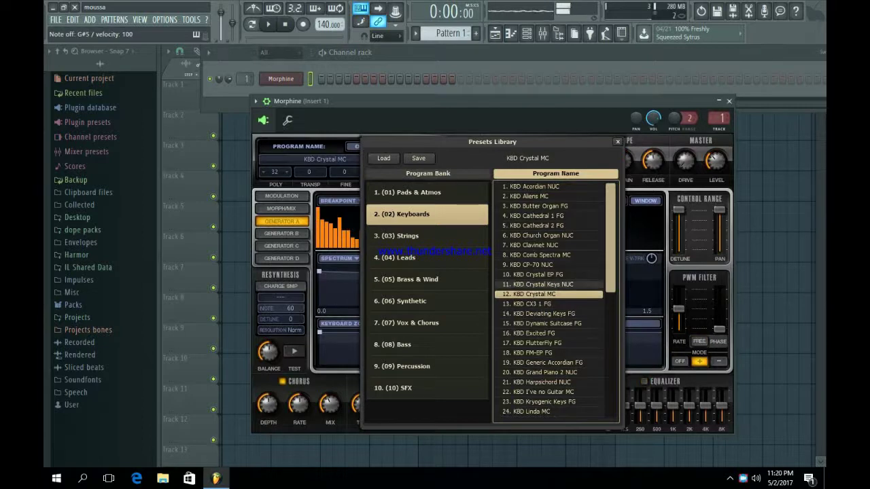
Load the KBD Crystal Keys NUC preset in Morphine, and close the preset library and the synth window
{"action": "left_click", "coordinate": [549, 275]}
{"action": "left_click", "coordinate": [549, 285]}
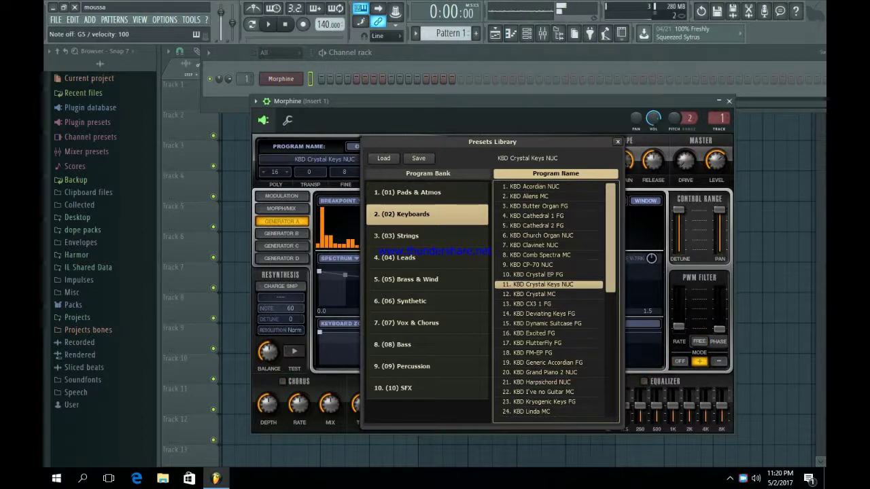
{"action": "left_click", "coordinate": [618, 142]}
{"action": "left_click", "coordinate": [728, 100]}
Open Morphine's piano roll and enter one-beat notes B4, C5 and a B4–D5 pair in bar 1
{"action": "right_click", "coordinate": [280, 79]}
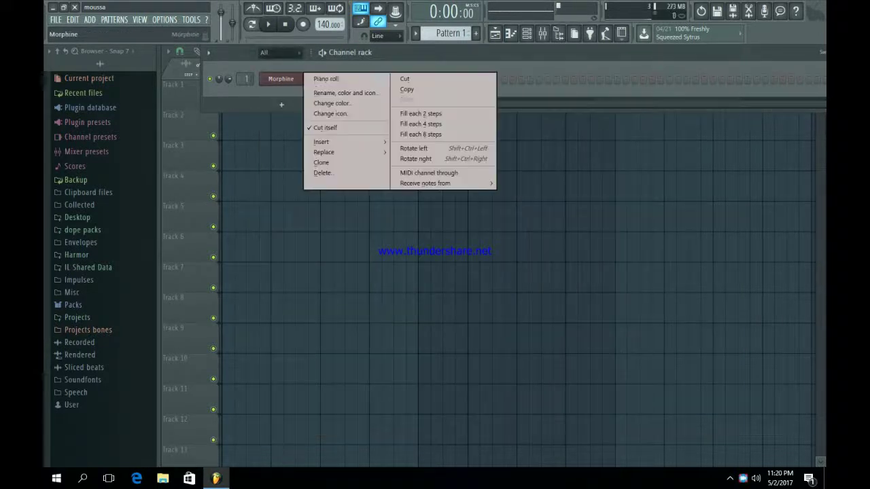
{"action": "left_click", "coordinate": [321, 76]}
{"action": "scroll", "coordinate": [507, 269], "scroll_direction": "down", "scroll_amount": 3}
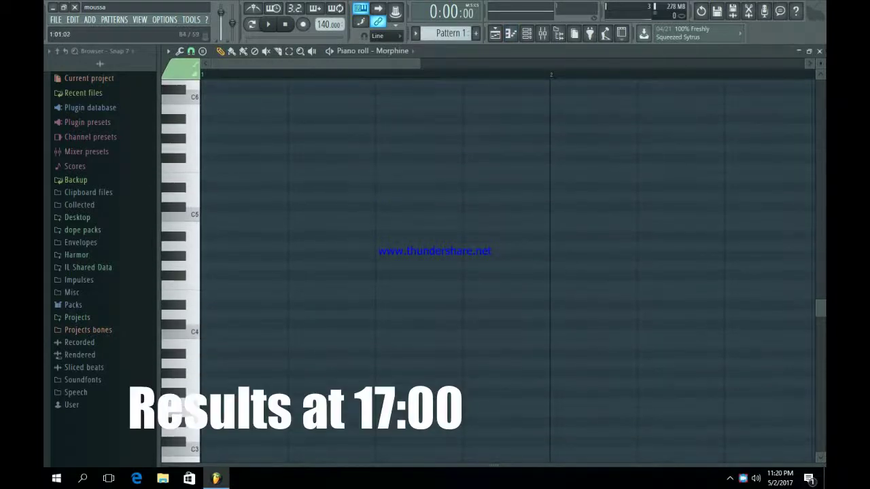
{"action": "scroll", "coordinate": [395, 322], "scroll_direction": "down", "scroll_amount": 3}
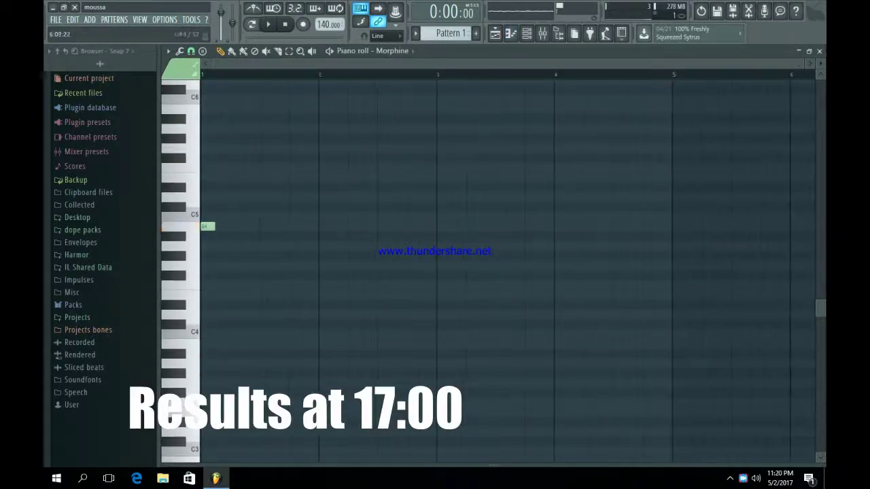
{"action": "left_click", "coordinate": [207, 227]}
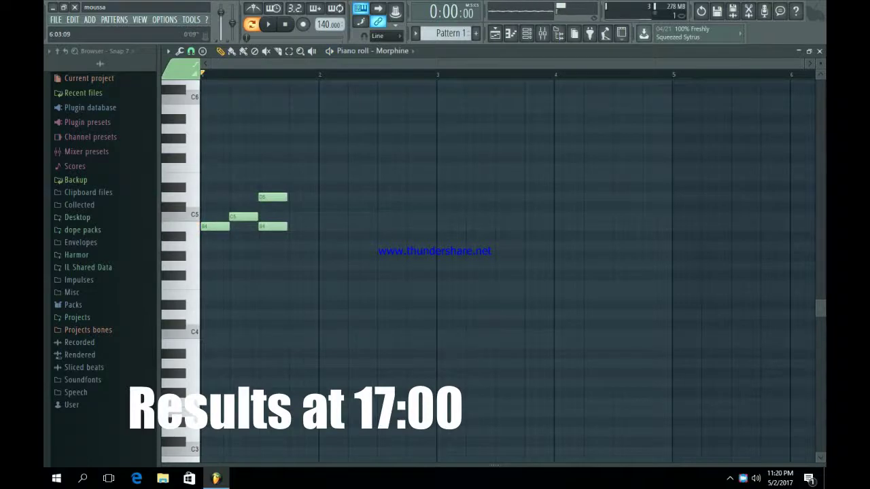
Extend the B4–D5 pair to the end of bar 1, replace the second beat with half-beat C5 and B4 notes, and audition the pattern
{"action": "scroll", "coordinate": [476, 272], "scroll_direction": "up", "scroll_amount": 3}
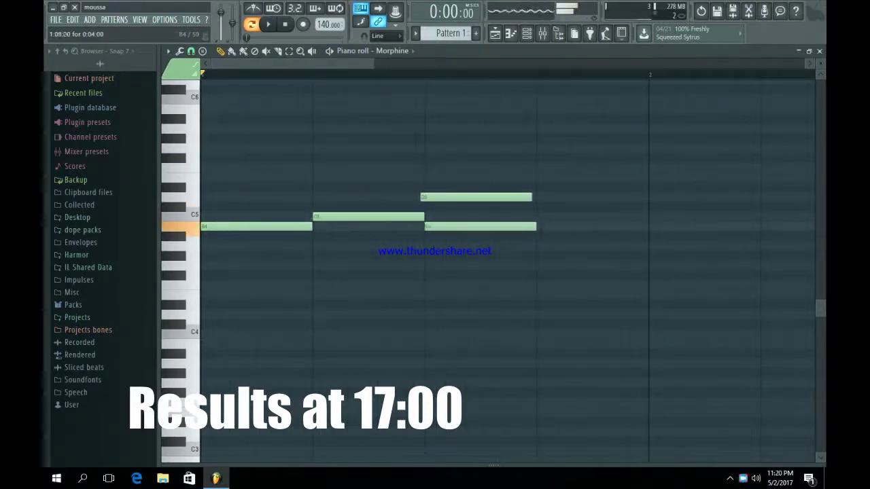
{"action": "left_click_drag", "start_coordinate": [579, 260], "coordinate": [645, 197]}
{"action": "key", "text": "space"}
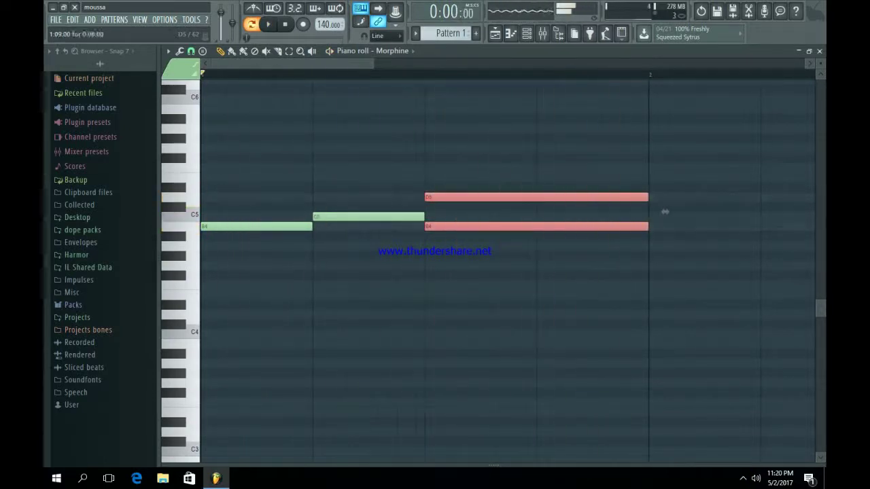
{"action": "scroll", "coordinate": [335, 211], "scroll_direction": "down", "scroll_amount": 3}
{"action": "key", "text": "space"}
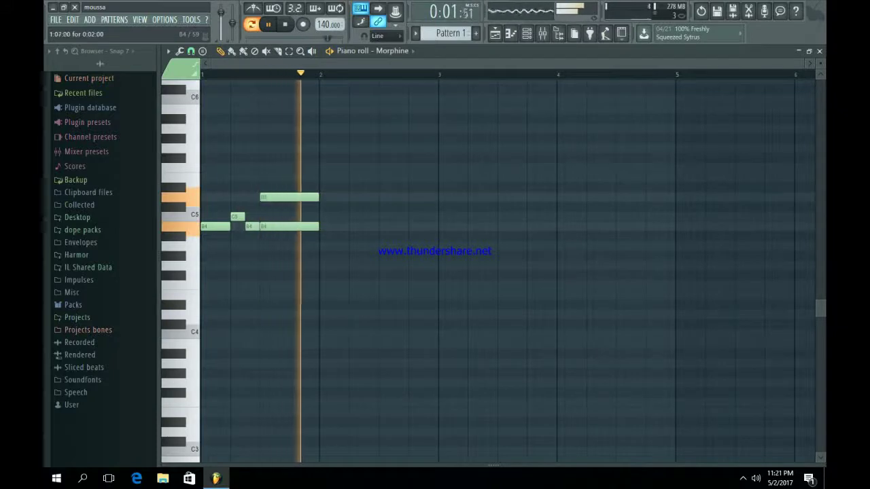
{"action": "key", "text": "space"}
Fill bar 2 with an A4–C5 pair, B4 and A4, and bar 3 with C5, B4, C5 and an A4–D5 pair
{"action": "left_click", "coordinate": [319, 246]}
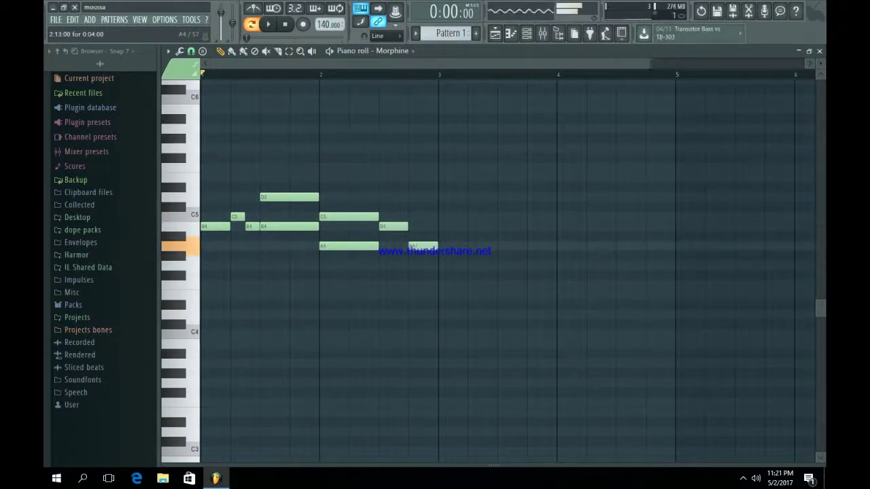
{"action": "key", "text": "space"}
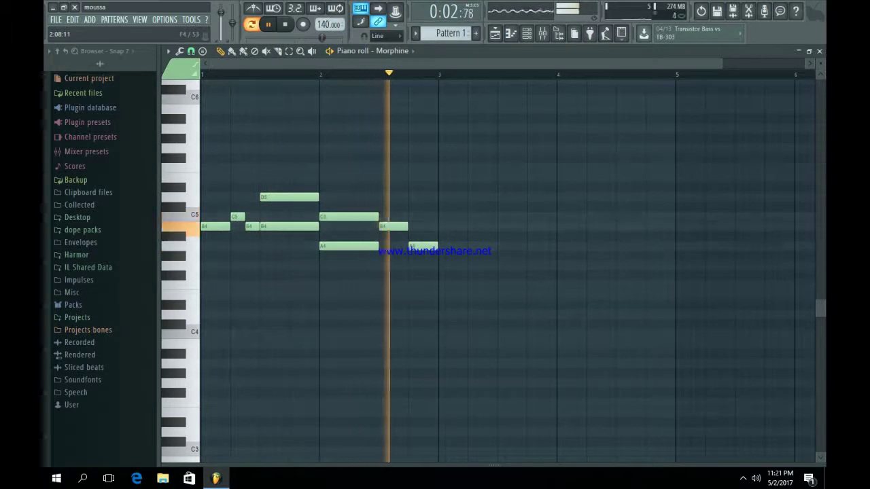
{"action": "left_click", "coordinate": [443, 217]}
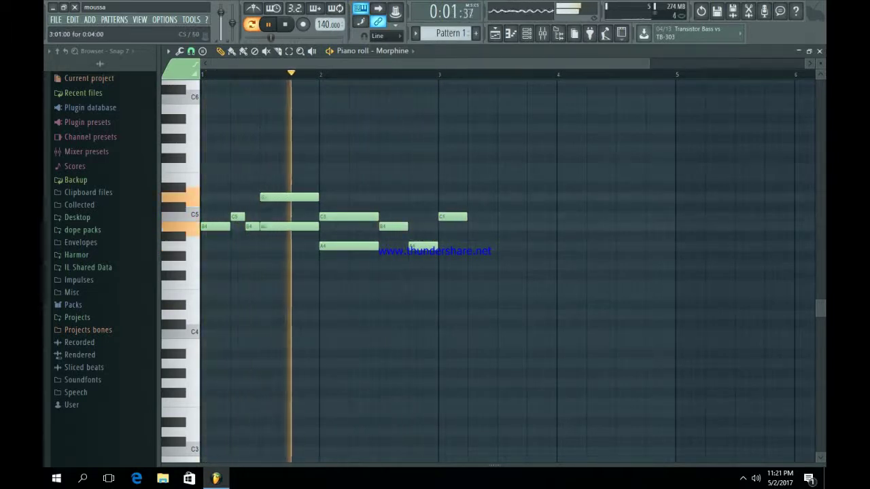
{"action": "left_click", "coordinate": [469, 226]}
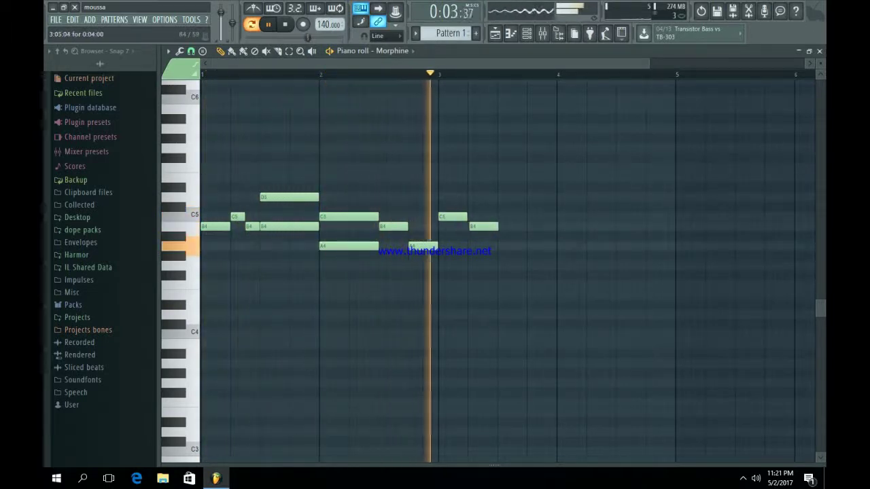
{"action": "left_click", "coordinate": [503, 217]}
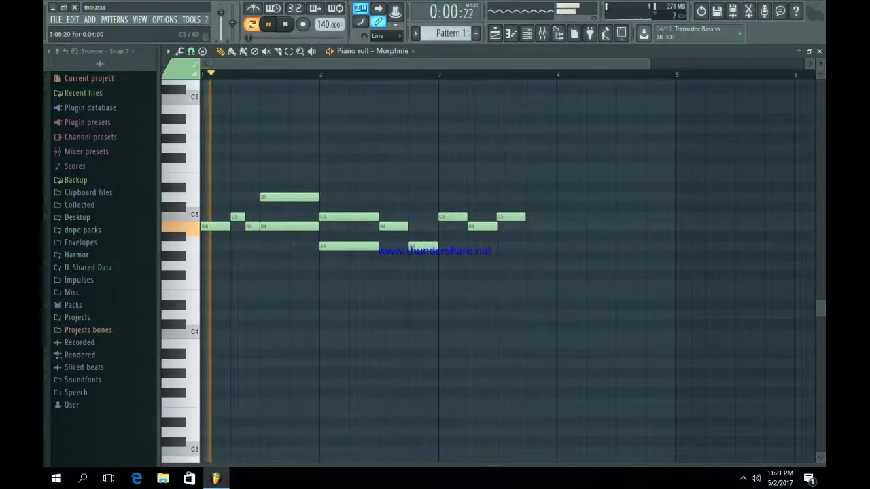
{"action": "left_click", "coordinate": [531, 197]}
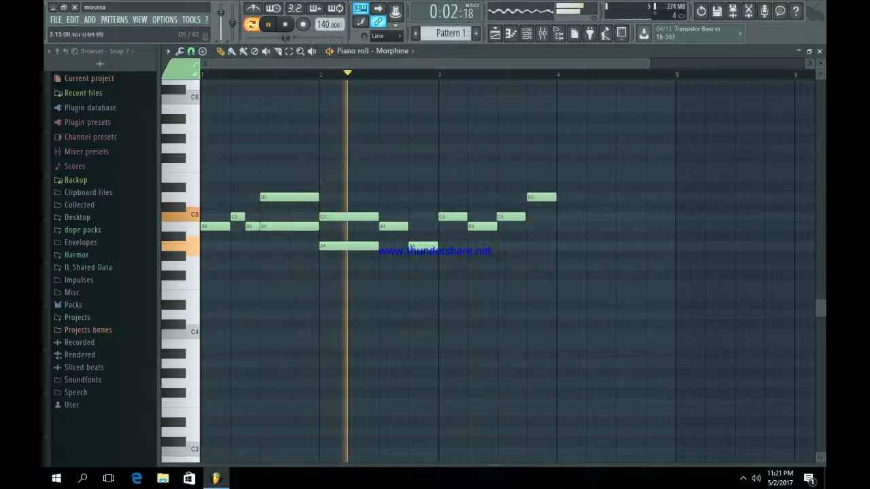
{"action": "left_click", "coordinate": [530, 246]}
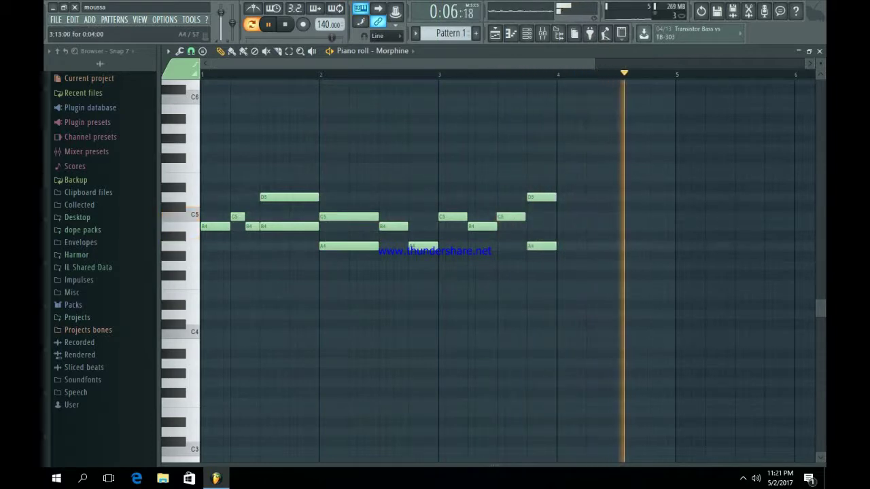
Add a three-beat C5–E5 pair and a one-beat F5 in bar 4, and play the melody back
{"action": "scroll", "coordinate": [561, 227], "scroll_direction": "up", "scroll_amount": 1}
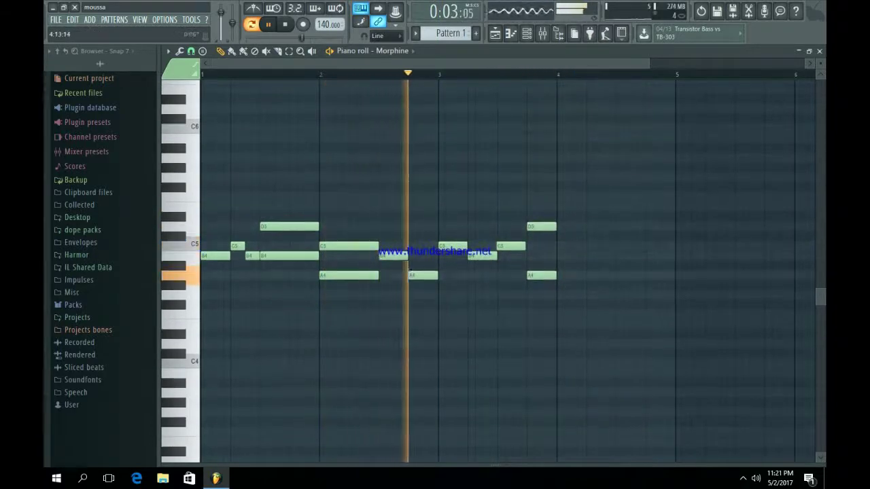
{"action": "left_click_drag", "start_coordinate": [648, 63], "coordinate": [769, 64]}
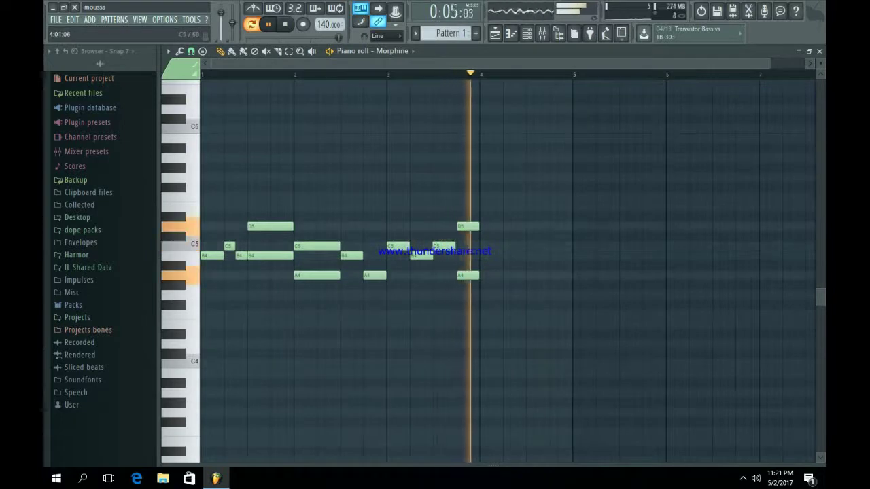
{"action": "left_click", "coordinate": [486, 246]}
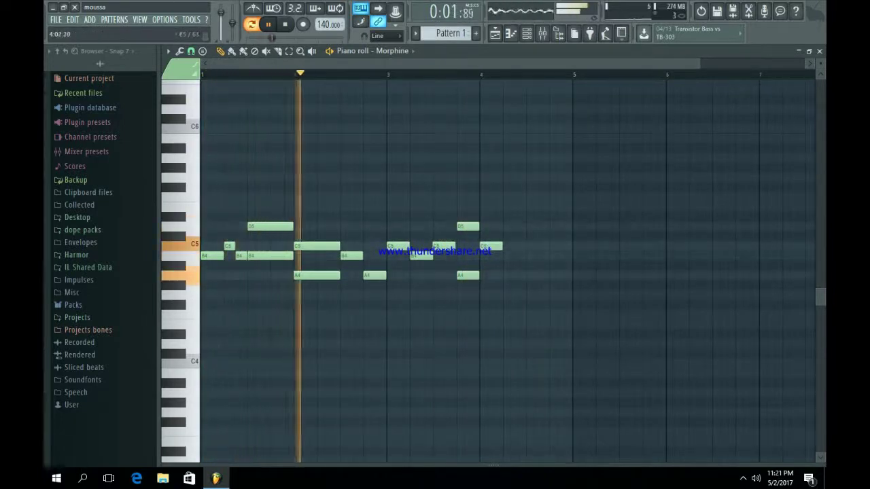
{"action": "left_click", "coordinate": [490, 207]}
{"action": "key", "text": "space"}
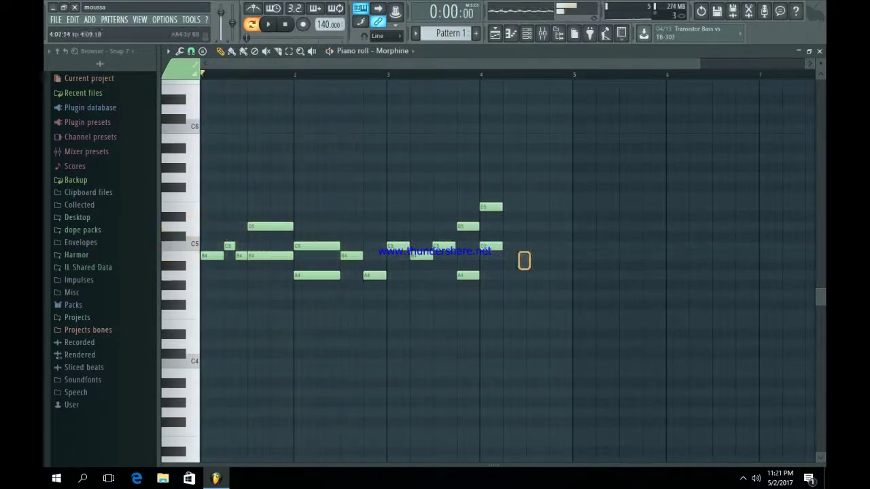
{"action": "left_click_drag", "start_coordinate": [520, 253], "coordinate": [483, 207]}
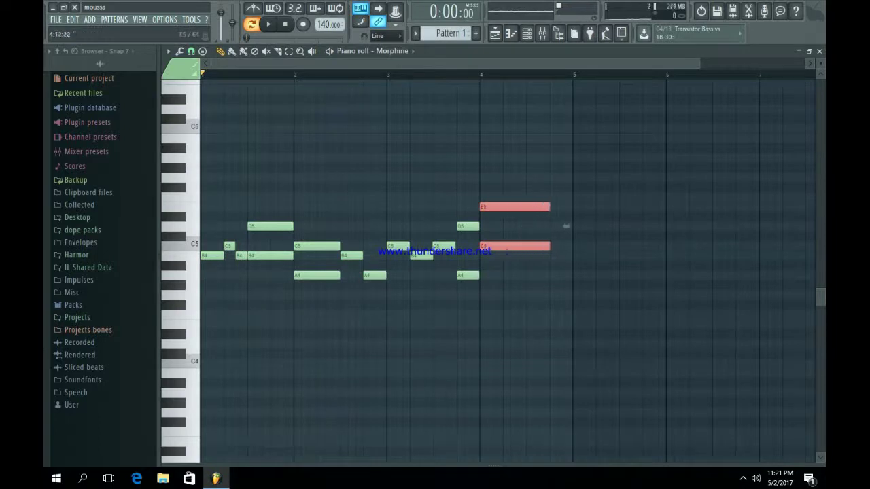
{"action": "left_click", "coordinate": [554, 197]}
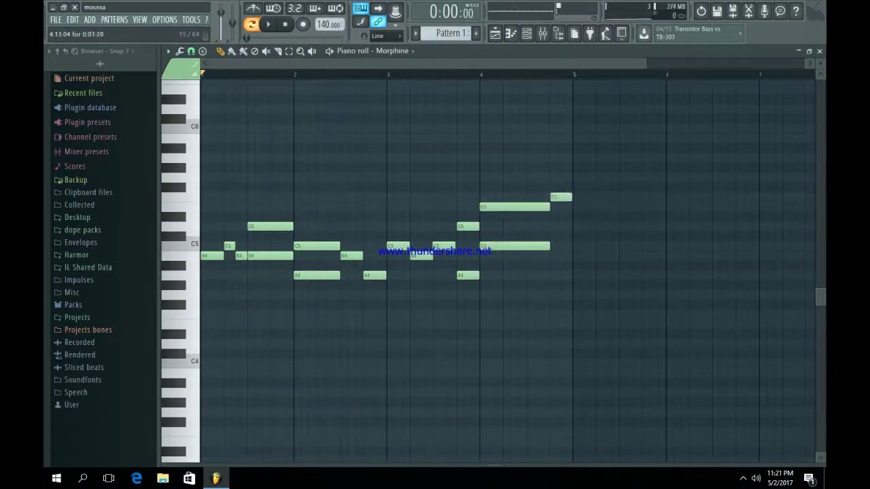
{"action": "key", "text": "space"}
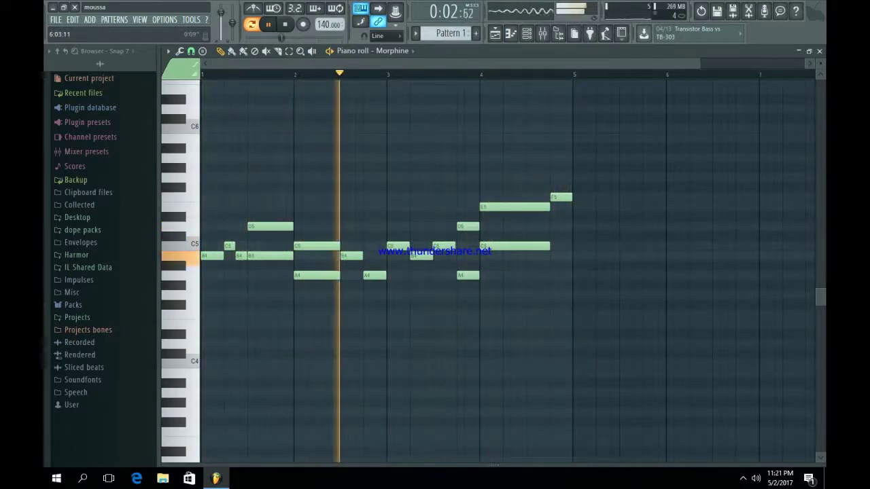
Try all the notes one octave higher, return them to their original octave, and clear the selection
{"action": "left_click_drag", "start_coordinate": [698, 64], "coordinate": [796, 64]}
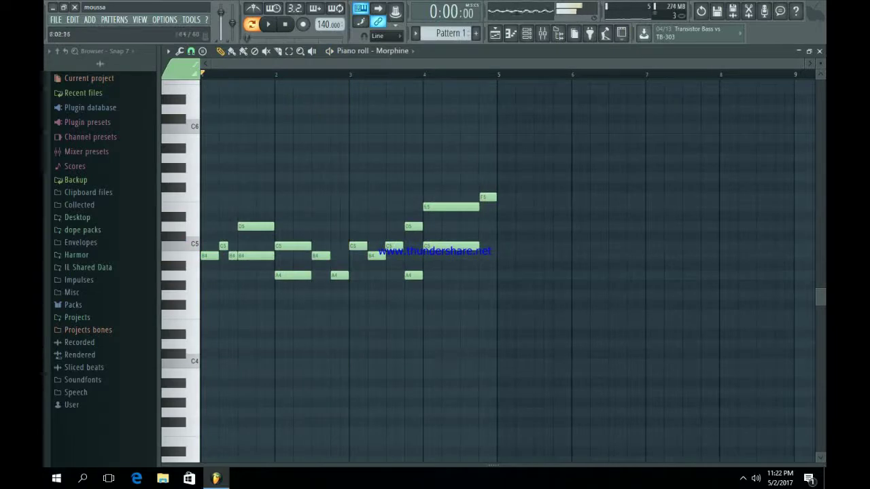
{"action": "key", "text": "ctrl+a"}
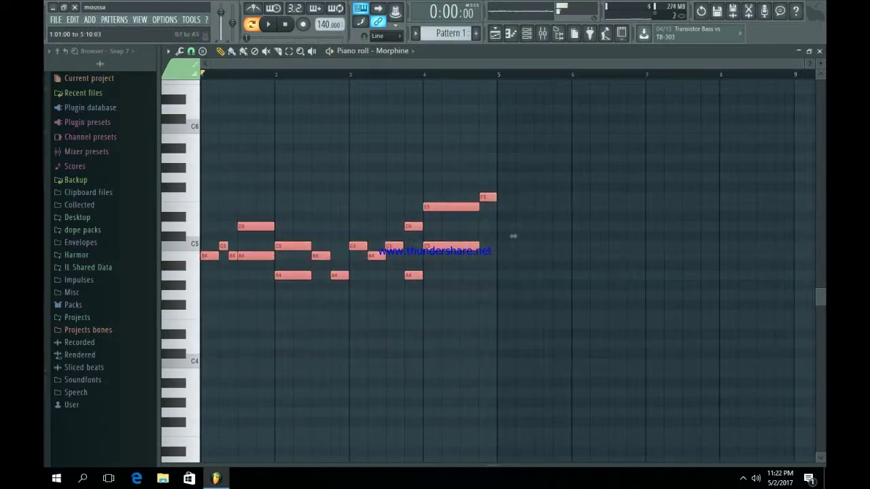
{"action": "key", "text": "ctrl+Up"}
{"action": "key", "text": "ctrl+Down"}
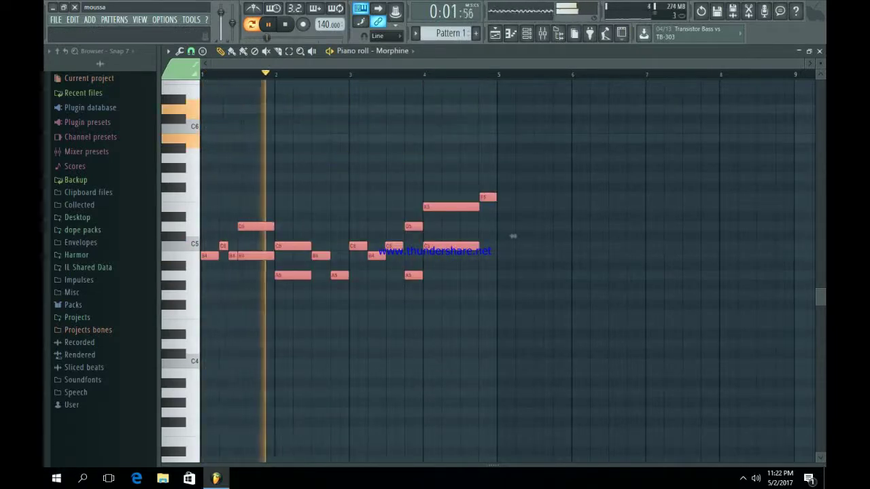
{"action": "left_click", "coordinate": [513, 236], "text": "ctrl"}
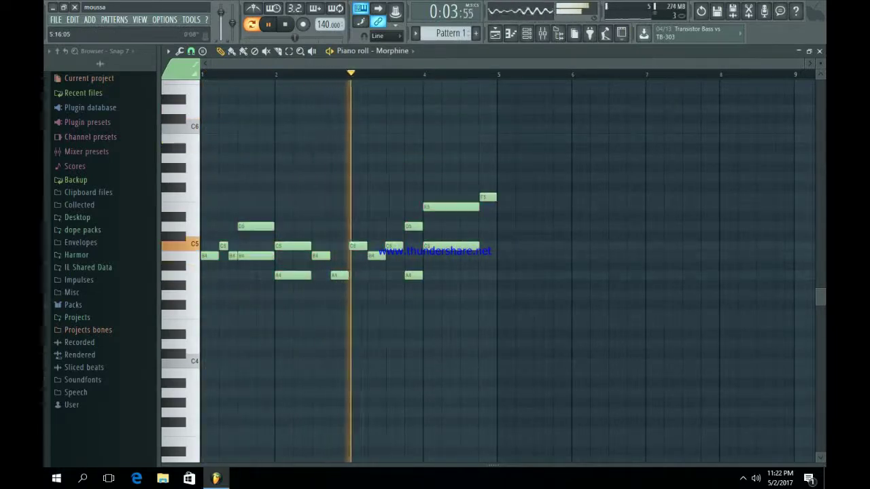
Open the mixer and load Fruity parametric EQ 2 in the first effect slot of the Morphine track
{"action": "left_click", "coordinate": [526, 33]}
{"action": "left_click", "coordinate": [280, 79]}
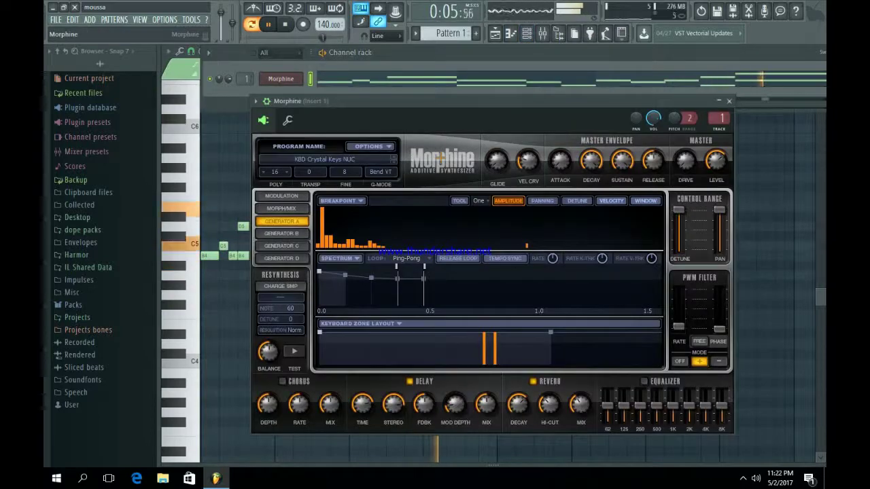
{"action": "key", "text": "F9"}
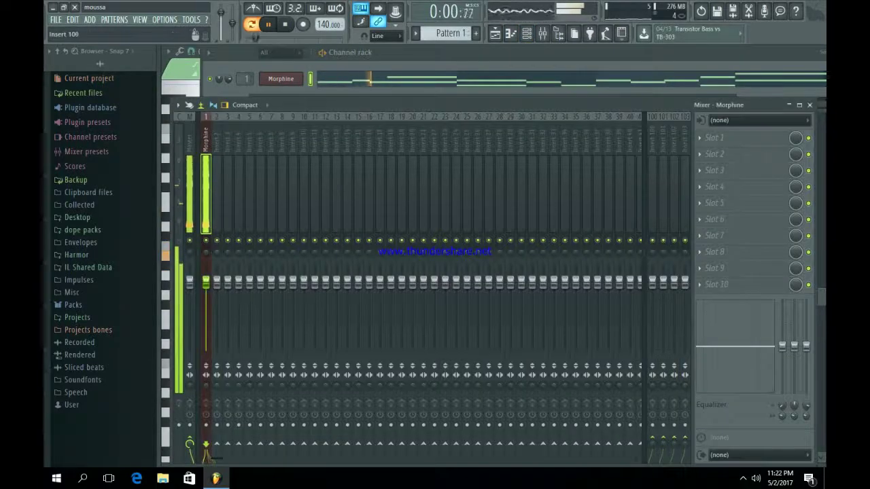
{"action": "left_click", "coordinate": [714, 138]}
{"action": "left_click", "coordinate": [686, 362]}
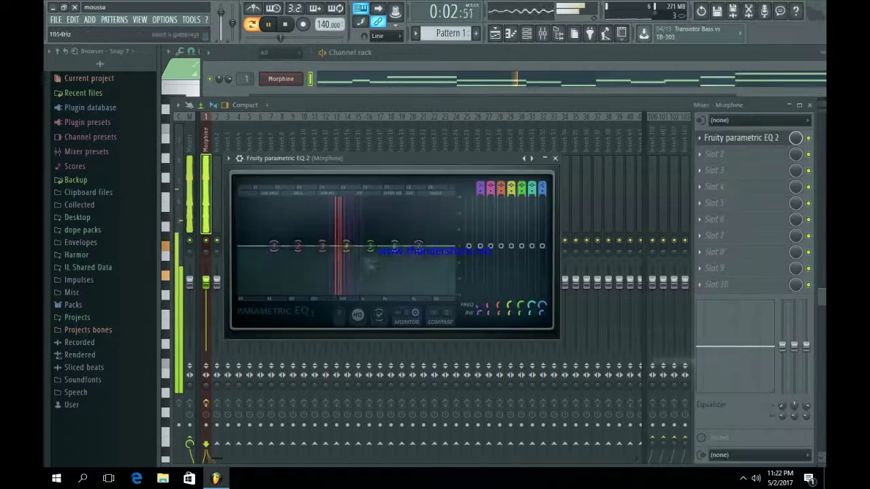
Cut the lows with EQ band 1 at Steep 8 order, roll off the highs with band 7, and slightly boost bands 5 and 6
{"action": "right_click", "coordinate": [274, 246]}
{"action": "mouse_move", "coordinate": [290, 285]}
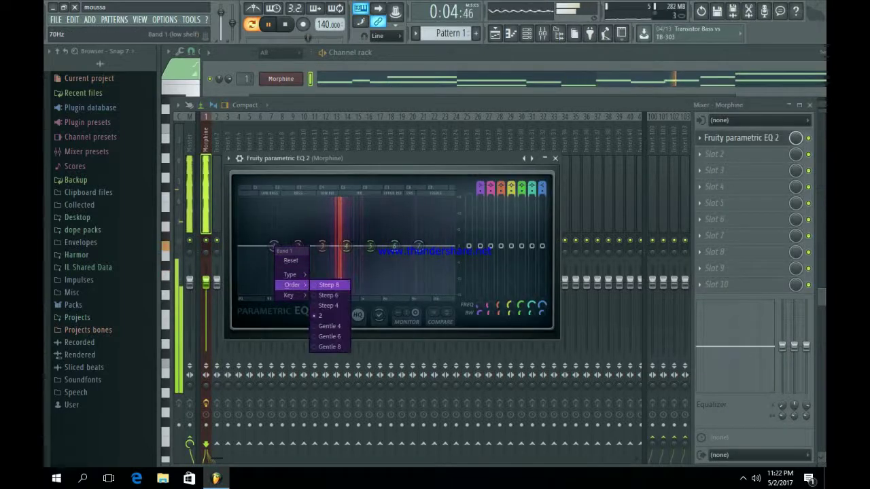
{"action": "left_click", "coordinate": [329, 284]}
{"action": "left_click_drag", "start_coordinate": [274, 246], "coordinate": [322, 292]}
{"action": "left_click_drag", "start_coordinate": [418, 246], "coordinate": [417, 292]}
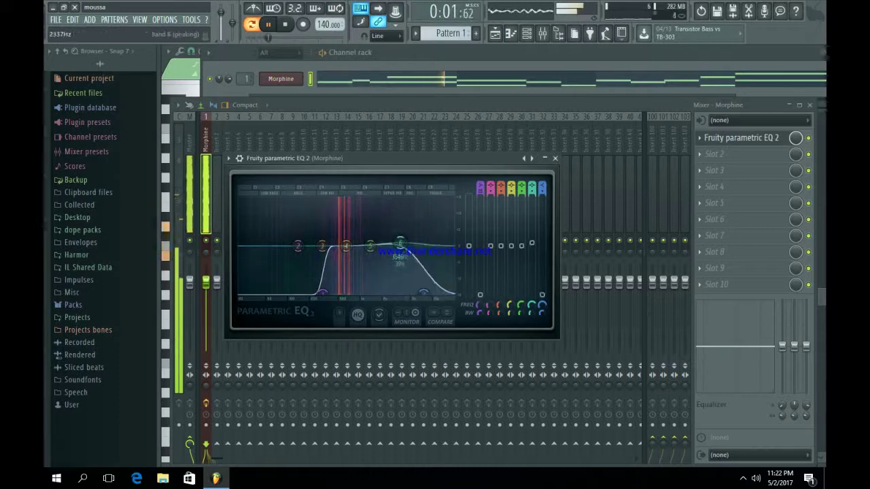
{"action": "left_click_drag", "start_coordinate": [371, 246], "coordinate": [373, 242]}
{"action": "left_click", "coordinate": [555, 159]}
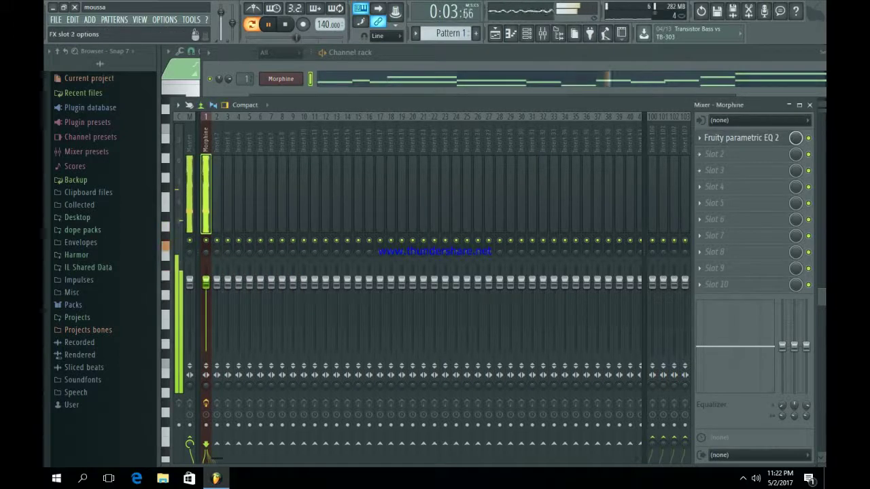
Add Fruity Reeverb 2 in the Morphine track's second slot, with its high cut at 5.8 kHz and the wet level raised
{"action": "left_click", "coordinate": [714, 154]}
{"action": "left_click", "coordinate": [679, 142]}
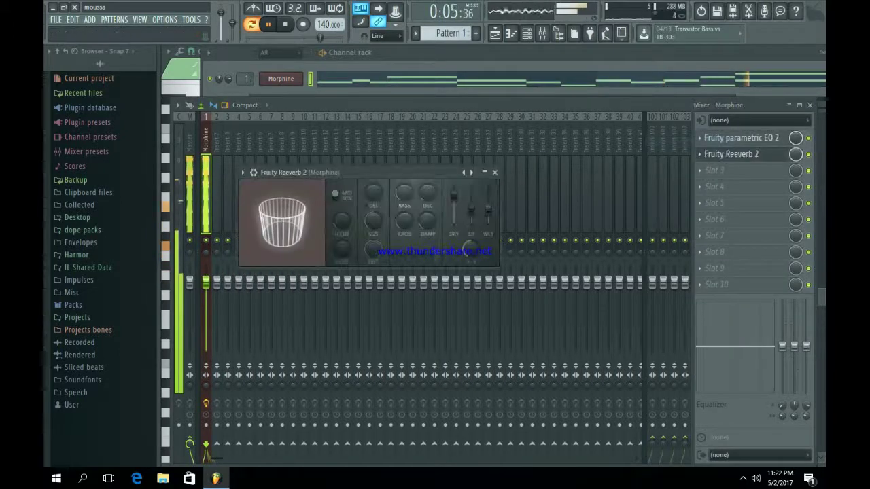
{"action": "left_click_drag", "start_coordinate": [341, 251], "coordinate": [341, 235]}
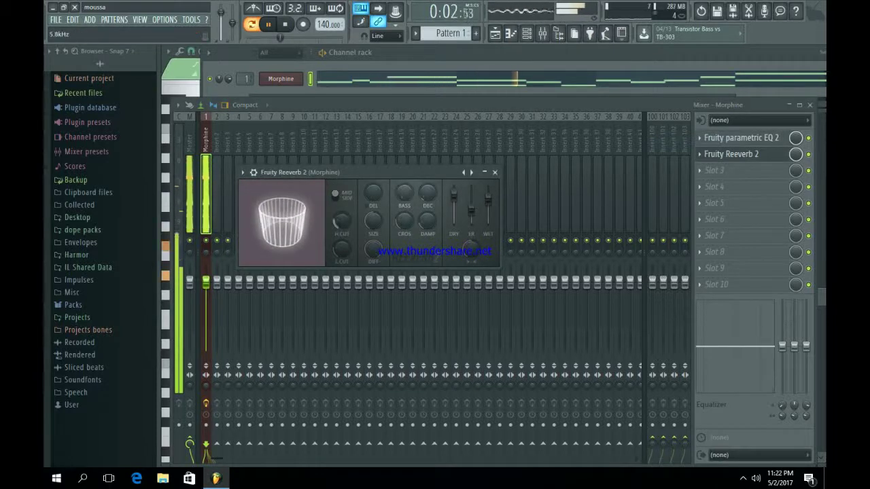
{"action": "left_click", "coordinate": [495, 172]}
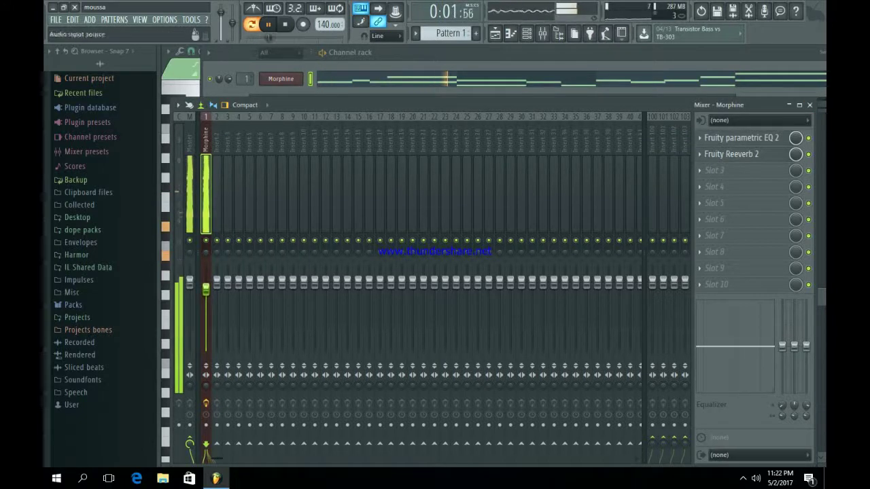
Stop playback and place four consecutive copies of Pattern 1 on playlist track 1, starting at bar 1
{"action": "left_click", "coordinate": [809, 105]}
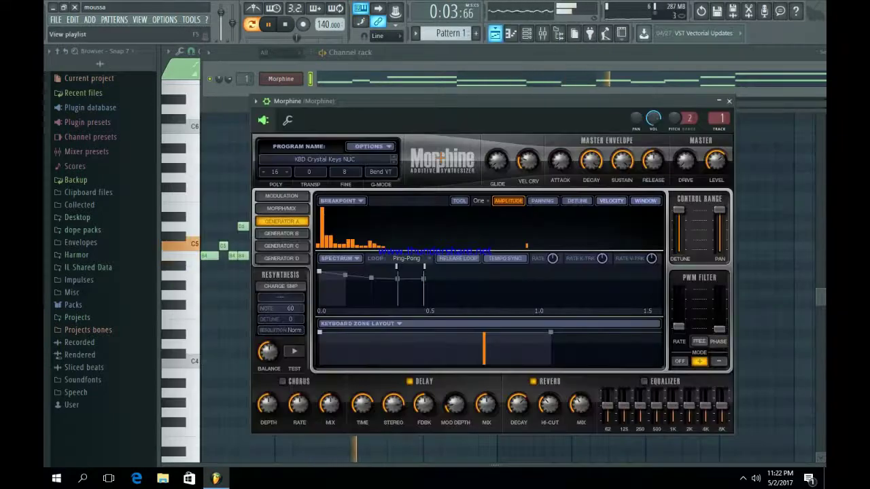
{"action": "left_click", "coordinate": [729, 102]}
{"action": "key", "text": "space"}
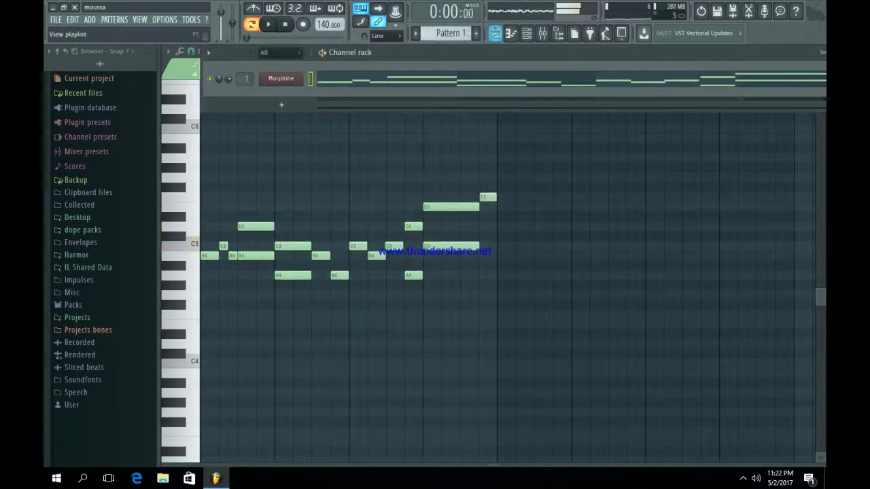
{"action": "left_click", "coordinate": [495, 34]}
{"action": "left_click_drag", "start_coordinate": [289, 95], "coordinate": [227, 95]}
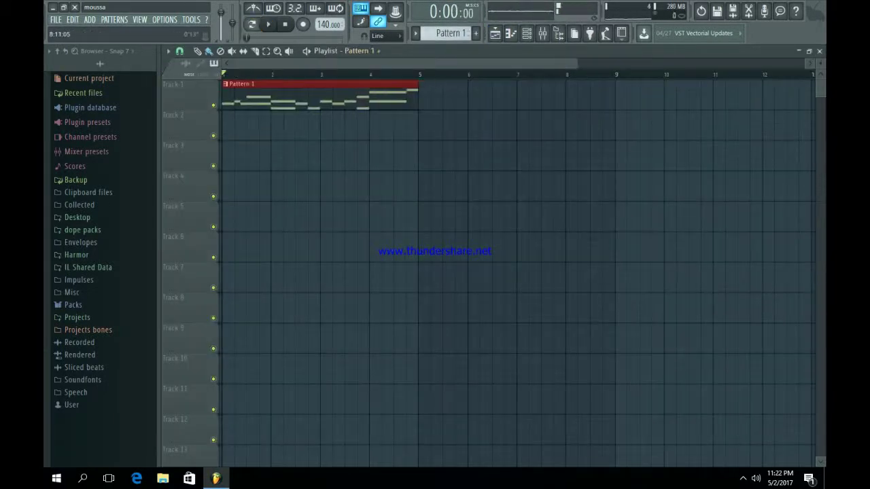
{"action": "left_click_drag", "start_coordinate": [577, 63], "coordinate": [805, 63]}
{"action": "key", "text": "ctrl+b"}
{"action": "key", "text": "ctrl+b"}
{"action": "key", "text": "ctrl+b"}
{"action": "key", "text": "ctrl+d"}
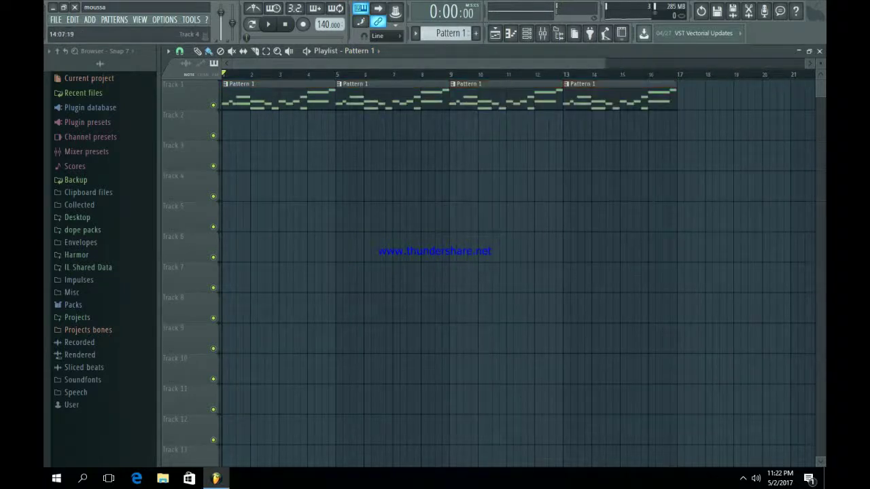
Play the arrangement briefly, create the empty Pattern 2, and add a second Morphine synth channel
{"action": "key", "text": "space"}
{"action": "key", "text": "F6"}
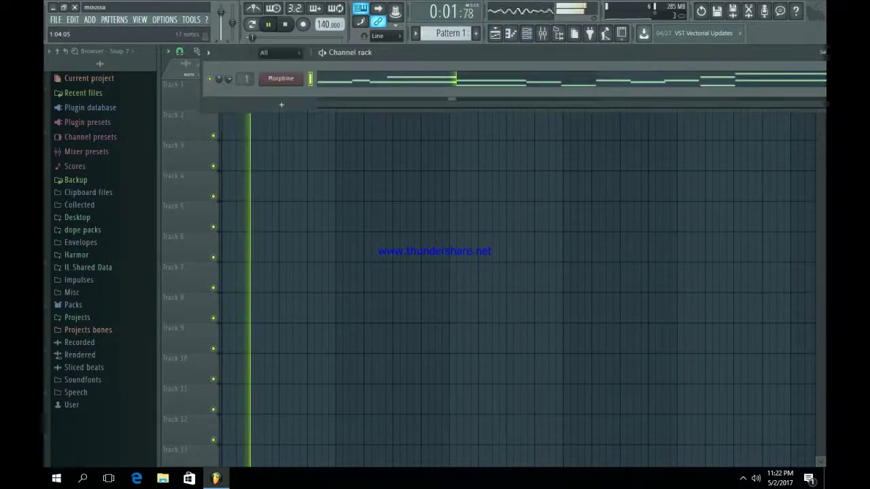
{"action": "key", "text": "space"}
{"action": "key", "text": "F4"}
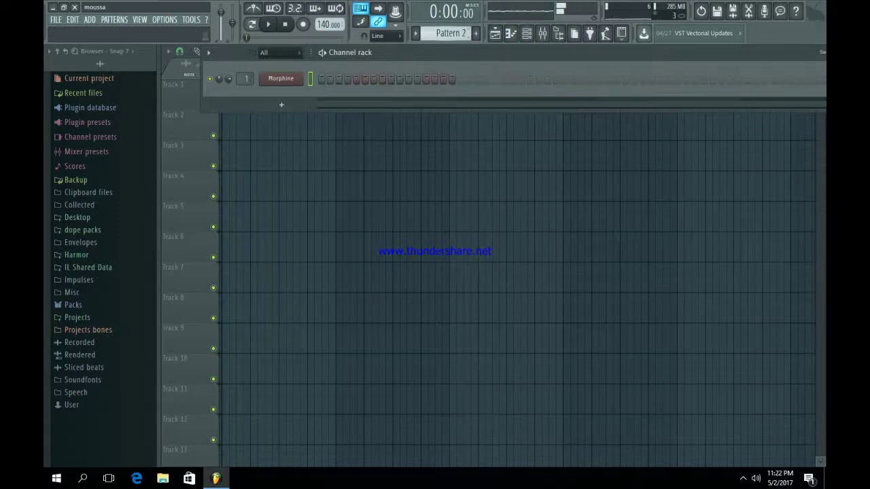
{"action": "left_click", "coordinate": [281, 104]}
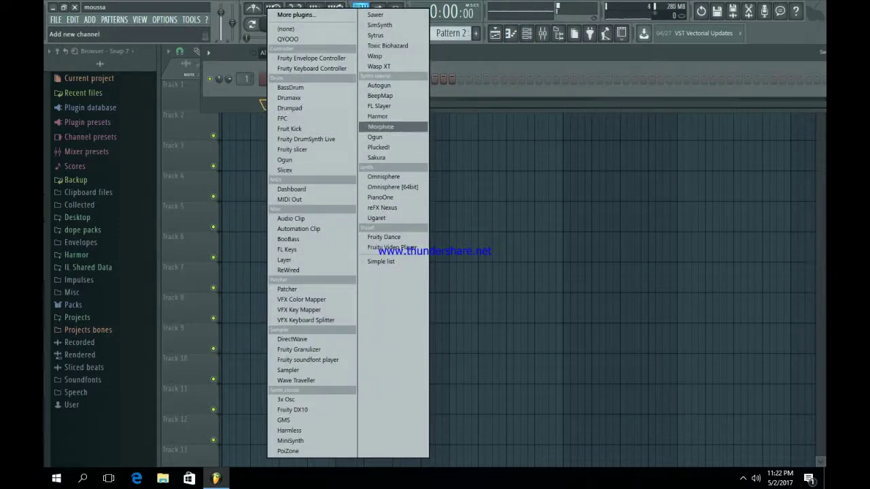
{"action": "left_click", "coordinate": [397, 126]}
{"action": "left_click_drag", "start_coordinate": [422, 186], "coordinate": [430, 52]}
Load the KBD Deviating Keys FG preset from the Keyboards bank into the second Morphine
{"action": "left_click", "coordinate": [336, 109]}
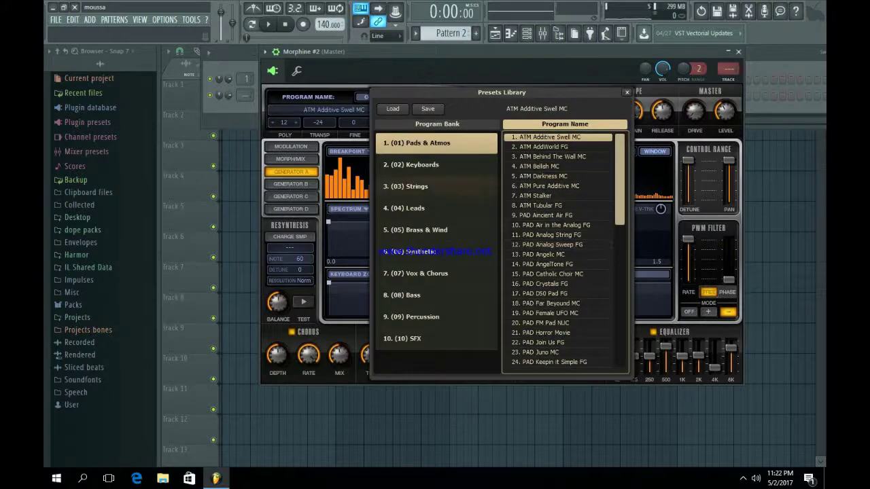
{"action": "left_click", "coordinate": [445, 165]}
{"action": "left_click", "coordinate": [543, 244]}
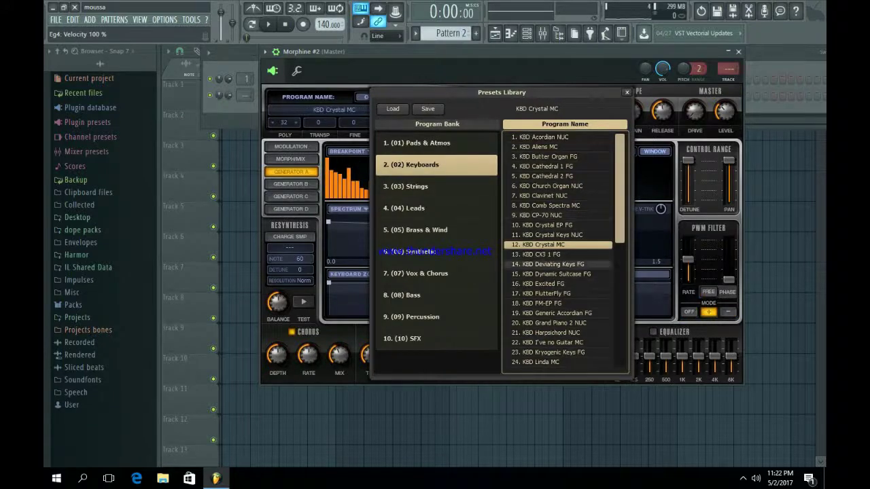
{"action": "left_click", "coordinate": [553, 264]}
{"action": "left_click", "coordinate": [627, 93]}
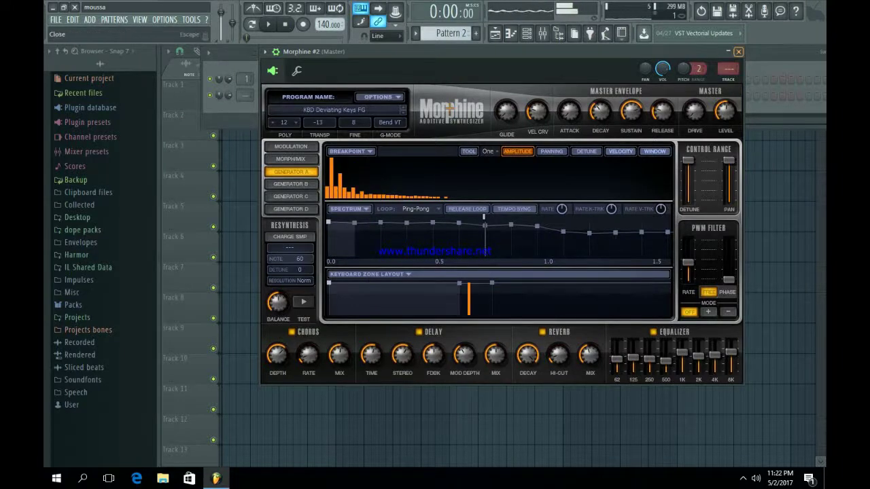
{"action": "left_click", "coordinate": [738, 52]}
Copy the Morphine melody from Pattern 1 into the Morphine #2 channel of Pattern 2 and audition it in the piano roll
{"action": "scroll", "coordinate": [451, 33], "scroll_direction": "up", "scroll_amount": 1}
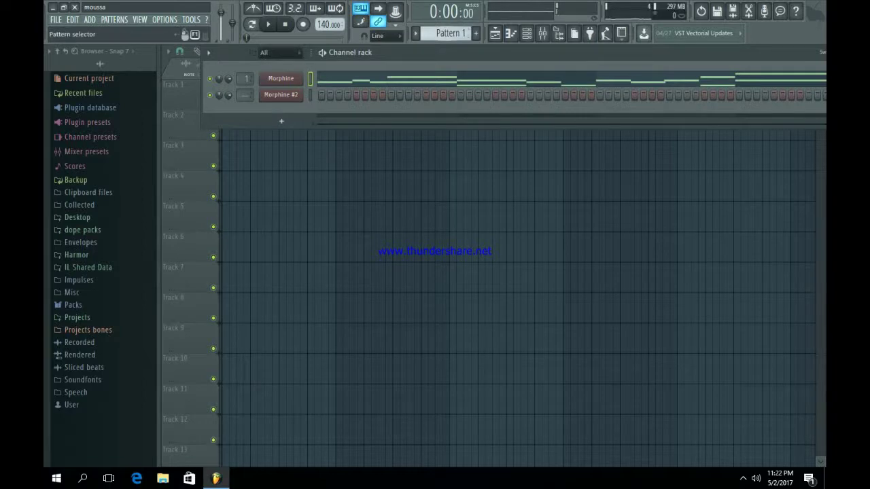
{"action": "scroll", "coordinate": [448, 33], "scroll_direction": "down", "scroll_amount": 1}
{"action": "left_click", "coordinate": [310, 95]}
{"action": "key", "text": "ctrl+v"}
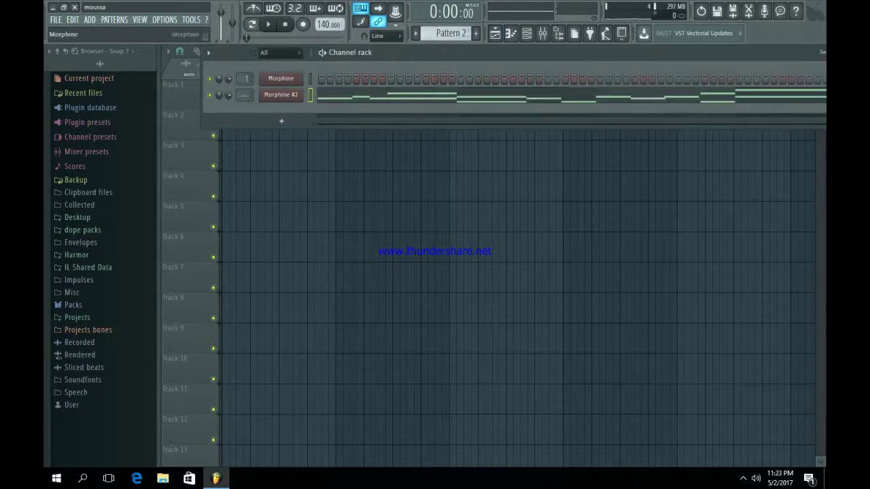
{"action": "left_click", "coordinate": [364, 95]}
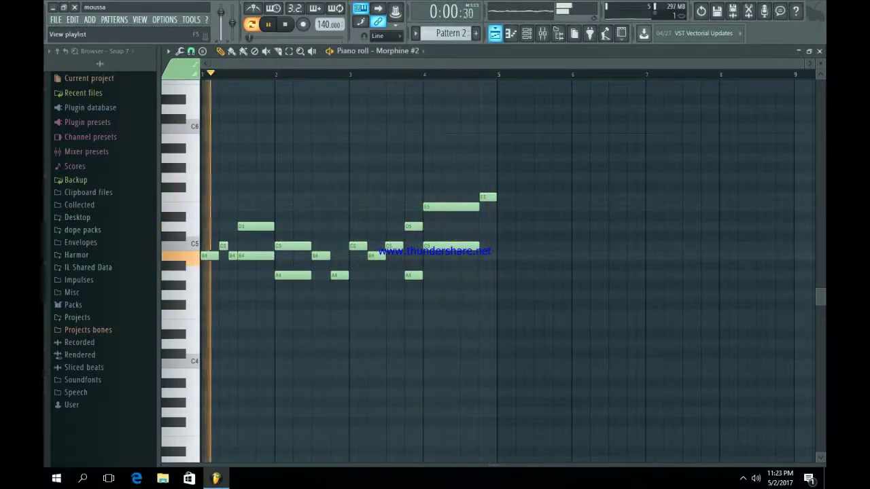
Place four consecutive Pattern 2 clips on playlist track 2, aligned with the Pattern 1 clips, and play both layers together
{"action": "key", "text": "F5"}
{"action": "left_click_drag", "start_coordinate": [230, 127], "coordinate": [524, 127]}
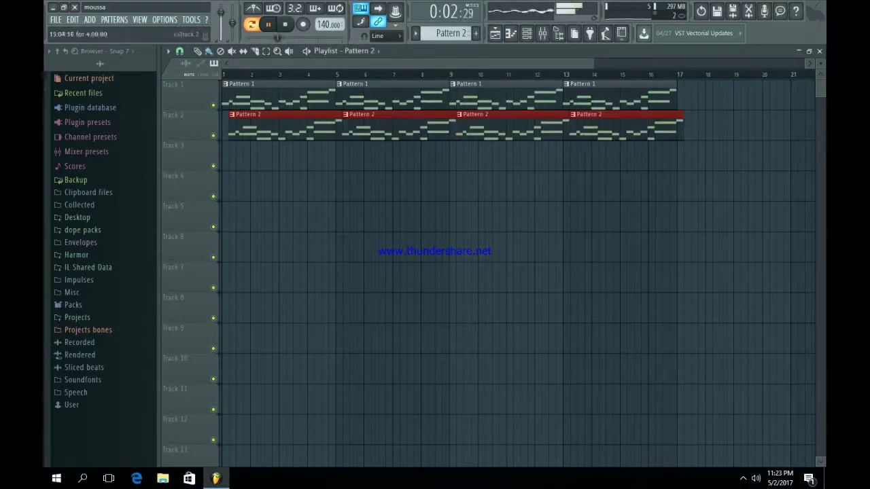
{"action": "key", "text": "space"}
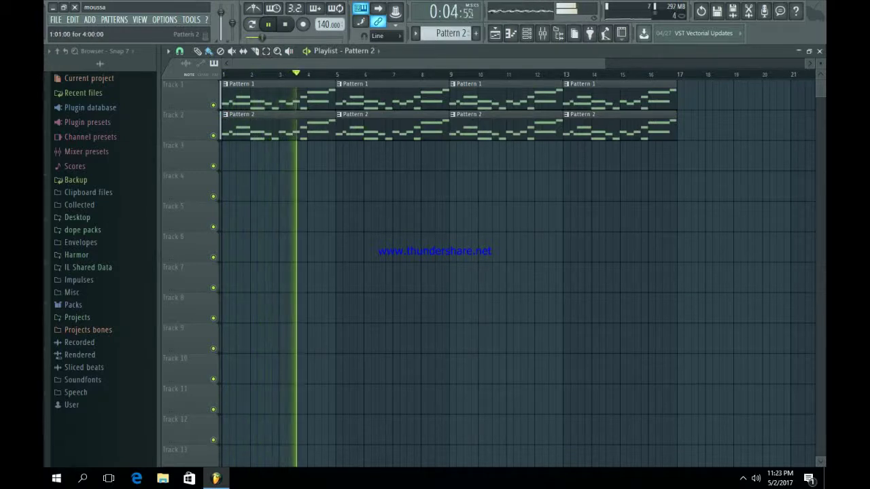
{"action": "key", "text": "space"}
Raise all the Morphine #2 notes in Pattern 2 by one octave and play the pattern
{"action": "double_click", "coordinate": [238, 127]}
{"action": "left_click", "coordinate": [252, 24]}
{"action": "key", "text": "space"}
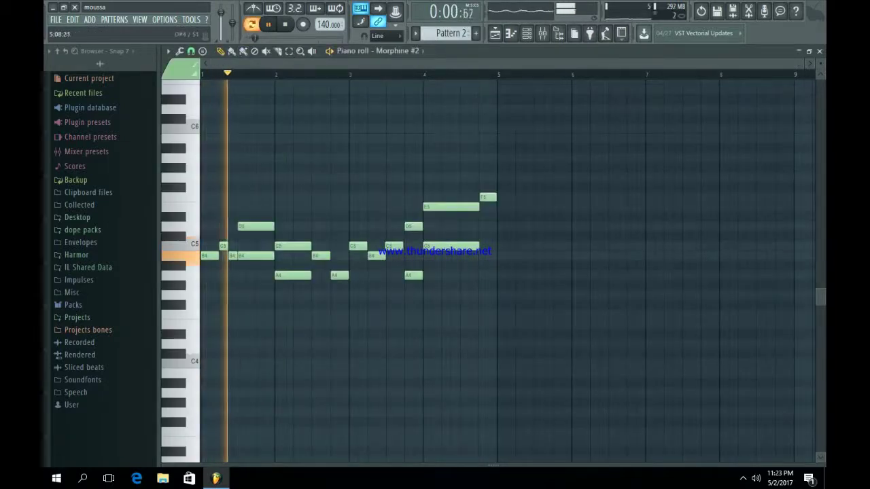
{"action": "left_click_drag", "start_coordinate": [512, 348], "coordinate": [186, 160]}
{"action": "key", "text": "ctrl+space"}
{"action": "key", "text": "ctrl+Up"}
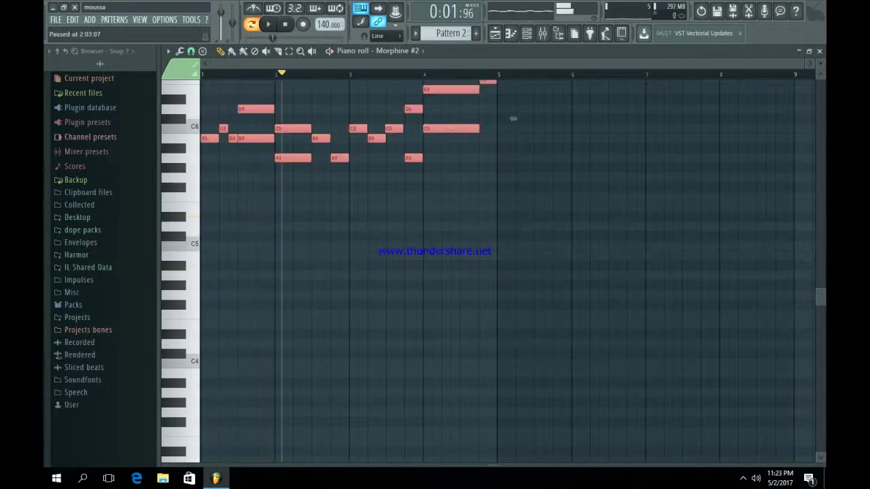
{"action": "key", "text": "space"}
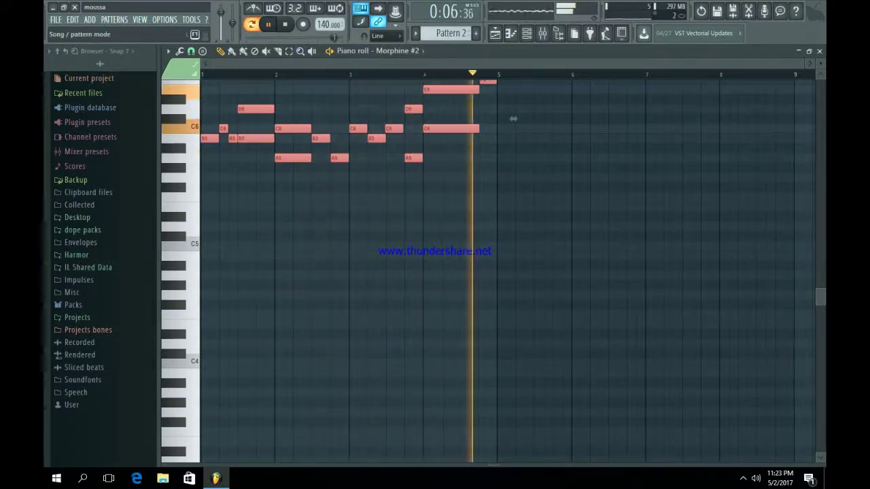
Play the full song from the playlist and route the Morphine #2 channel to mixer track 2
{"action": "key", "text": "space"}
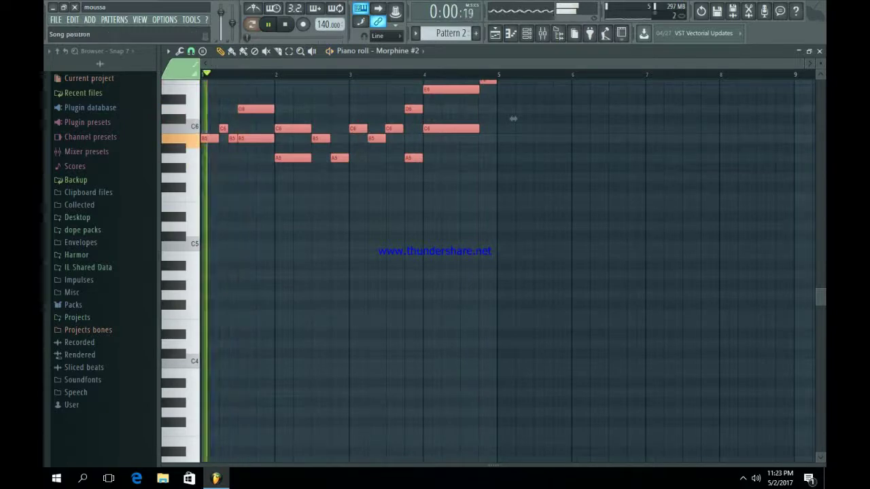
{"action": "key", "text": "F5"}
{"action": "key", "text": "space"}
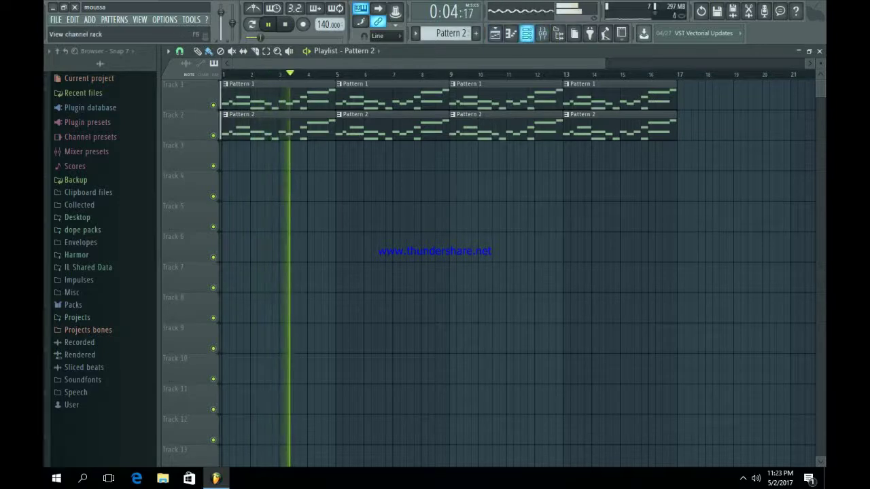
{"action": "left_click", "coordinate": [526, 33]}
{"action": "left_click", "coordinate": [278, 94]}
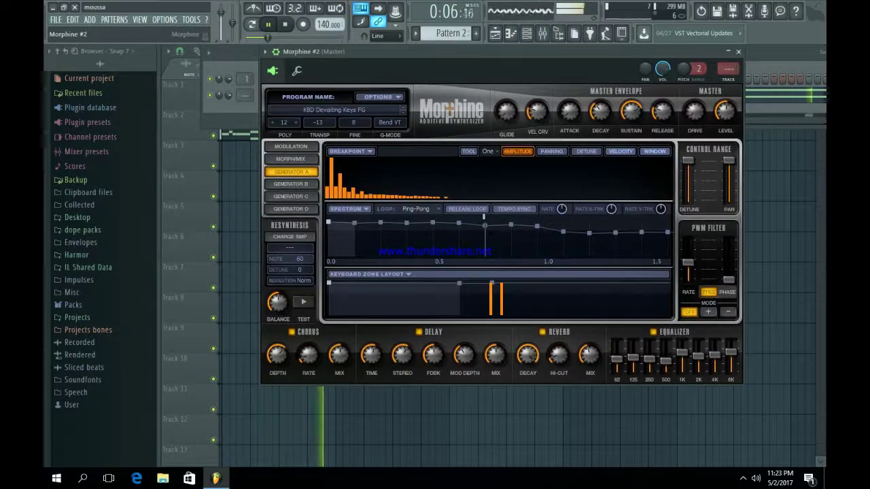
{"action": "key", "text": "ctrl+l"}
Load Fruity Stereo Shaper in the first effect slot of the Morphine #2 track and apply a Stereoize preset
{"action": "left_click", "coordinate": [700, 138]}
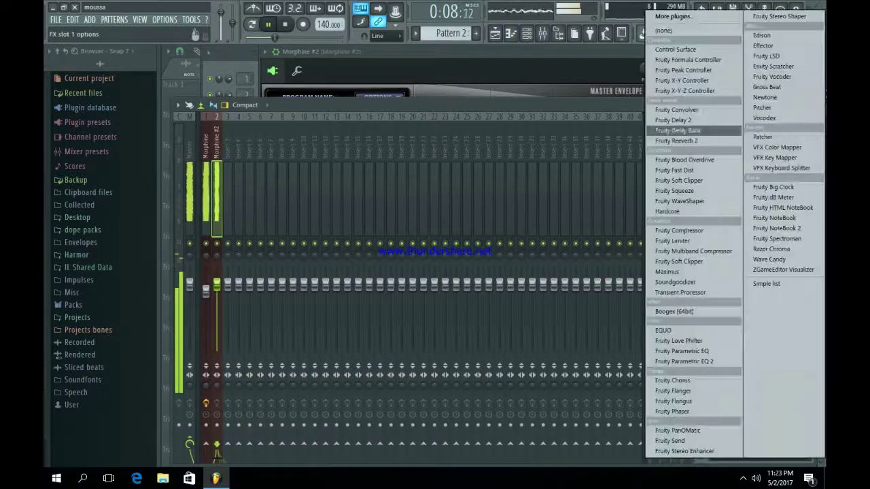
{"action": "left_click", "coordinate": [781, 17]}
{"action": "right_click", "coordinate": [372, 186]}
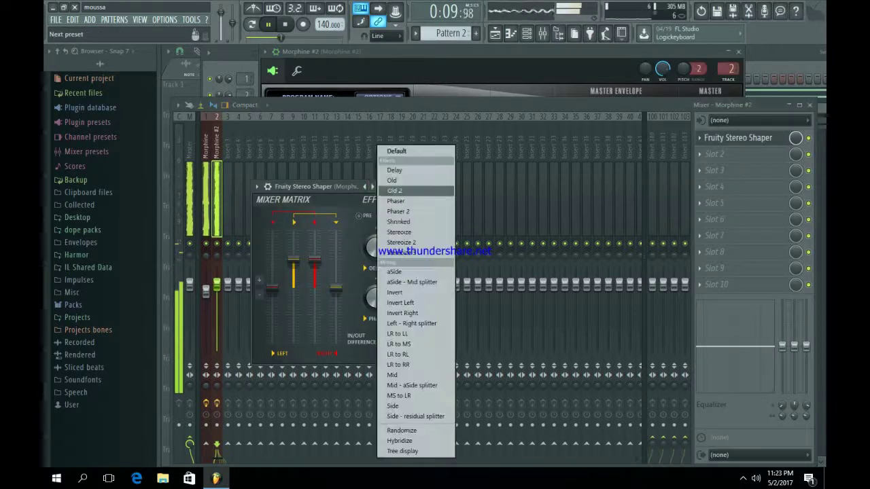
{"action": "left_click", "coordinate": [413, 252]}
{"action": "left_click", "coordinate": [396, 186]}
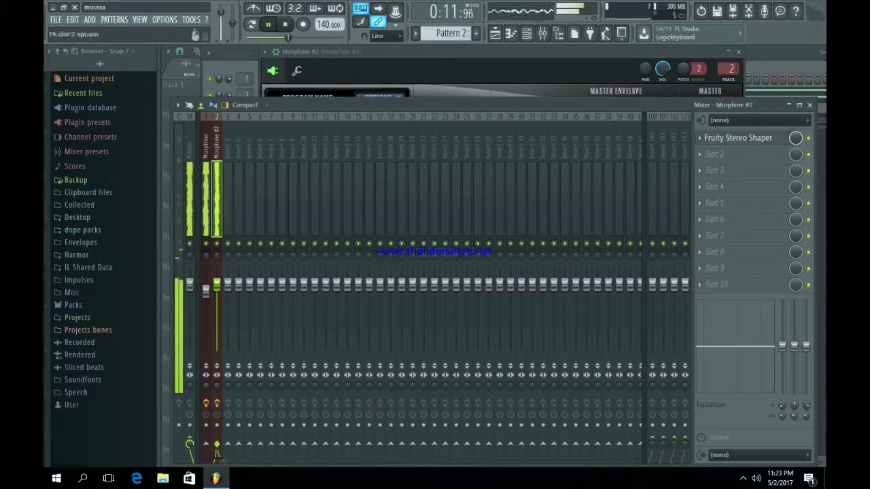
Add Fruity parametric EQ 2 in the second slot, cutting the lows with band 1 at Steep 8 order and the highs with band 7
{"action": "left_click", "coordinate": [707, 154]}
{"action": "left_click", "coordinate": [693, 352]}
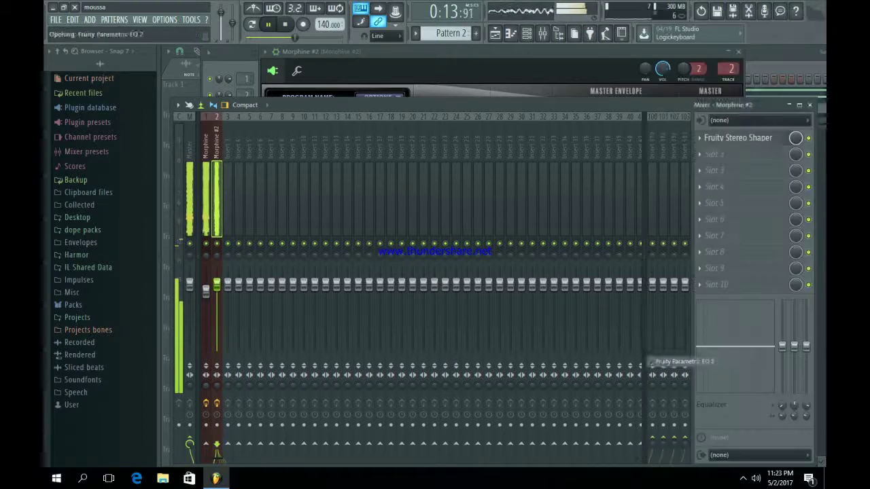
{"action": "right_click", "coordinate": [316, 289]}
{"action": "mouse_move", "coordinate": [334, 327]}
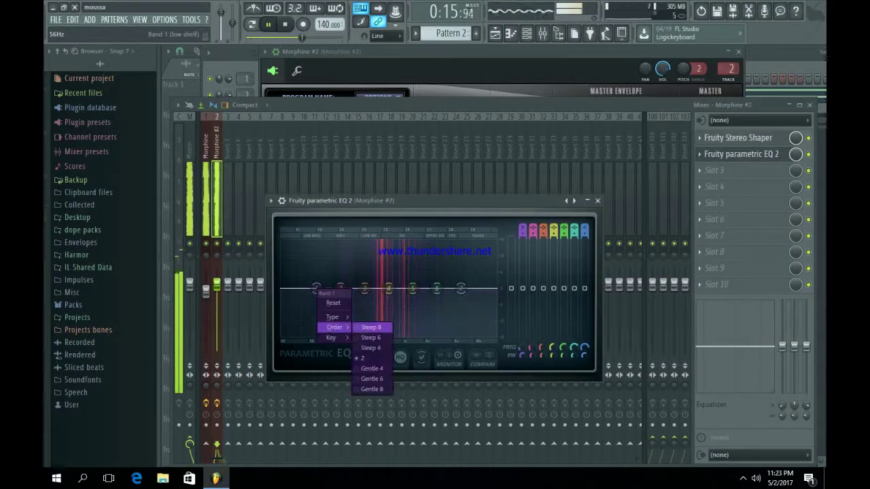
{"action": "left_click", "coordinate": [371, 327]}
{"action": "left_click_drag", "start_coordinate": [316, 289], "coordinate": [354, 335]}
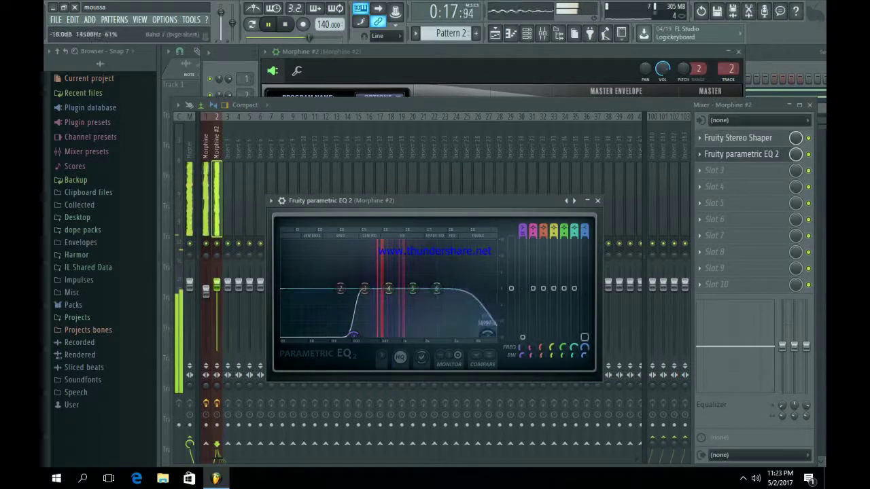
{"action": "left_click_drag", "start_coordinate": [449, 333], "coordinate": [447, 334]}
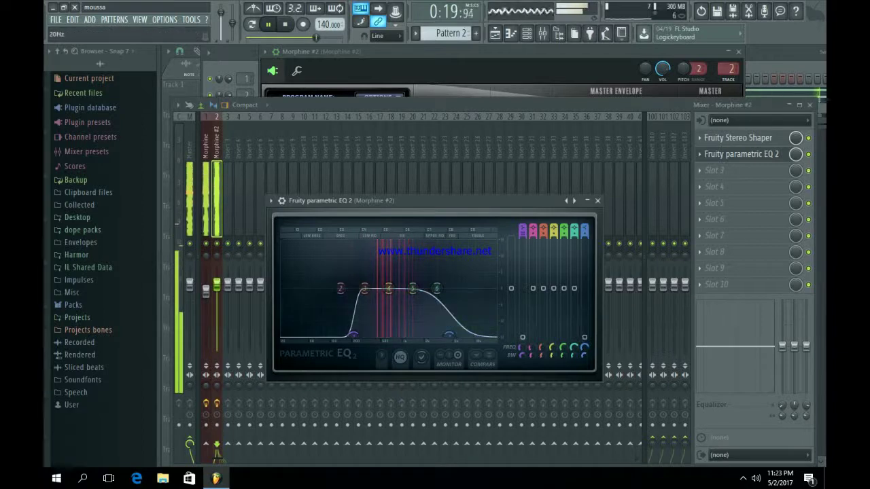
Add Fruity Reeverb 2 in the third slot of the Morphine #2 track with its wet level raised
{"action": "left_click", "coordinate": [714, 170]}
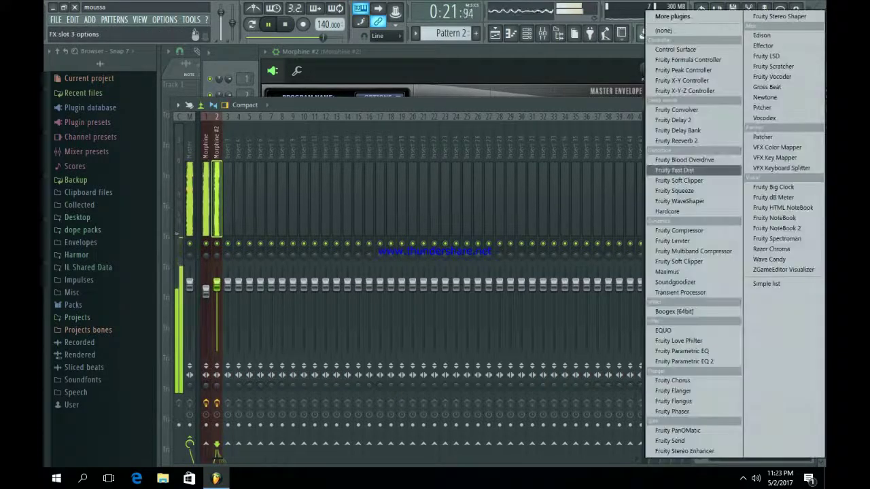
{"action": "left_click", "coordinate": [676, 141]}
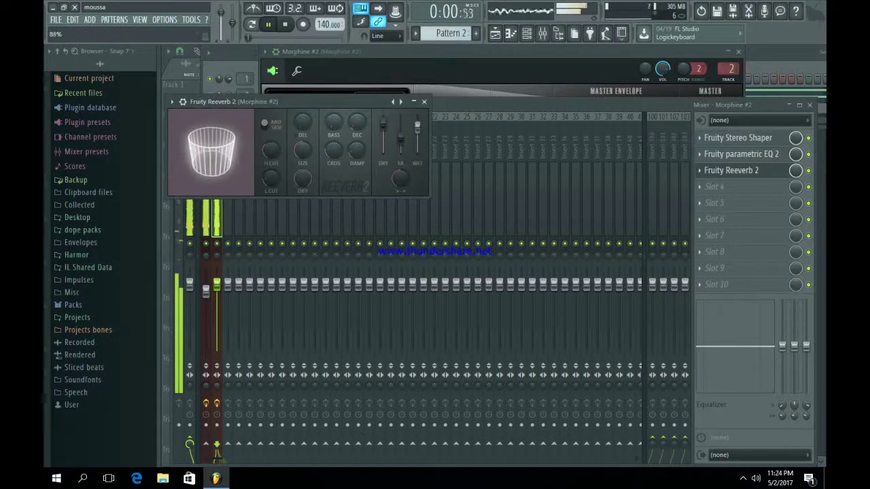
{"action": "left_click", "coordinate": [424, 102]}
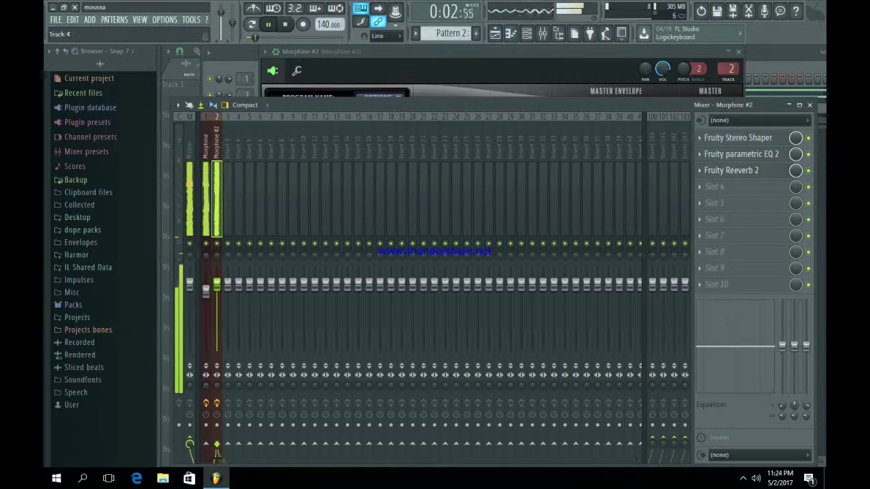
Load Gross Beat in the fourth slot of the Morphine #2 track and apply its Momentary preset
{"action": "left_click", "coordinate": [714, 186]}
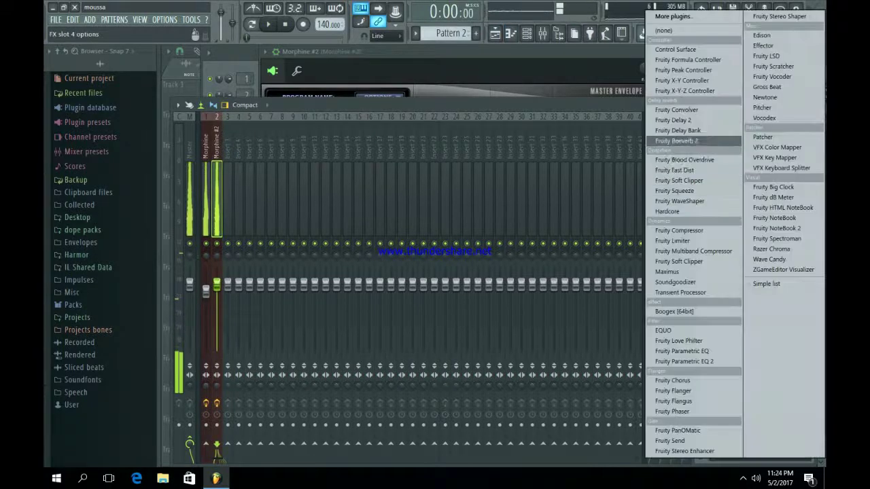
{"action": "left_click", "coordinate": [767, 85]}
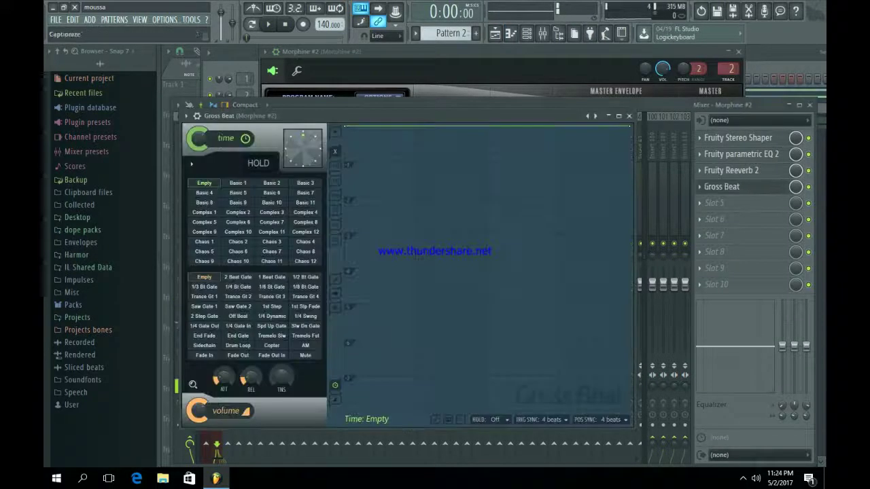
{"action": "left_click", "coordinate": [595, 115]}
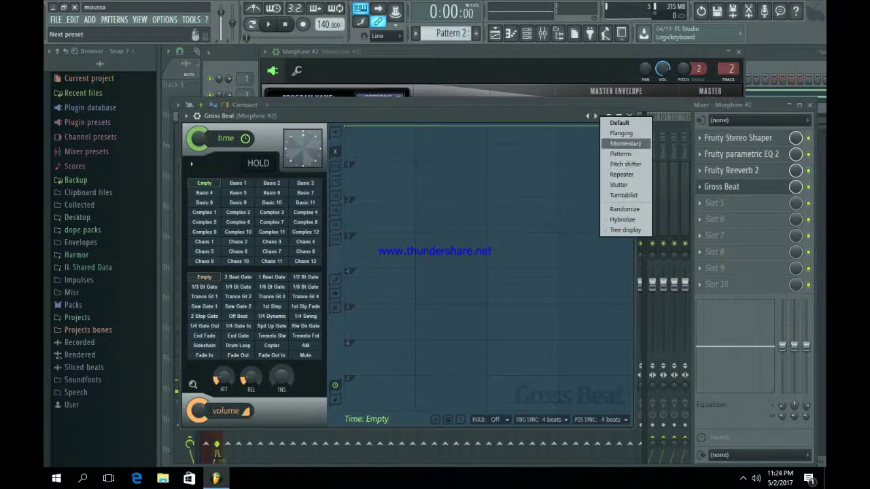
{"action": "left_click", "coordinate": [625, 143]}
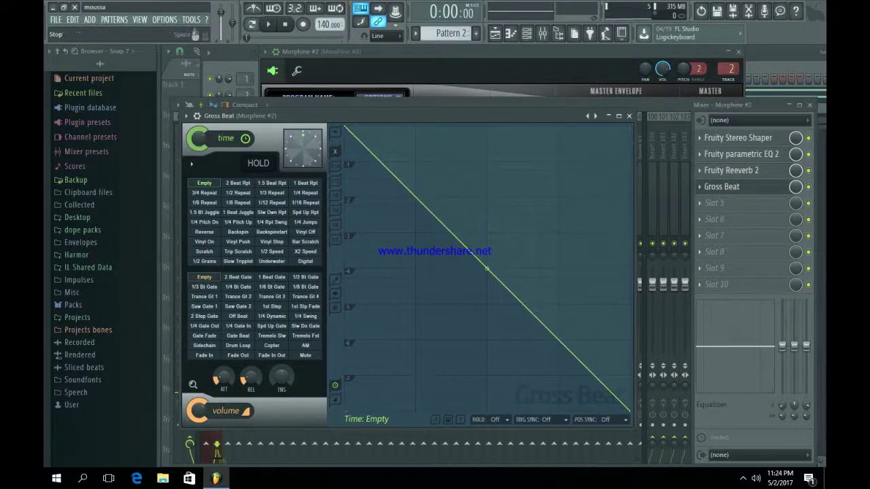
Play back the current pattern, and the playlist arrangement in song mode, to hear the effects on the Morphine #2 track
{"action": "key", "text": "space"}
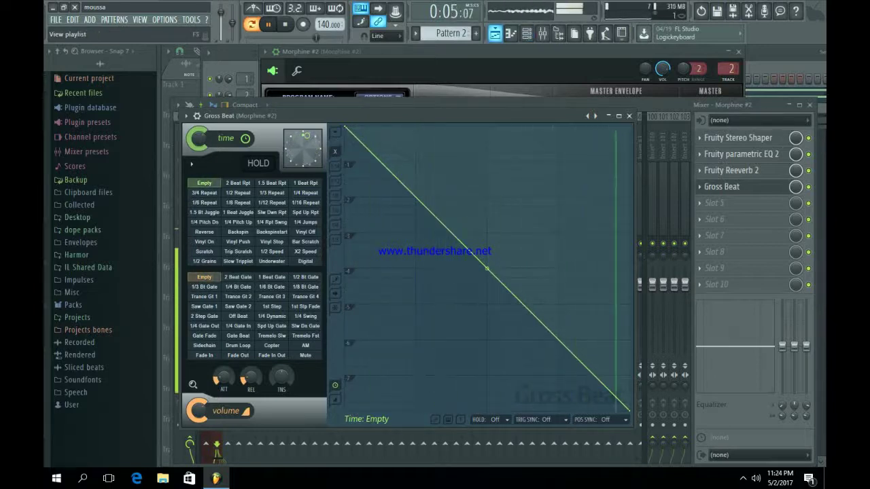
{"action": "left_click", "coordinate": [495, 33]}
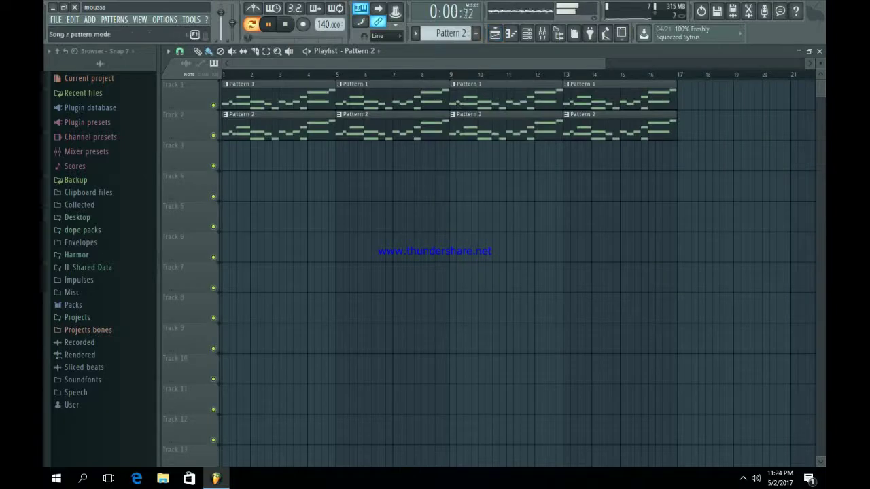
{"action": "left_click", "coordinate": [252, 24]}
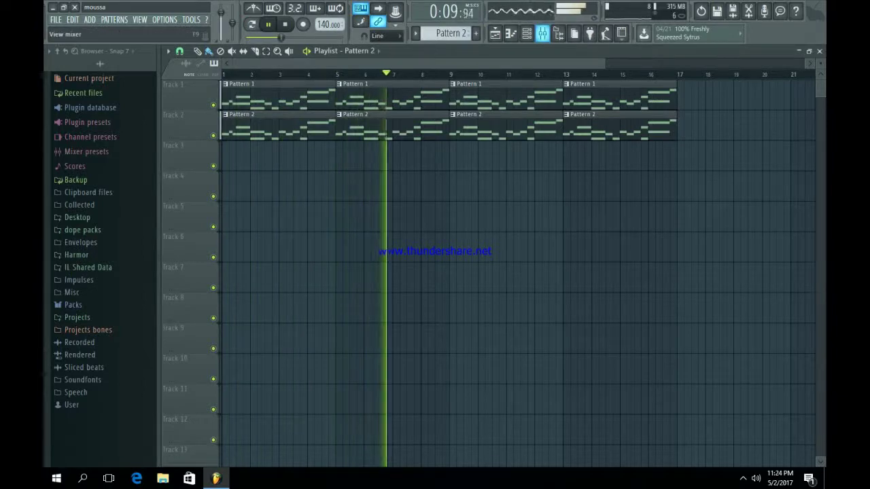
{"action": "left_click", "coordinate": [542, 32]}
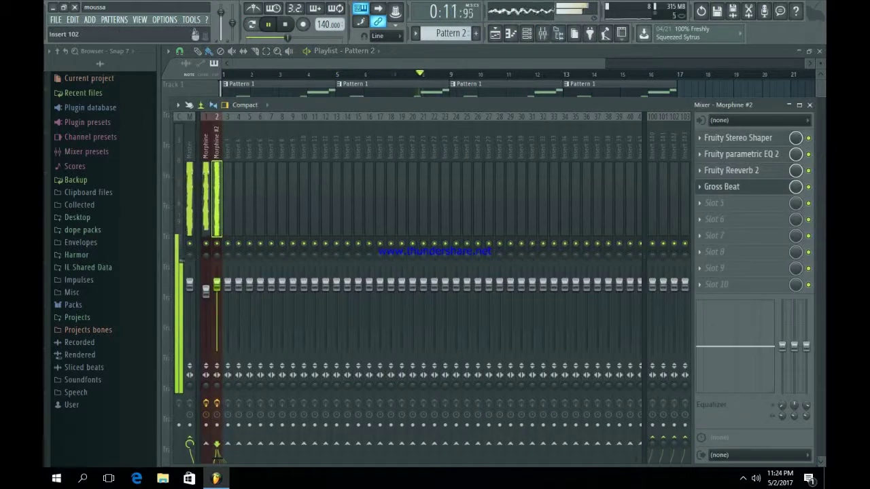
{"action": "key", "text": "space"}
Flatten the Gross Beat time envelope on the Morphine #2 track by raising its end point to about level 2, and audition it in pattern mode
{"action": "left_click", "coordinate": [723, 186]}
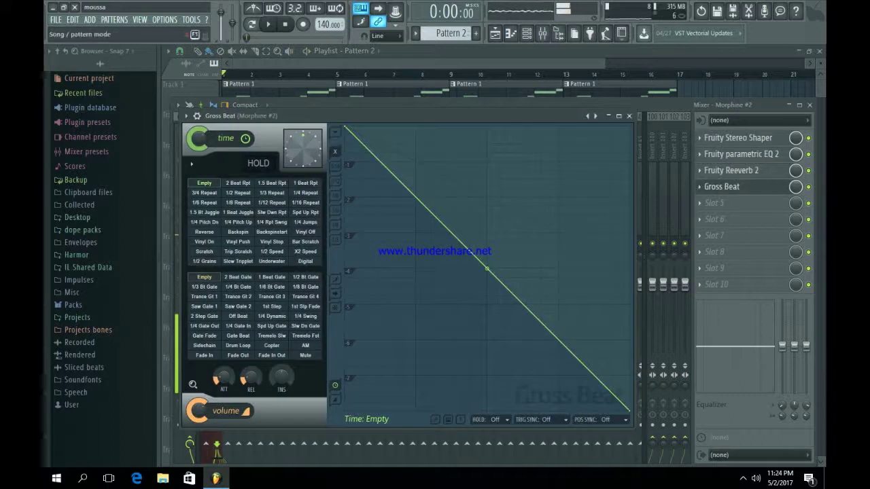
{"action": "left_click", "coordinate": [252, 25]}
{"action": "key", "text": "space"}
{"action": "key", "text": "space"}
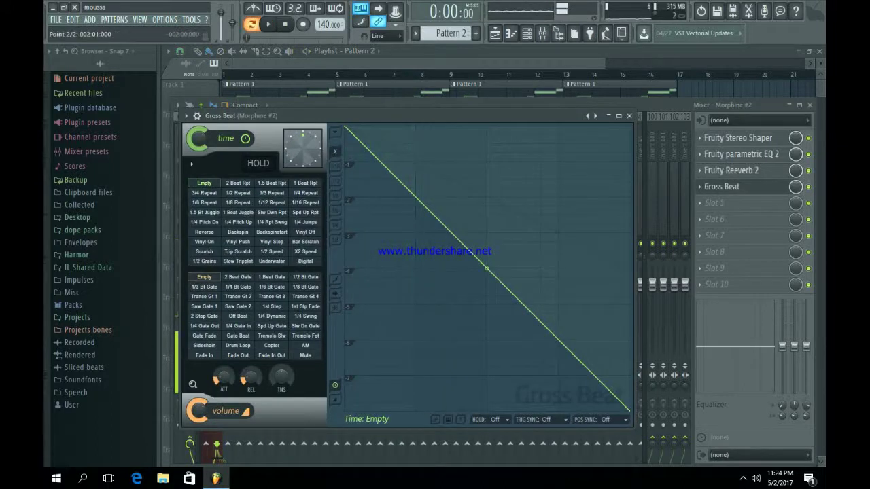
{"action": "left_click_drag", "start_coordinate": [629, 410], "coordinate": [630, 197]}
{"action": "key", "text": "space"}
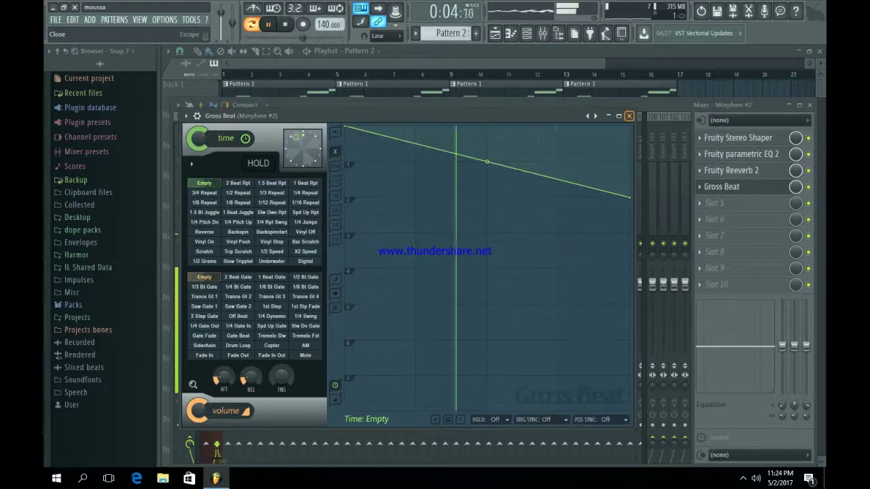
{"action": "left_click", "coordinate": [629, 115]}
Load Fruity Compressor in the fifth effect slot of the Morphine #2 track
{"action": "left_click", "coordinate": [714, 202]}
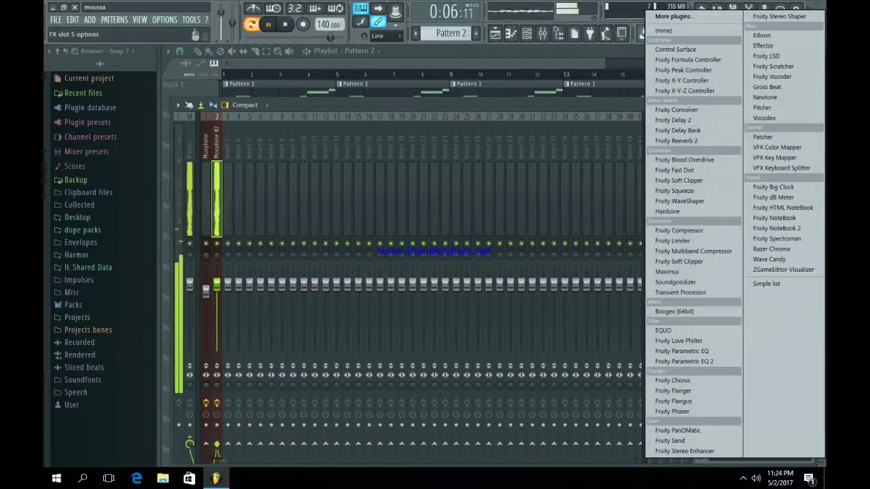
{"action": "left_click", "coordinate": [679, 230]}
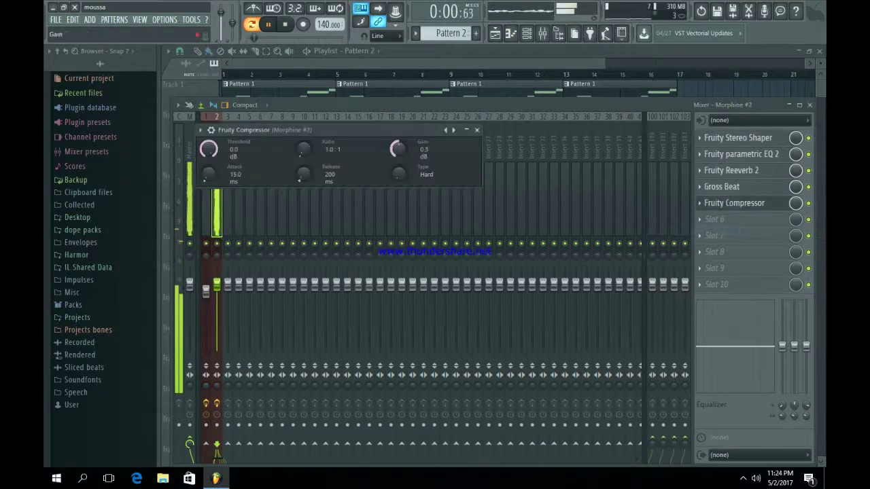
{"action": "left_click", "coordinate": [477, 130]}
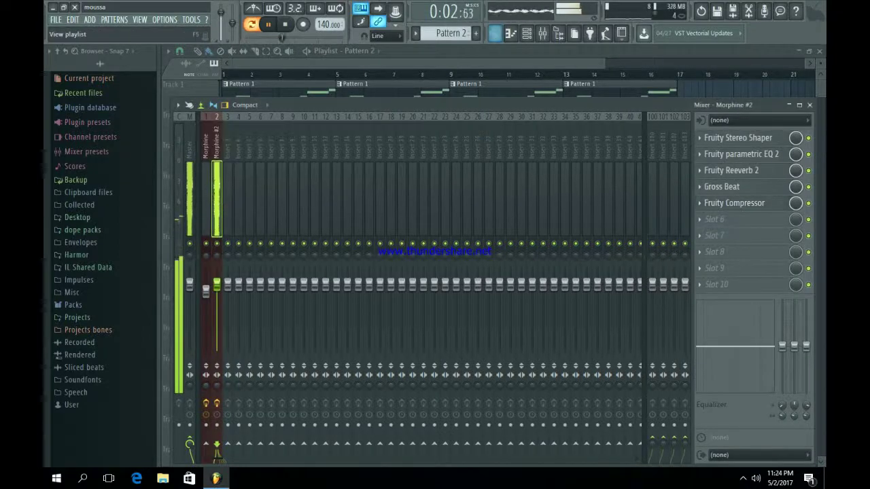
Stop playback, start the new Pattern 3 and add a Toxic Biohazard channel to the channel rack
{"action": "left_click", "coordinate": [495, 34]}
{"action": "key", "text": "space"}
{"action": "left_click", "coordinate": [527, 33]}
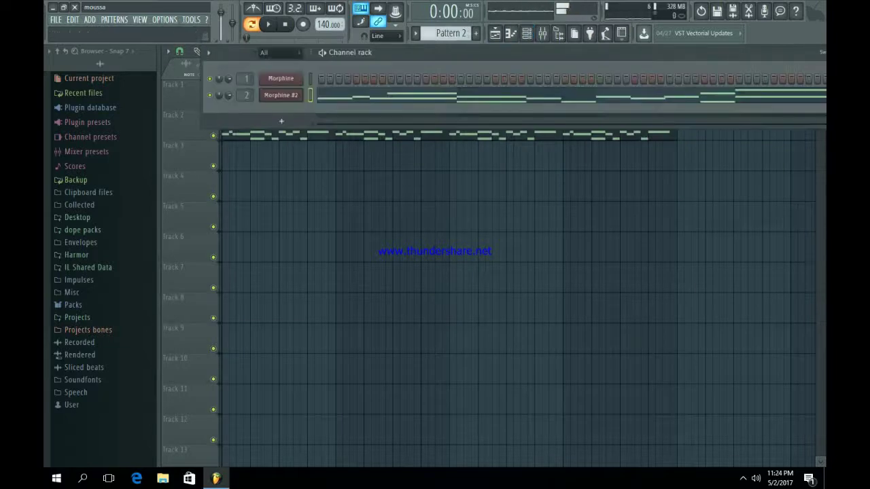
{"action": "left_click", "coordinate": [476, 33]}
{"action": "left_click", "coordinate": [281, 121]}
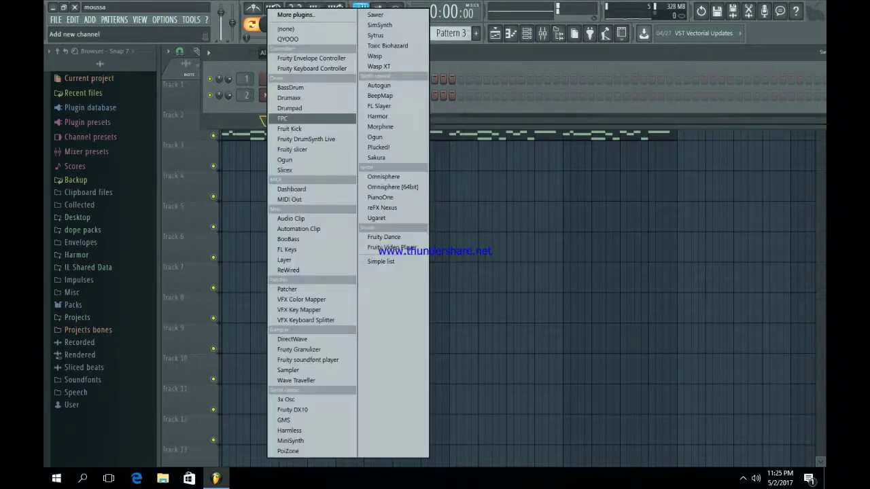
{"action": "left_click", "coordinate": [384, 45]}
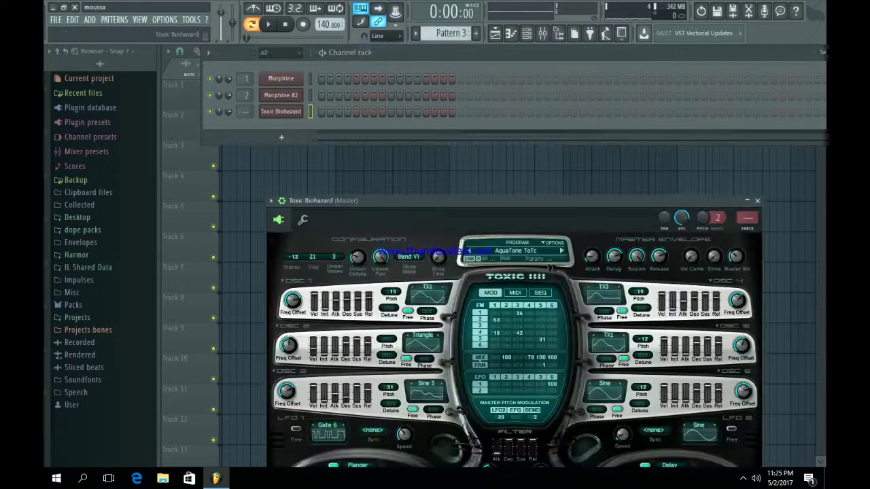
{"action": "left_click_drag", "start_coordinate": [513, 201], "coordinate": [439, 80]}
Audition Toxic Biohazard's Keyboards bank presets, including Fairy Tale ToTc, Moron's Organ ToTc and Plastic Keys ToTc
{"action": "left_click", "coordinate": [443, 129]}
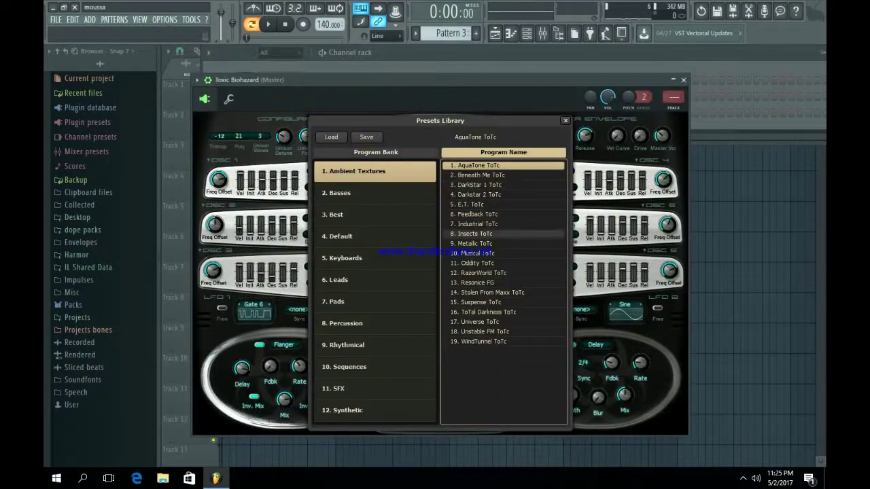
{"action": "left_click", "coordinate": [375, 259]}
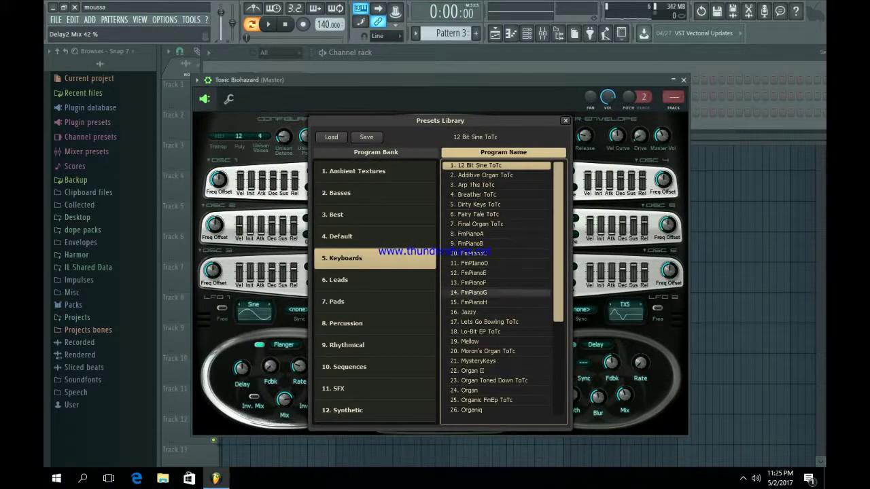
{"action": "left_click", "coordinate": [479, 214]}
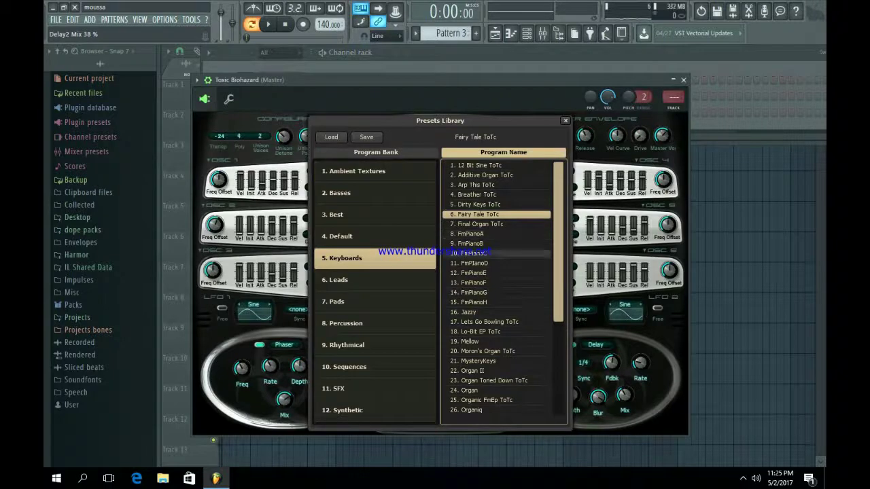
{"action": "left_click", "coordinate": [479, 361]}
{"action": "left_click", "coordinate": [479, 352]}
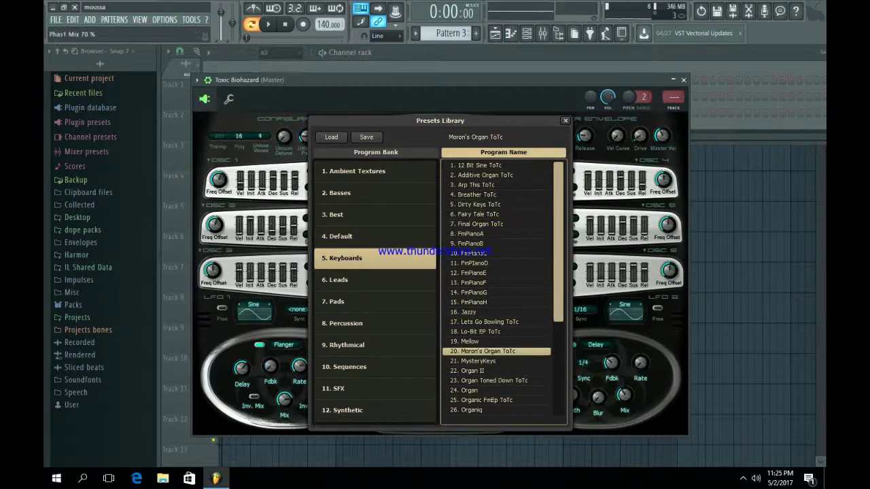
{"action": "scroll", "coordinate": [479, 361], "scroll_direction": "down", "scroll_amount": 9}
{"action": "scroll", "coordinate": [479, 357], "scroll_direction": "down", "scroll_amount": 4}
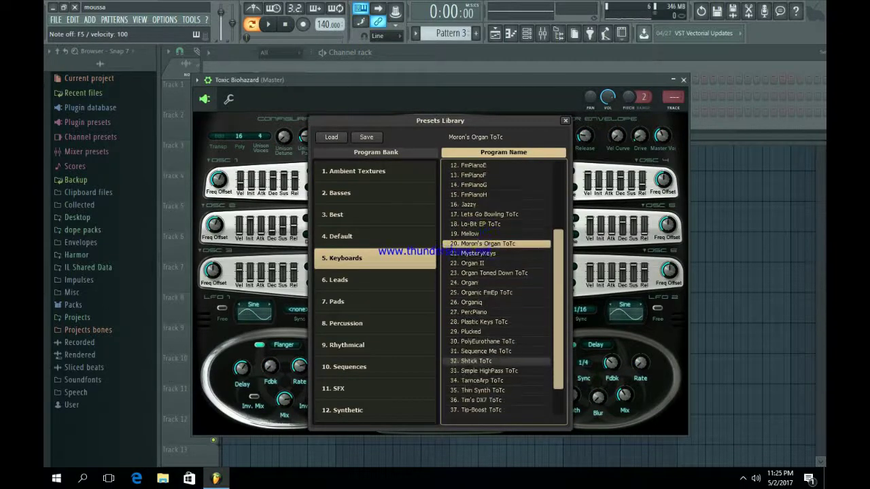
{"action": "left_click", "coordinate": [479, 302]}
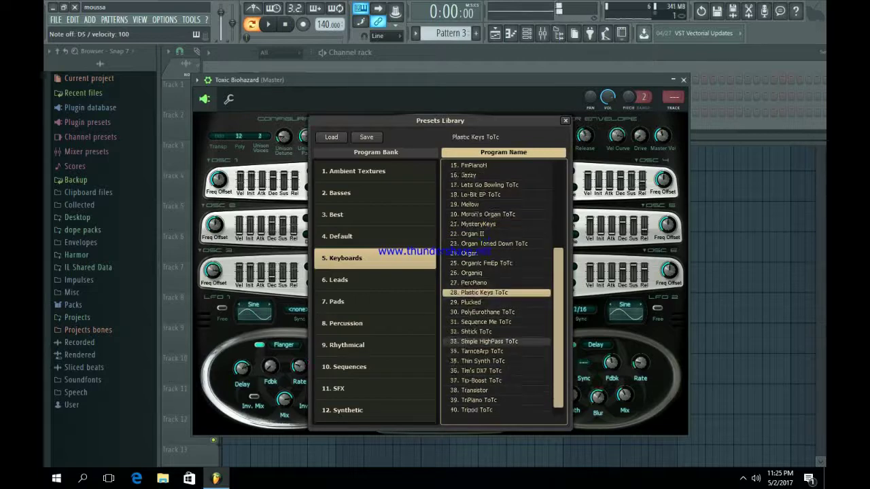
{"action": "scroll", "coordinate": [480, 301], "scroll_direction": "down", "scroll_amount": 2}
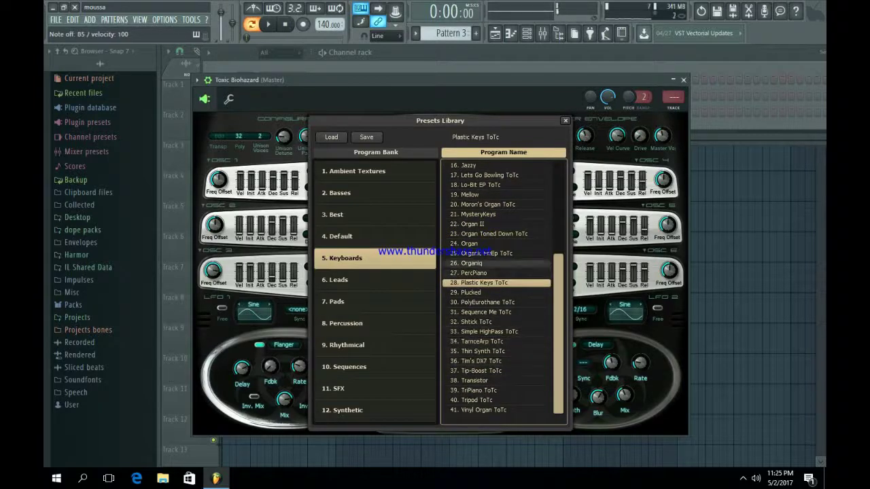
Audition more Keyboards presets in Toxic Biohazard, from Moron's Organ ToTc up to Additive Organ ToTc, and close the synth
{"action": "left_click", "coordinate": [479, 214]}
{"action": "left_click", "coordinate": [479, 205]}
{"action": "scroll", "coordinate": [479, 210], "scroll_direction": "up", "scroll_amount": 4}
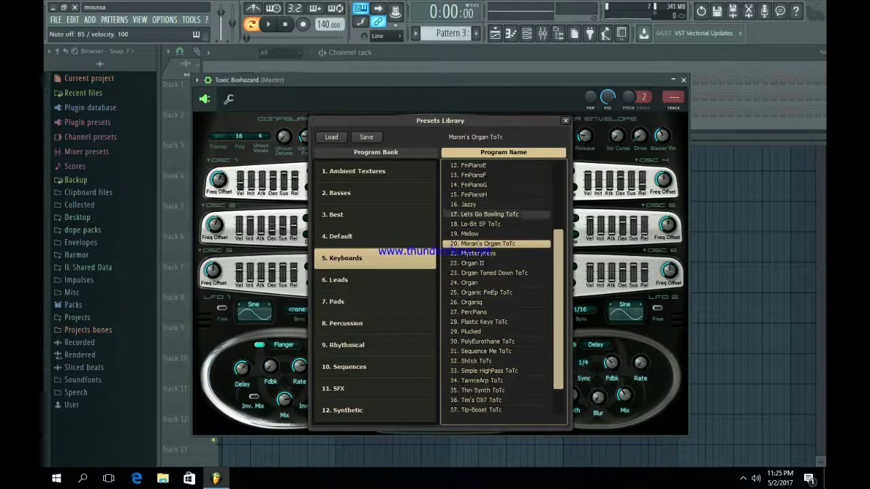
{"action": "left_click", "coordinate": [479, 214]}
{"action": "scroll", "coordinate": [480, 214], "scroll_direction": "up", "scroll_amount": 6}
{"action": "scroll", "coordinate": [479, 214], "scroll_direction": "up", "scroll_amount": 5}
{"action": "left_click", "coordinate": [479, 195]}
{"action": "left_click", "coordinate": [479, 176]}
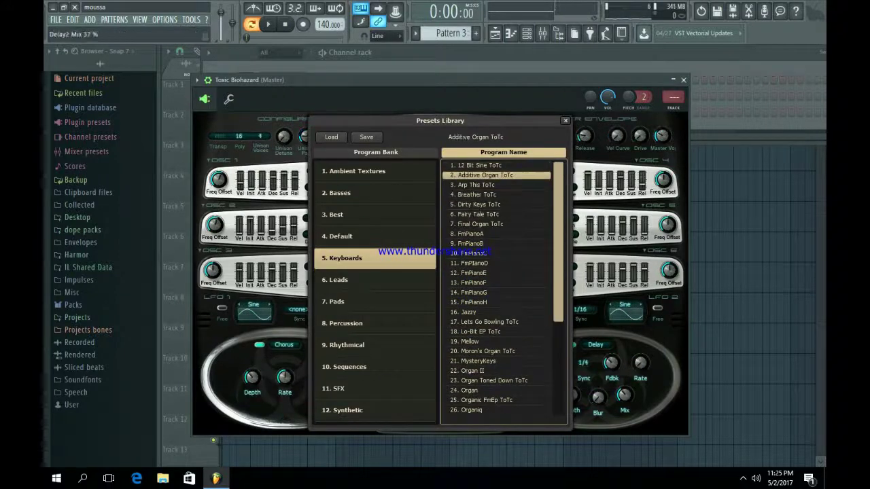
{"action": "left_click", "coordinate": [683, 80]}
Replace the Toxic Biohazard channel's instrument with PoiZone
{"action": "right_click", "coordinate": [282, 111]}
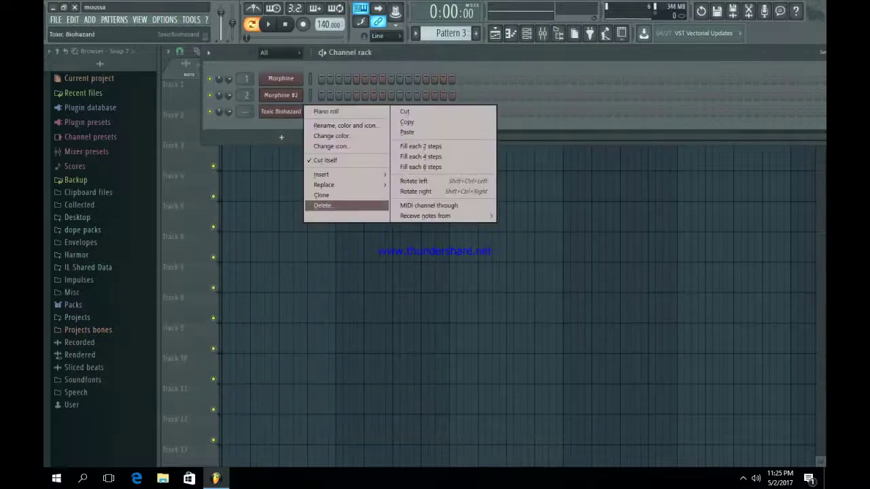
{"action": "mouse_move", "coordinate": [325, 185]}
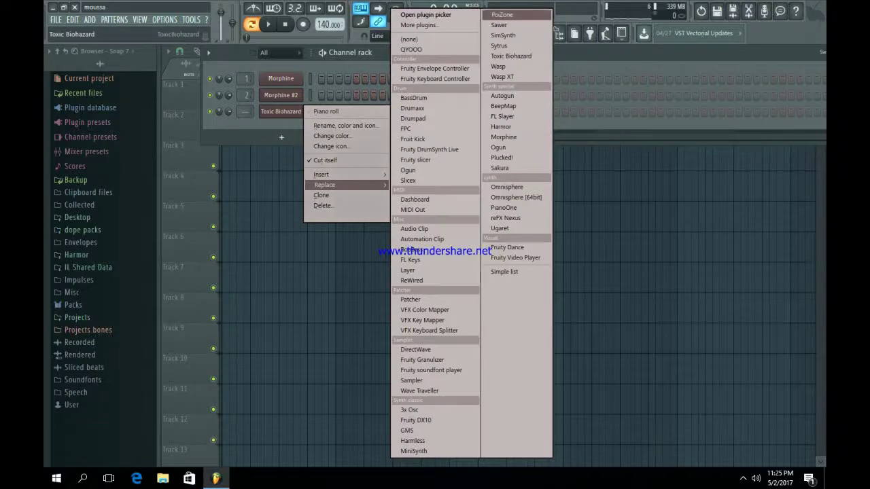
{"action": "left_click", "coordinate": [501, 14]}
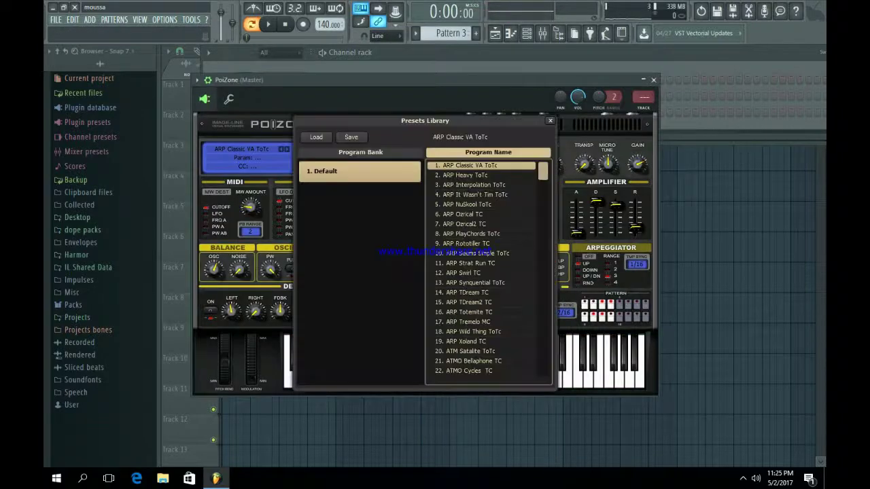
Load the KBD AmbientKeys ToTc preset from PoiZone's Default bank and test it with a few played notes
{"action": "scroll", "coordinate": [479, 253], "scroll_direction": "down", "scroll_amount": 14}
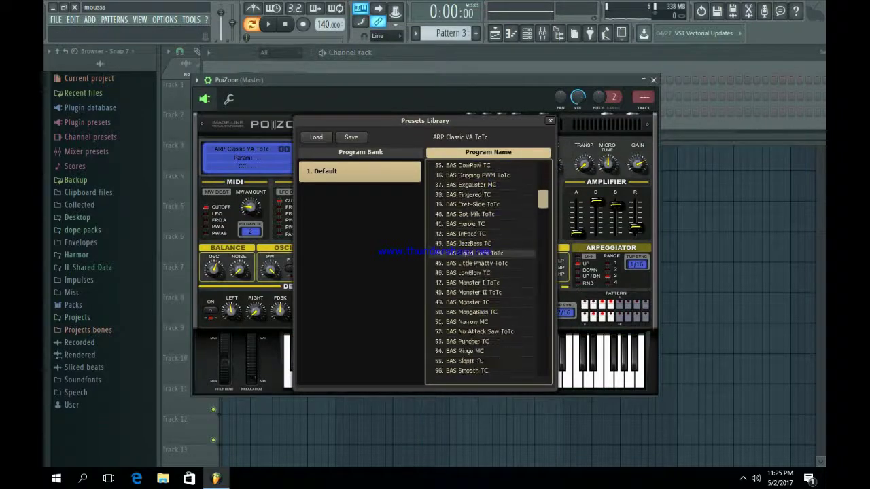
{"action": "scroll", "coordinate": [480, 253], "scroll_direction": "down", "scroll_amount": 10}
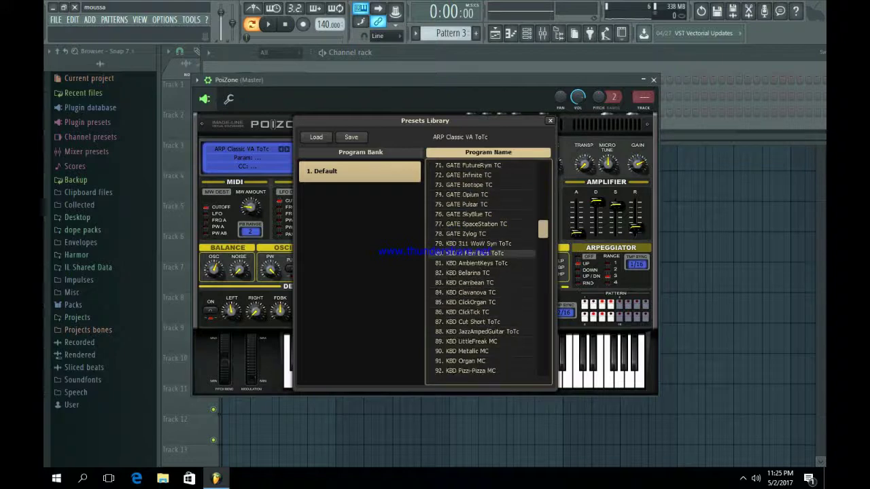
{"action": "scroll", "coordinate": [479, 282], "scroll_direction": "down", "scroll_amount": 3}
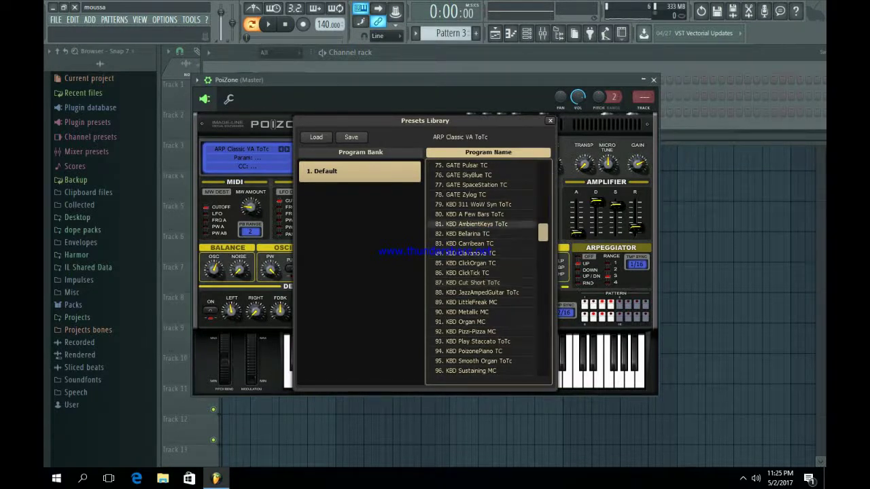
{"action": "left_click", "coordinate": [479, 224]}
{"action": "key", "text": "m"}
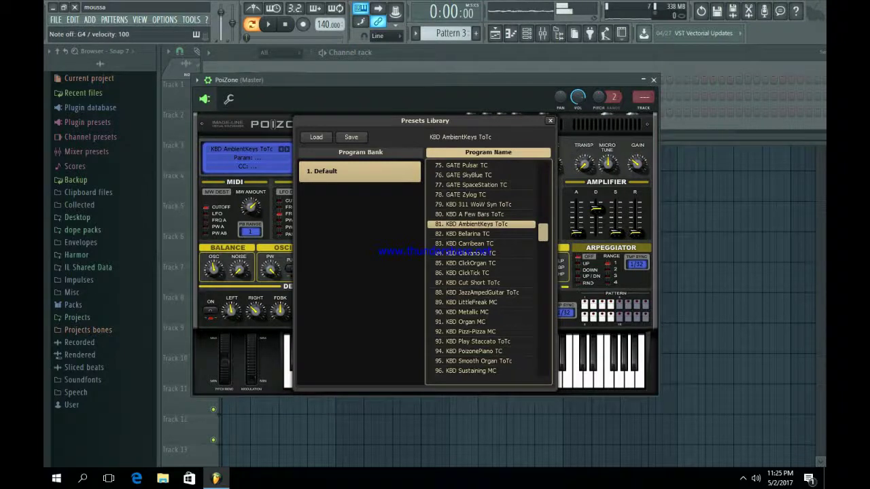
{"action": "left_click", "coordinate": [550, 120]}
{"action": "key", "text": "c"}
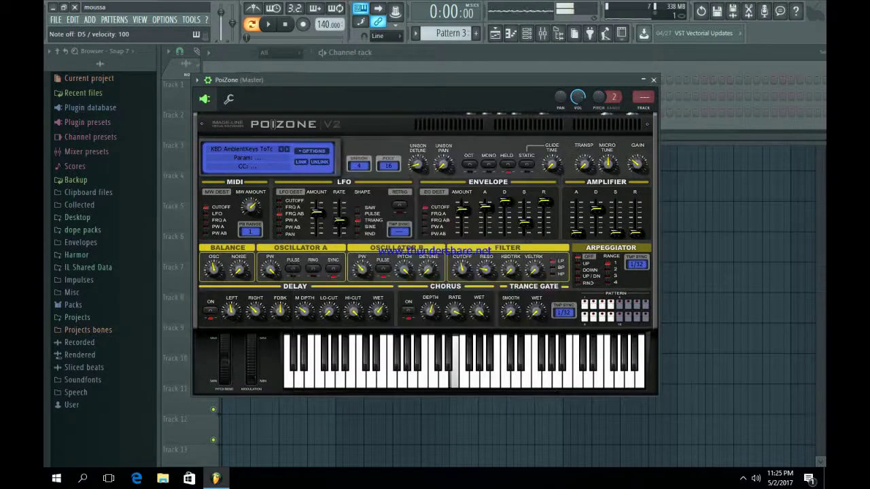
{"action": "key", "text": "v"}
{"action": "key", "text": "b"}
{"action": "left_click", "coordinate": [653, 80]}
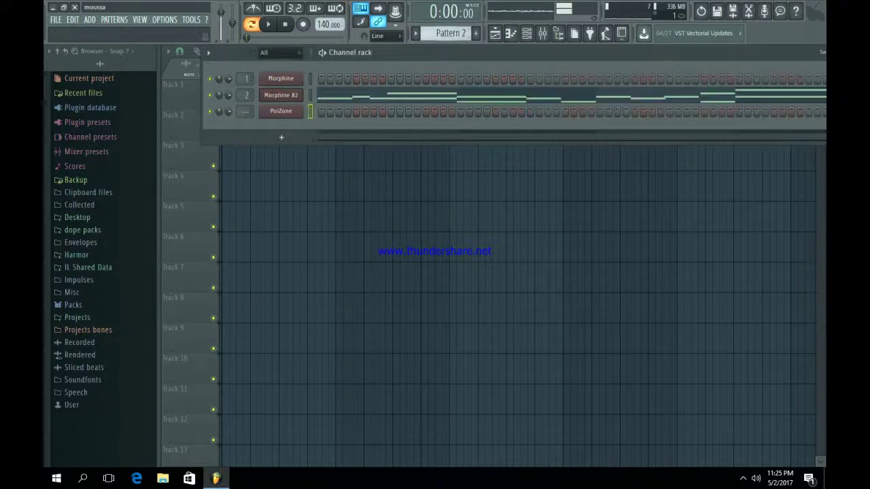
Copy the Morphine #2 notes from Pattern 2 into the PoiZone channel of Pattern 3
{"action": "left_click", "coordinate": [310, 95]}
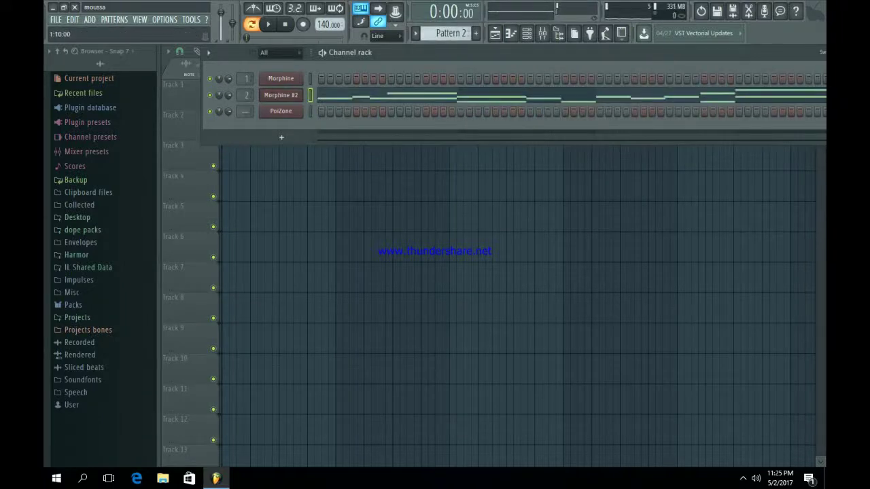
{"action": "left_click", "coordinate": [476, 34]}
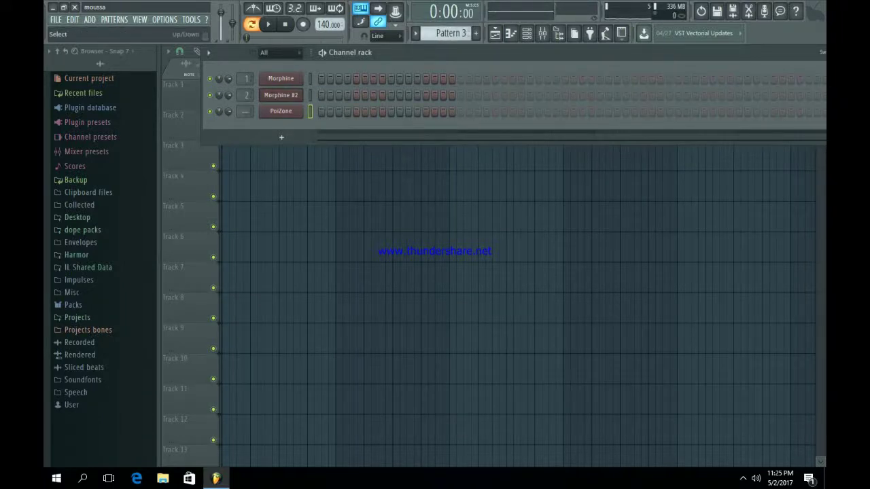
{"action": "key", "text": "ctrl+v"}
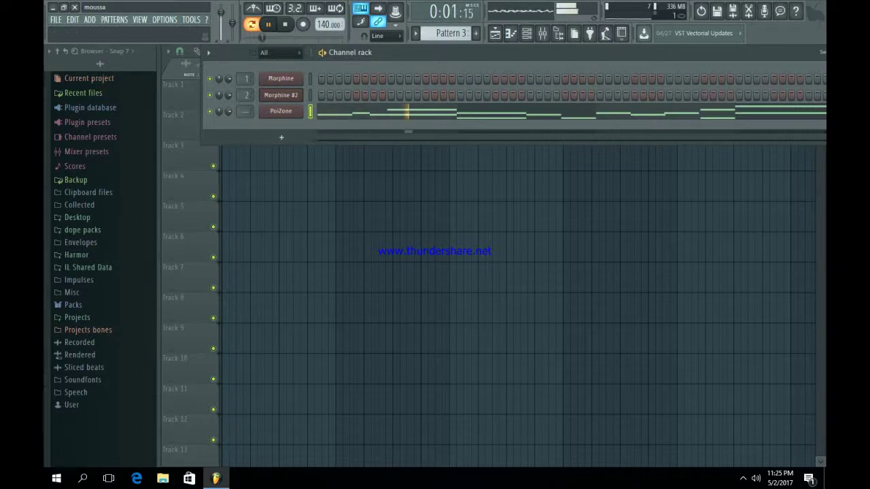
Transpose all PoiZone notes in Pattern 3 down one octave and play the pattern back
{"action": "left_click", "coordinate": [435, 114]}
{"action": "scroll", "coordinate": [516, 306], "scroll_direction": "up", "scroll_amount": 4}
{"action": "left_click_drag", "start_coordinate": [540, 348], "coordinate": [198, 134]}
{"action": "key", "text": "ctrl+space"}
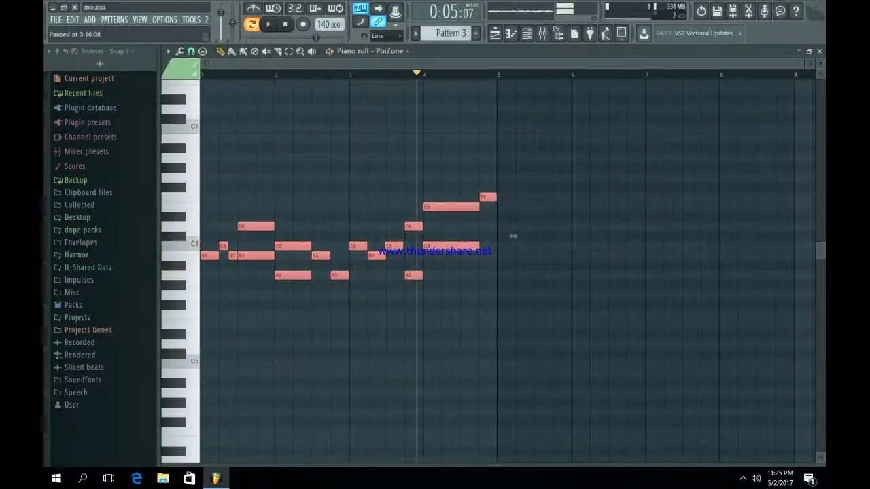
{"action": "left_click_drag", "start_coordinate": [513, 236], "coordinate": [513, 353]}
{"action": "key", "text": "space"}
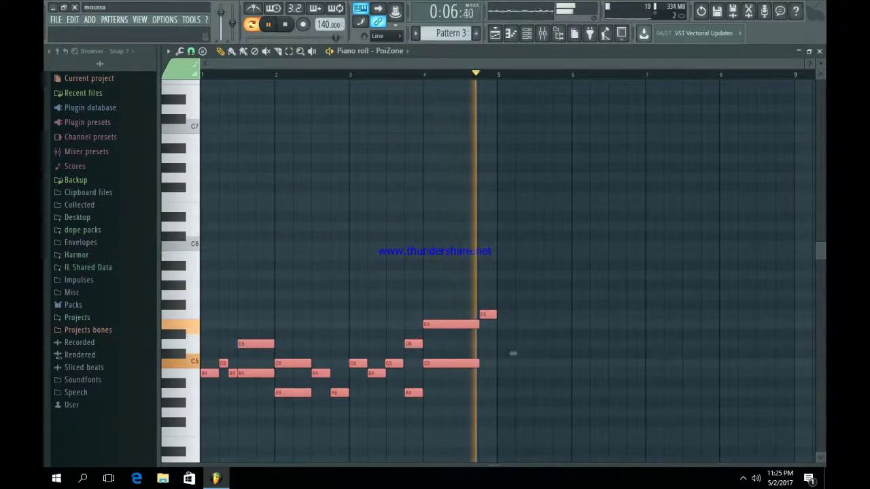
Route the PoiZone channel to mixer track 3 and load Fruity parametric EQ 2 in its first effect slot
{"action": "key", "text": "F6"}
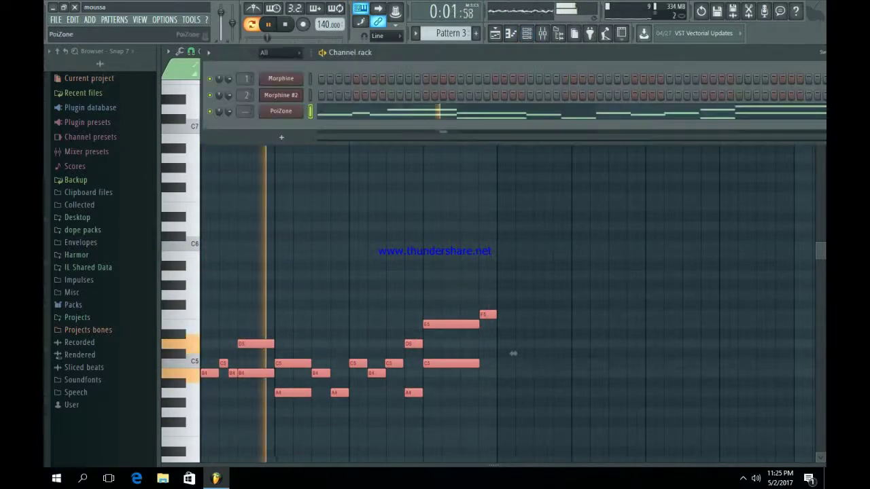
{"action": "left_click", "coordinate": [280, 111]}
{"action": "key", "text": "F9"}
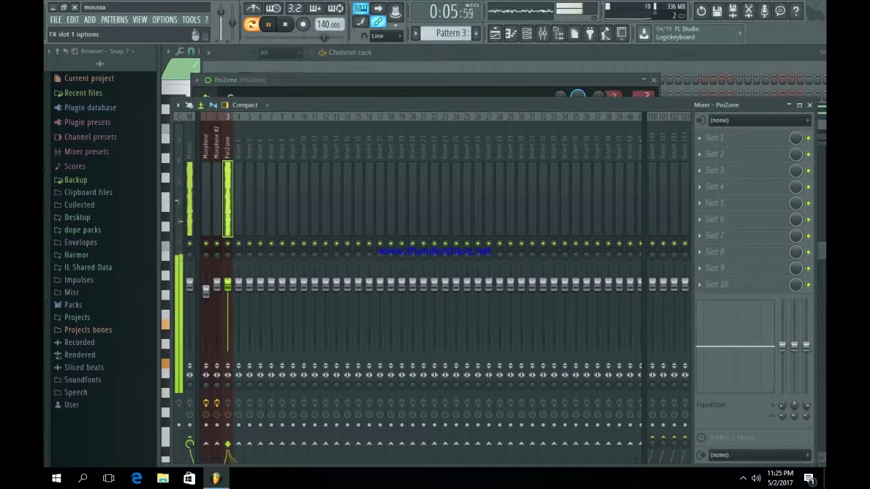
{"action": "left_click", "coordinate": [714, 137]}
{"action": "left_click", "coordinate": [687, 359]}
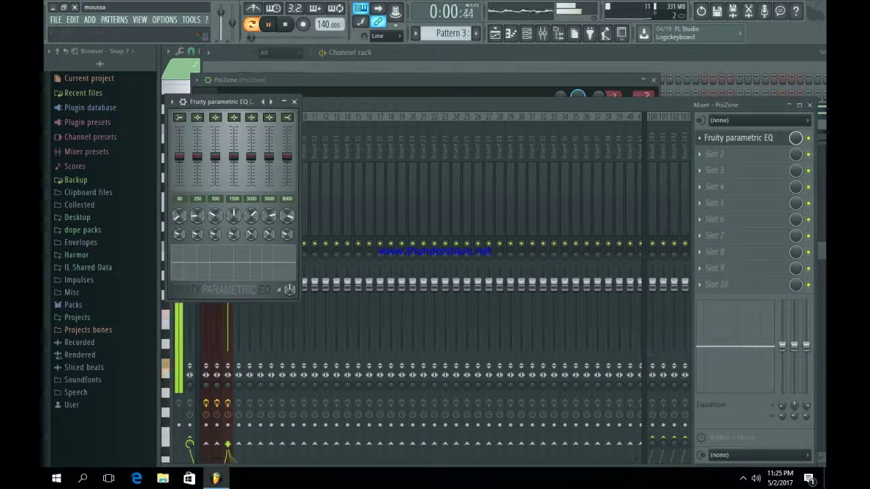
{"action": "left_click", "coordinate": [294, 101]}
{"action": "left_click", "coordinate": [700, 138]}
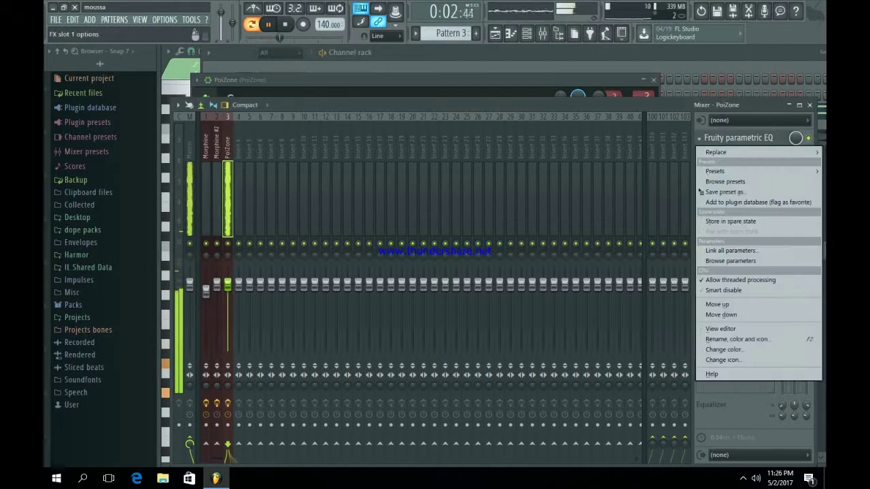
{"action": "mouse_move", "coordinate": [720, 152]}
{"action": "left_click", "coordinate": [685, 361]}
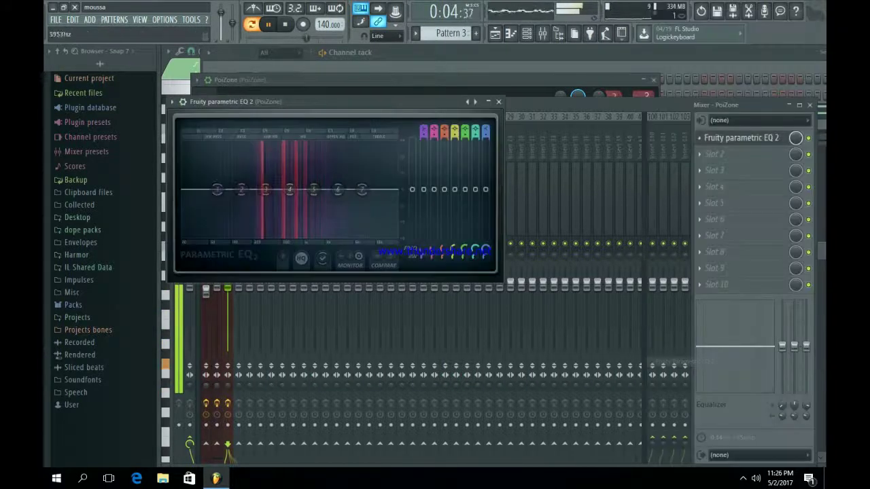
Shape the PoiZone EQ with a Steep 8 low cut on band 1 and band 7's high shelf pulled fully down
{"action": "right_click", "coordinate": [217, 190]}
{"action": "mouse_move", "coordinate": [233, 238]}
{"action": "left_click", "coordinate": [274, 228]}
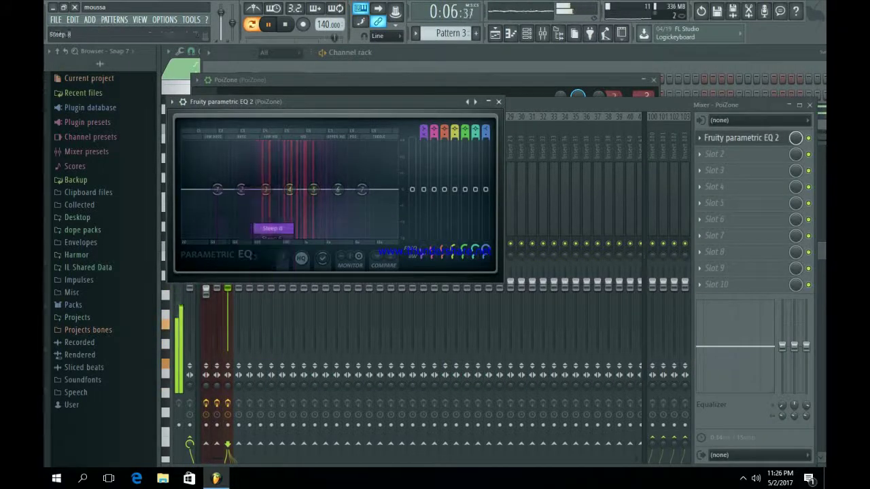
{"action": "left_click_drag", "start_coordinate": [217, 189], "coordinate": [257, 237]}
{"action": "left_click_drag", "start_coordinate": [362, 189], "coordinate": [365, 236]}
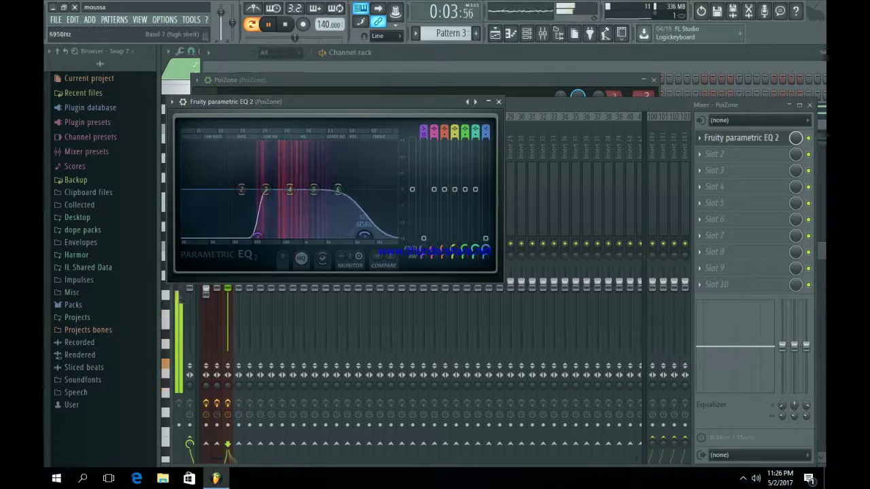
{"action": "left_click", "coordinate": [499, 102]}
Add Fruity Reeverb 2 with its default settings to the second effect slot of the PoiZone mixer track
{"action": "left_click", "coordinate": [713, 153]}
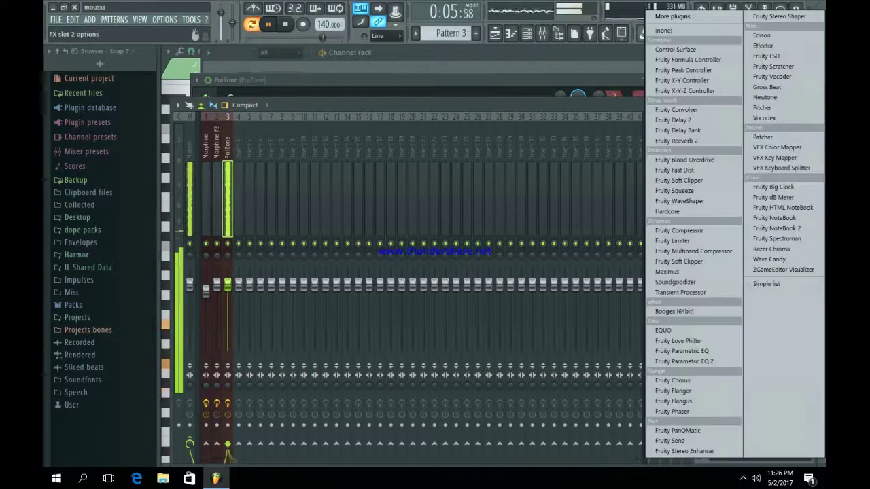
{"action": "left_click", "coordinate": [677, 141]}
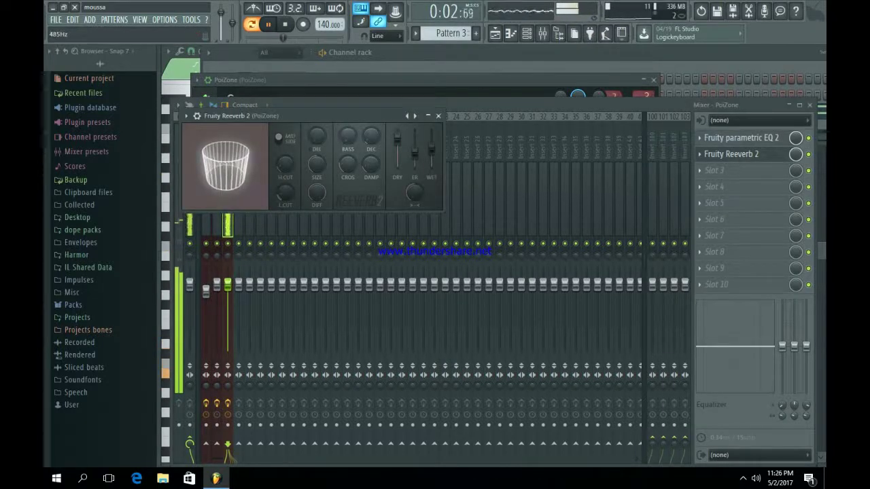
{"action": "left_click", "coordinate": [437, 115]}
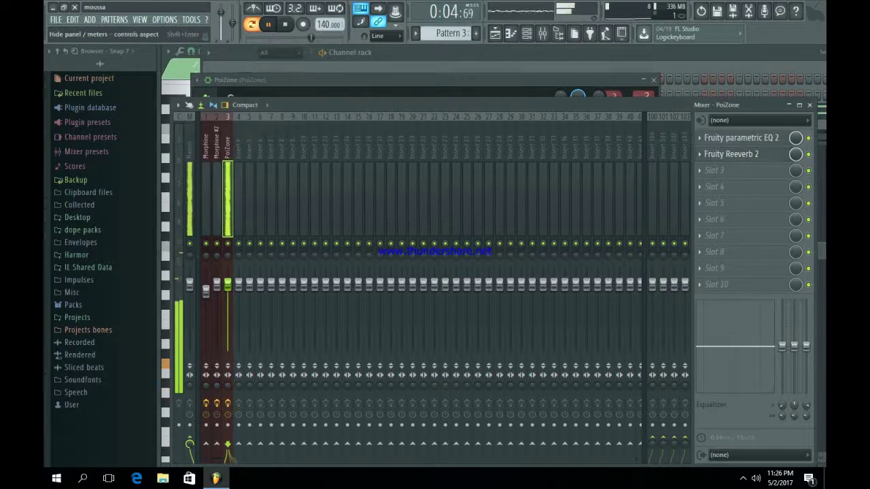
Balance the mixer fader levels of Morphine, Morphine #2 and PoiZone against each other
{"action": "left_click_drag", "start_coordinate": [206, 291], "coordinate": [217, 292]}
{"action": "left_click_drag", "start_coordinate": [228, 283], "coordinate": [228, 285]}
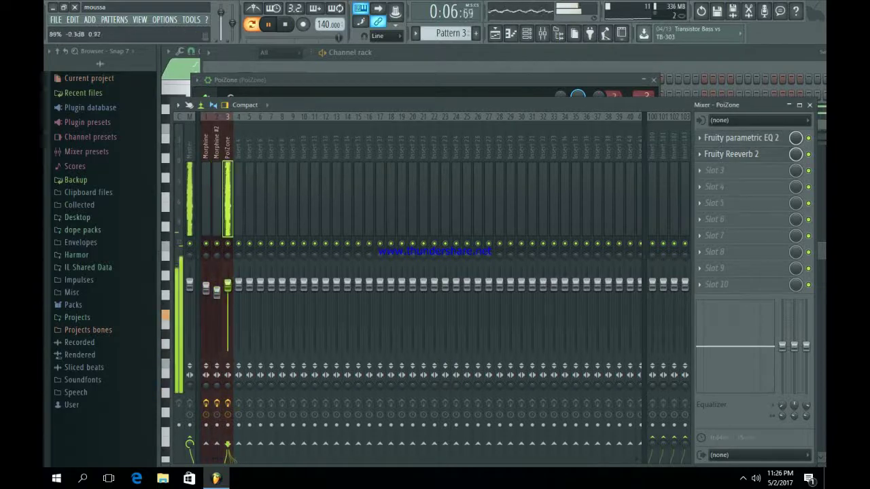
{"action": "left_click", "coordinate": [217, 454]}
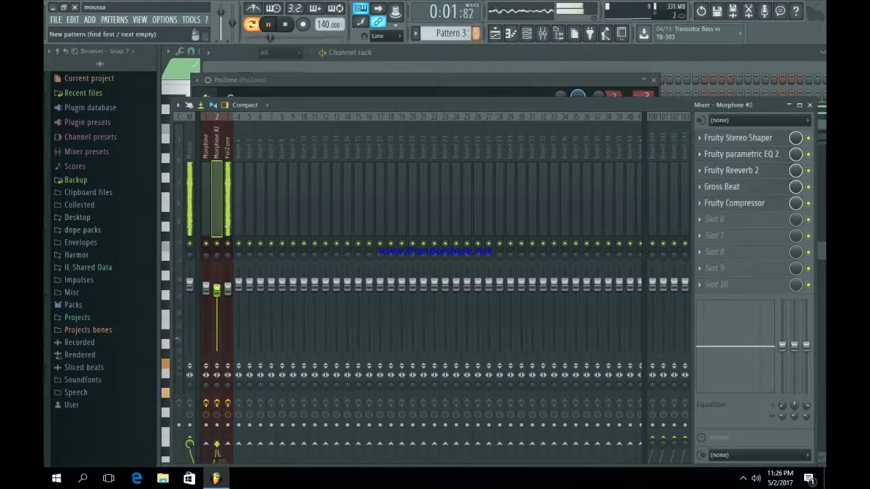
Place four Pattern 3 clips on Track 3 across bars 1 to 16 and play the song, briefly soloing Track 2
{"action": "left_click", "coordinate": [496, 33]}
{"action": "mouse_move", "coordinate": [234, 157]}
{"action": "left_mouse_down"}
{"action": "mouse_move", "coordinate": [598, 157]}
{"action": "mouse_move", "coordinate": [586, 157]}
{"action": "left_mouse_up"}
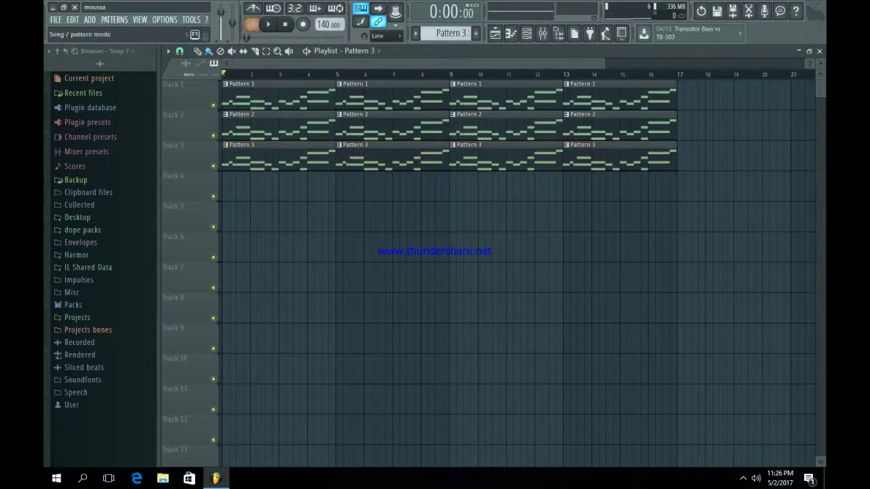
{"action": "left_click", "coordinate": [268, 24]}
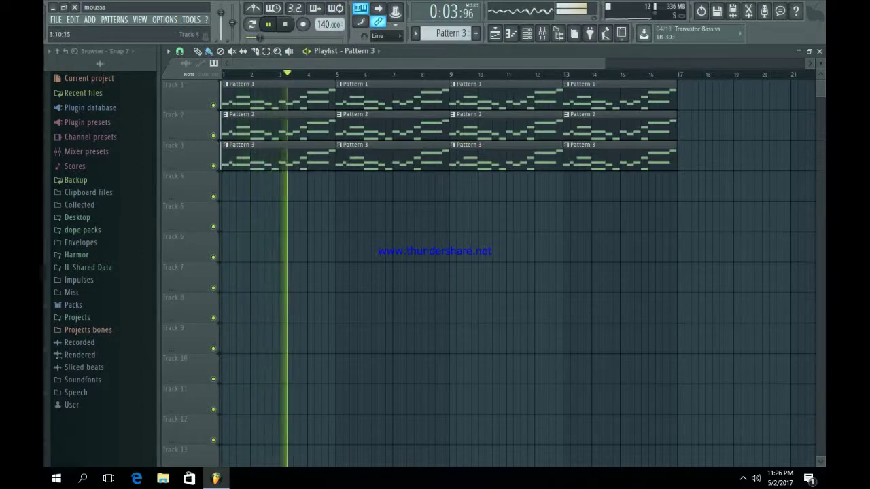
{"action": "right_click", "coordinate": [213, 136]}
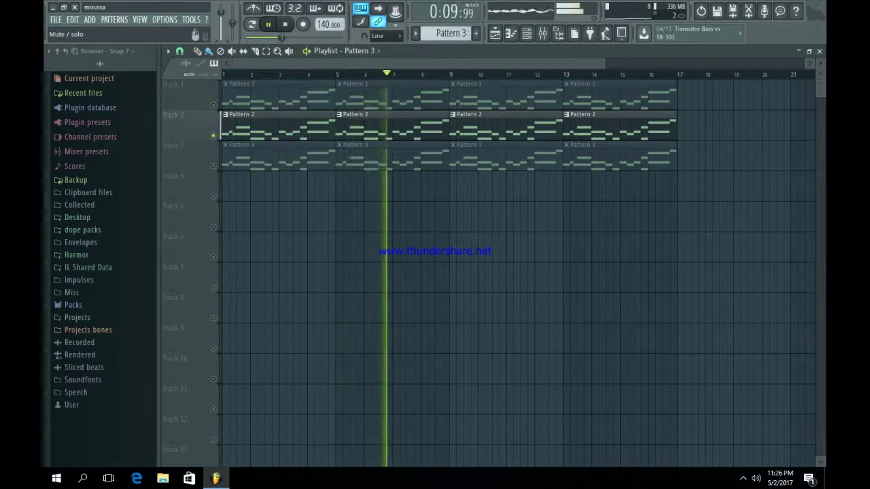
{"action": "right_click", "coordinate": [213, 136]}
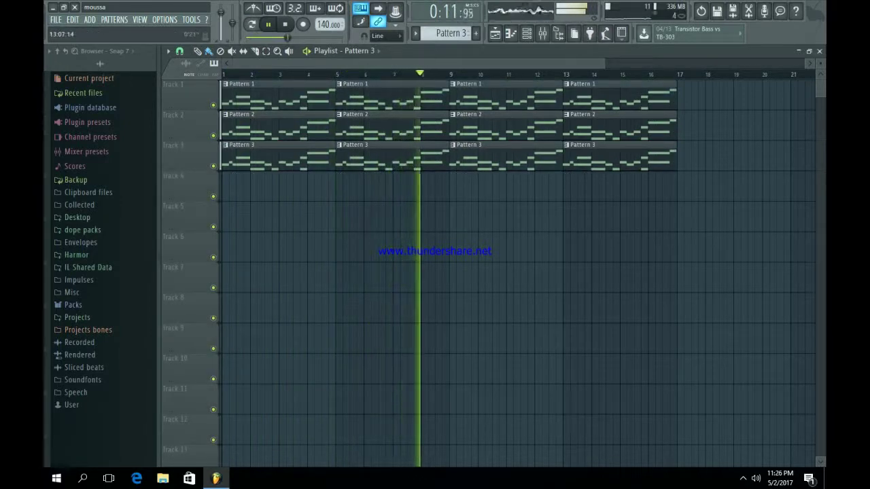
Select the Morphine, Morphine #2 and PoiZone mixer tracks together and lower their faders as a group
{"action": "scroll", "coordinate": [576, 272], "scroll_direction": "down", "scroll_amount": 3}
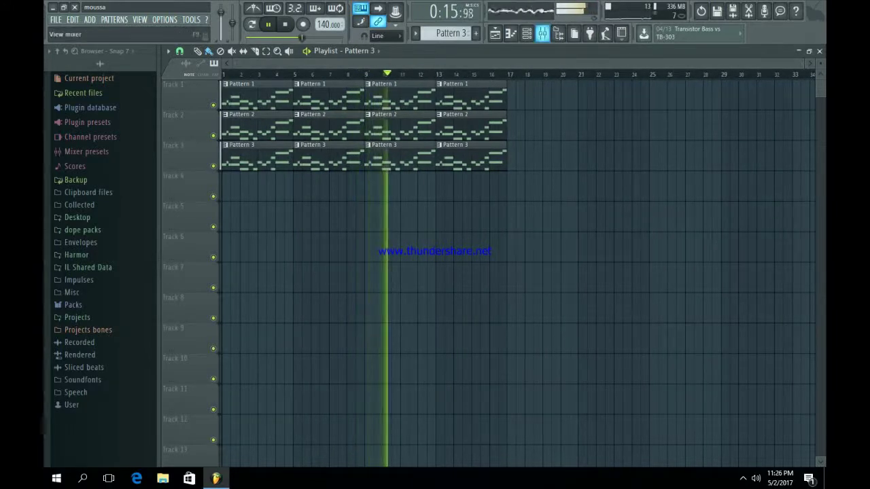
{"action": "left_click", "coordinate": [541, 33]}
{"action": "left_click_drag", "start_coordinate": [206, 143], "coordinate": [227, 143]}
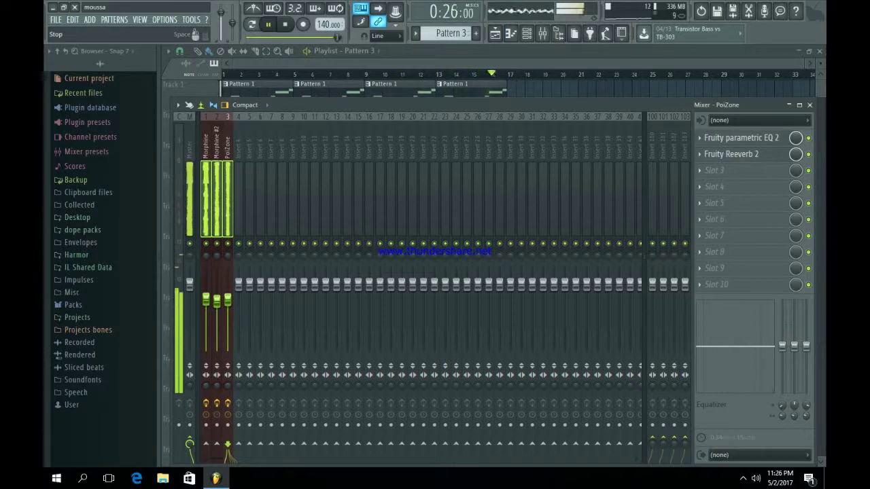
Add Gross Beat to the Master track's first slot with the Momentary preset and the 1/2 Speed time effect
{"action": "left_click", "coordinate": [190, 184]}
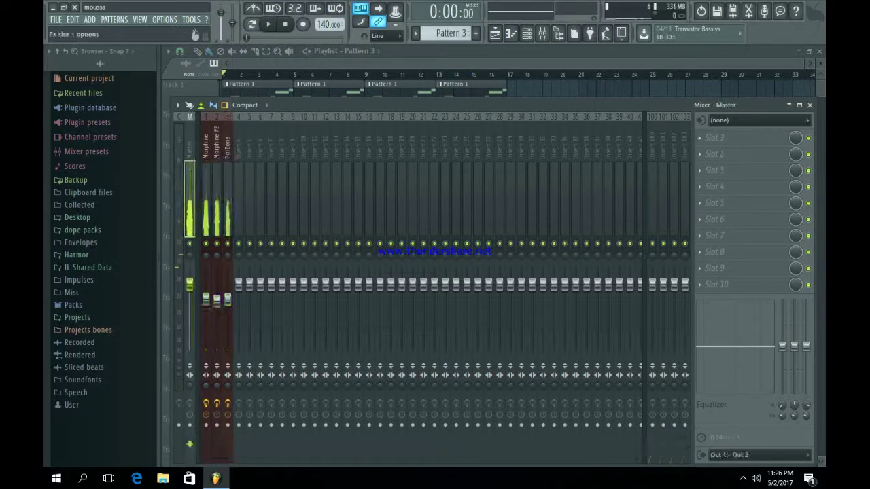
{"action": "left_click", "coordinate": [754, 120]}
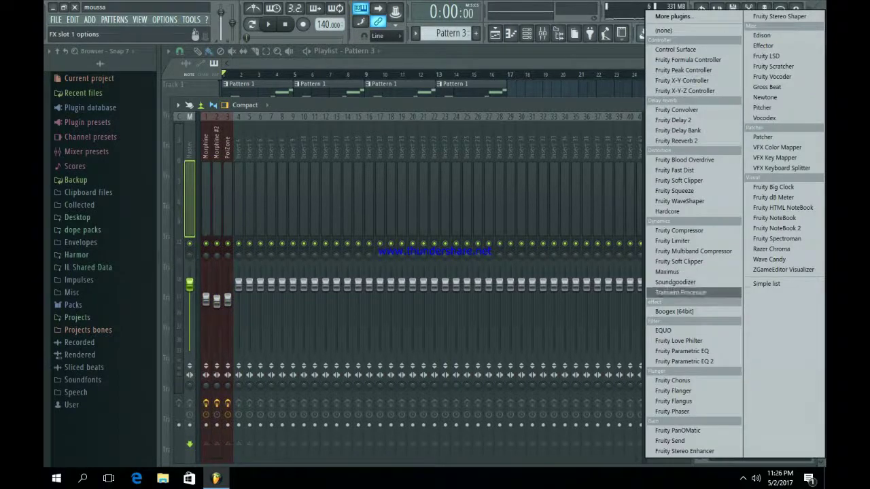
{"action": "left_click", "coordinate": [767, 87]}
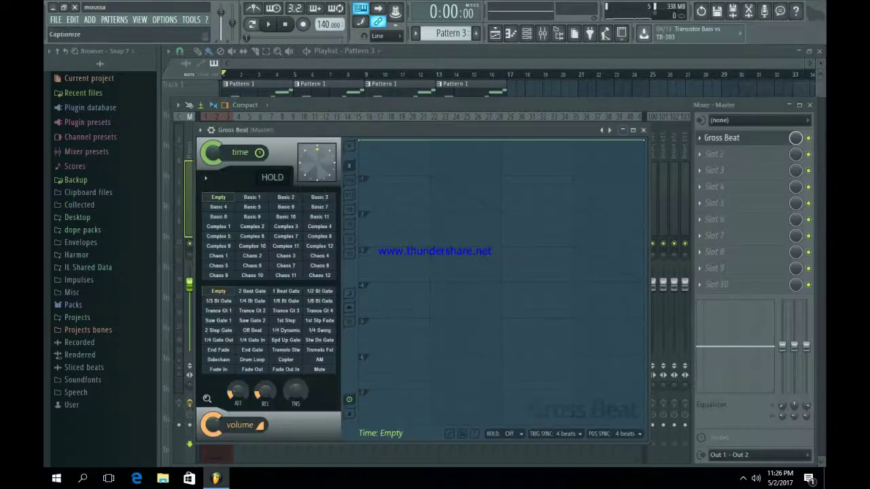
{"action": "left_click", "coordinate": [610, 130]}
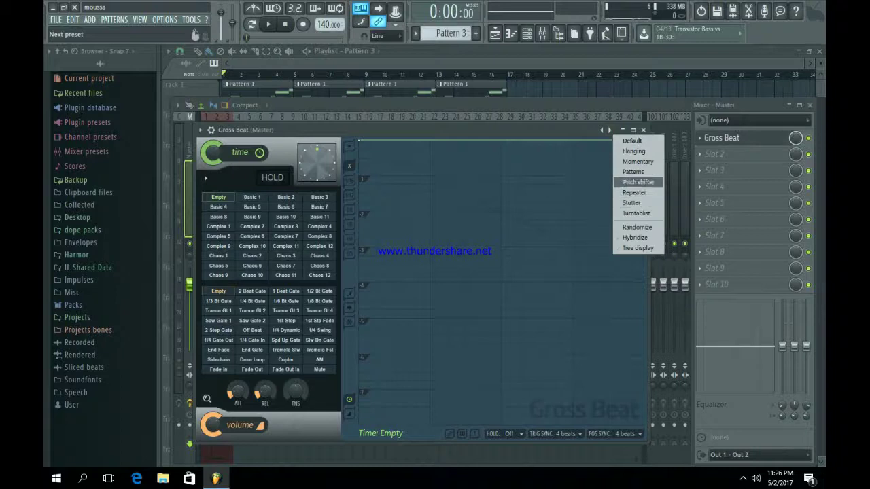
{"action": "left_click", "coordinate": [638, 162]}
{"action": "left_click", "coordinate": [286, 265]}
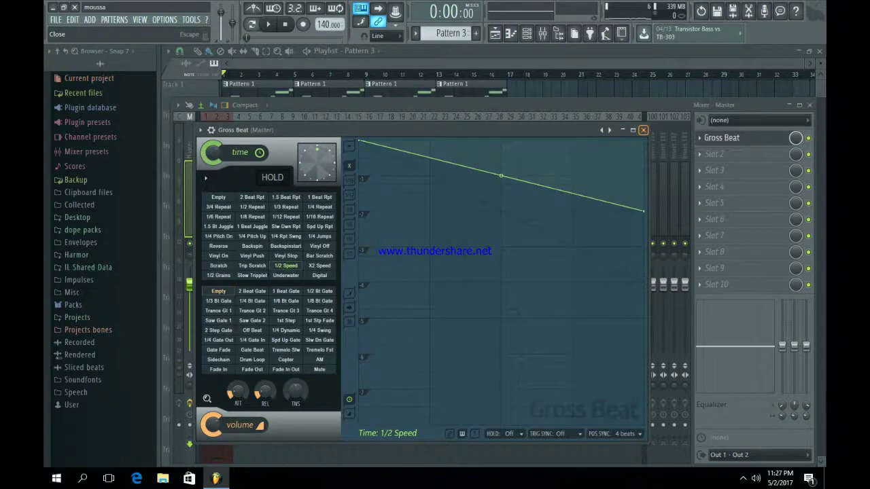
{"action": "left_click", "coordinate": [643, 130]}
Create an automation clip for the mix level of Gross Beat on the Master track
{"action": "right_click", "coordinate": [795, 137]}
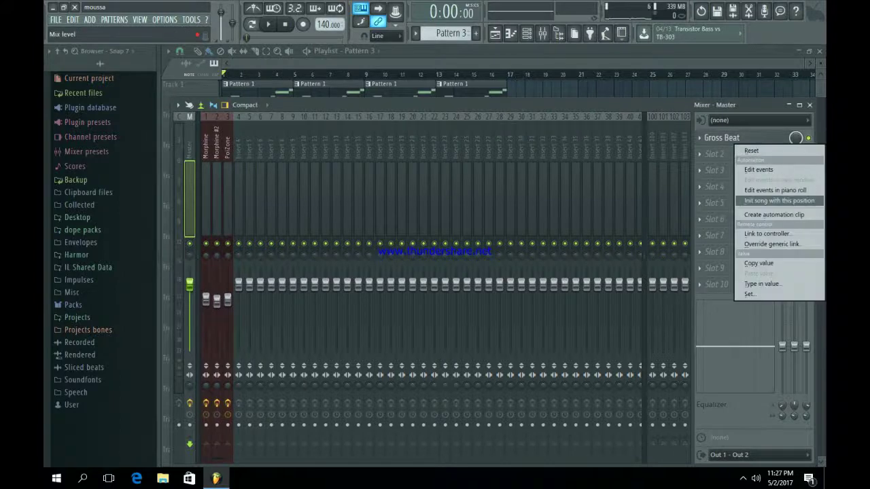
{"action": "left_click", "coordinate": [773, 215]}
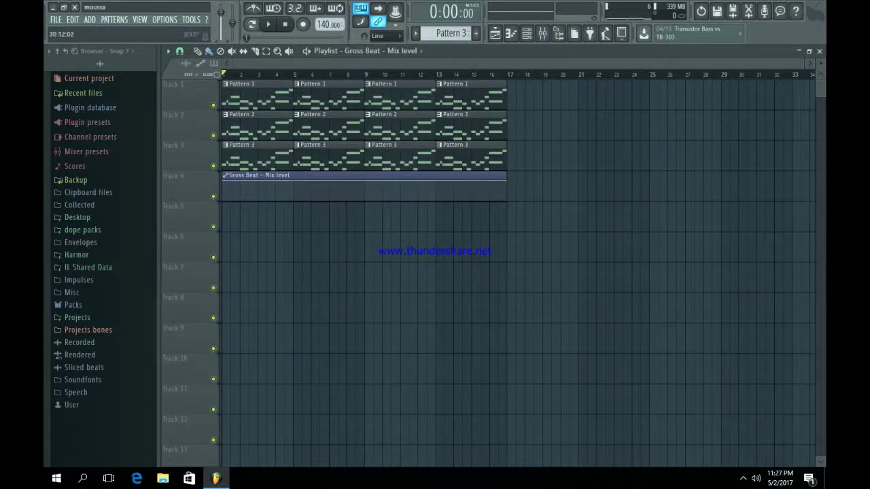
Hold the Gross Beat mix-level automation at full until bar 9, drop it to the minimum there, and trim the clip to end at that drop
{"action": "left_click_drag", "start_coordinate": [805, 64], "coordinate": [534, 63]}
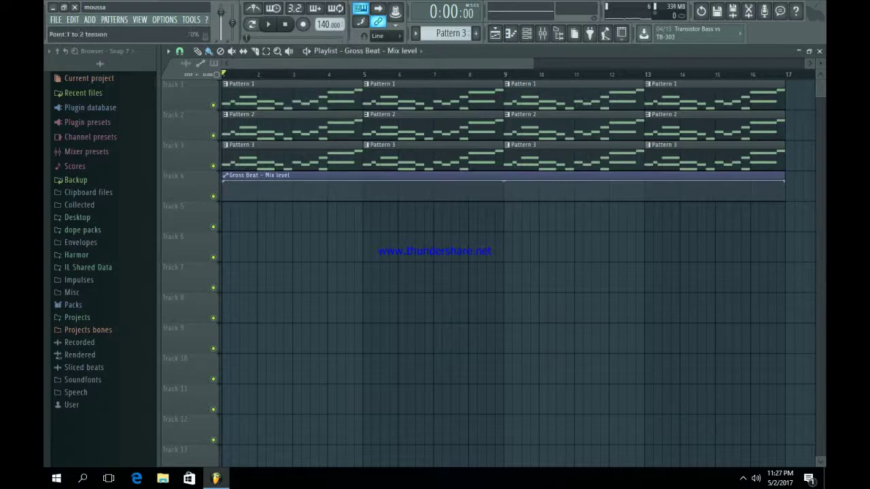
{"action": "left_click_drag", "start_coordinate": [504, 181], "coordinate": [503, 195]}
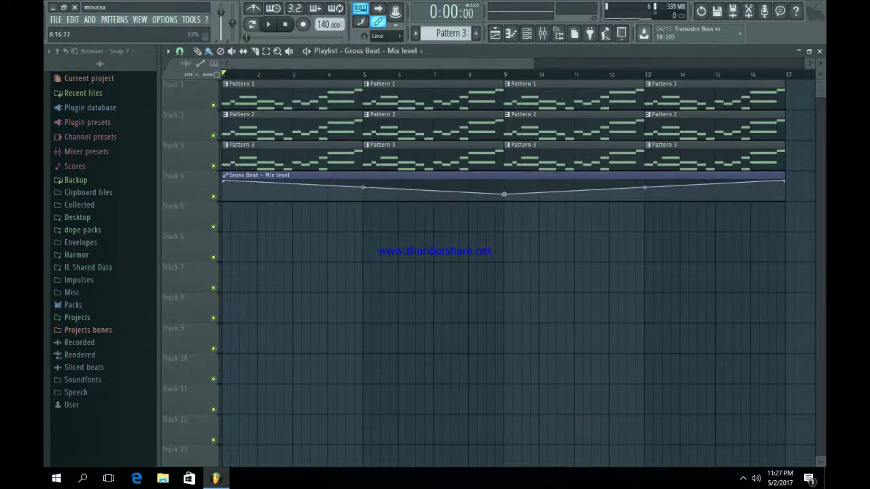
{"action": "right_click", "coordinate": [503, 183]}
{"action": "left_click_drag", "start_coordinate": [504, 195], "coordinate": [504, 201]}
{"action": "mouse_move", "coordinate": [504, 182]}
{"action": "left_mouse_down"}
{"action": "mouse_move", "coordinate": [503, 200]}
{"action": "mouse_move", "coordinate": [505, 182]}
{"action": "left_mouse_up"}
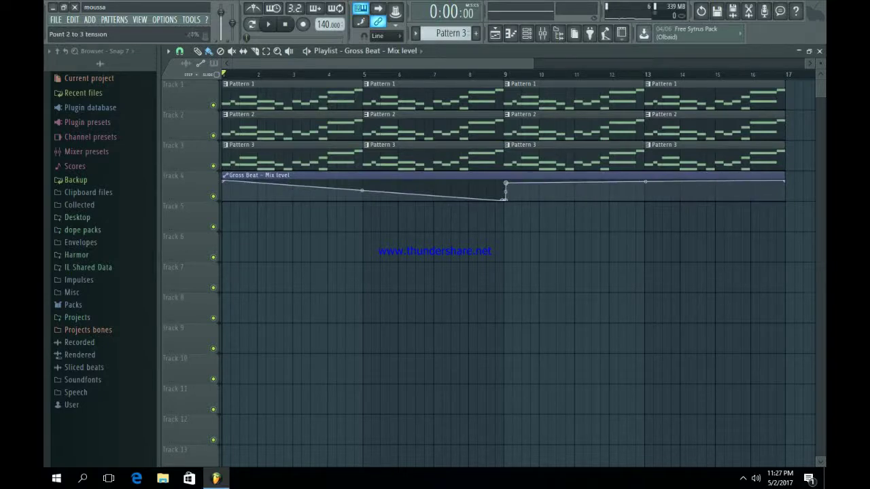
{"action": "left_click_drag", "start_coordinate": [503, 200], "coordinate": [504, 183]}
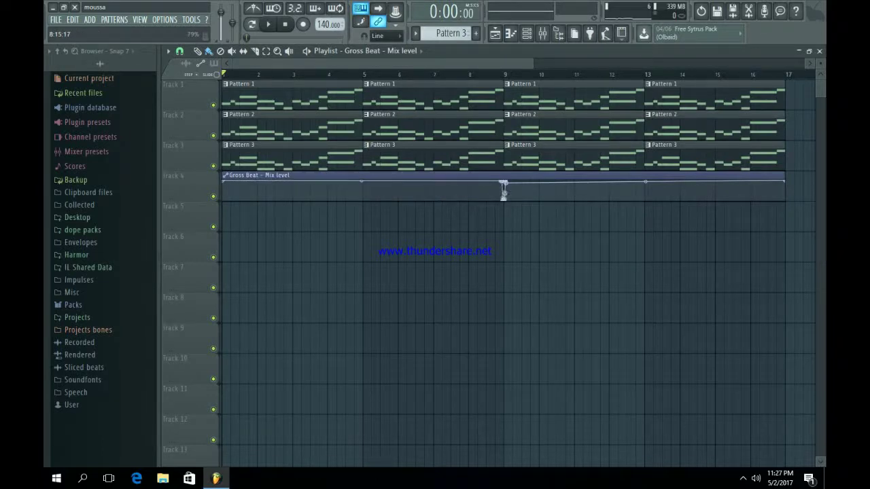
{"action": "left_click_drag", "start_coordinate": [503, 183], "coordinate": [503, 200]}
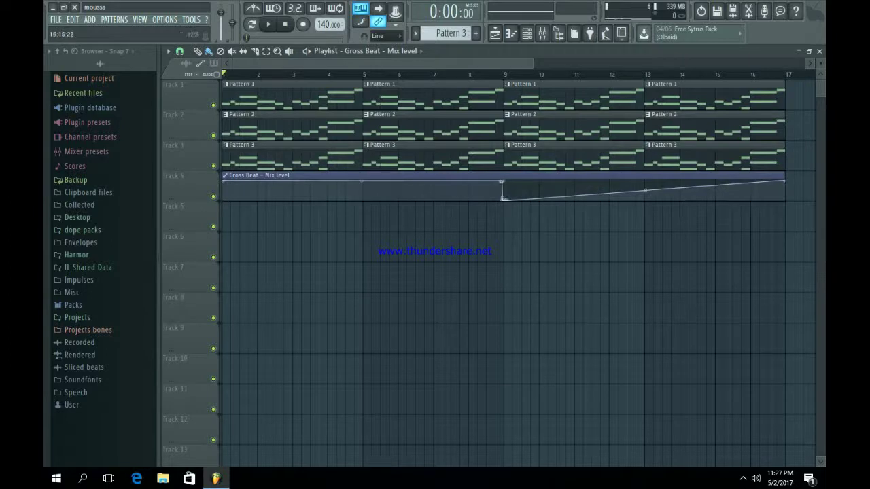
{"action": "left_click_drag", "start_coordinate": [646, 190], "coordinate": [642, 200]}
{"action": "left_click_drag", "start_coordinate": [781, 193], "coordinate": [502, 198]}
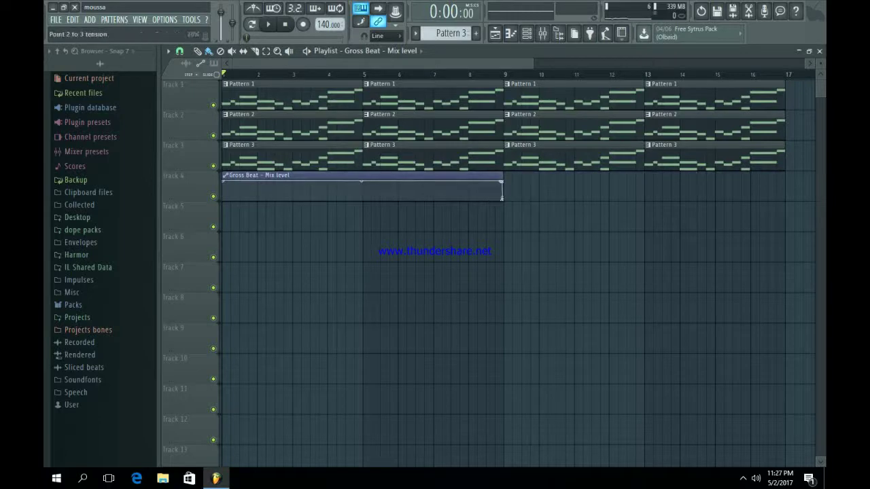
Play the arrangement from the start to hear the half-speed intro and the switch to normal speed
{"action": "key", "text": "space"}
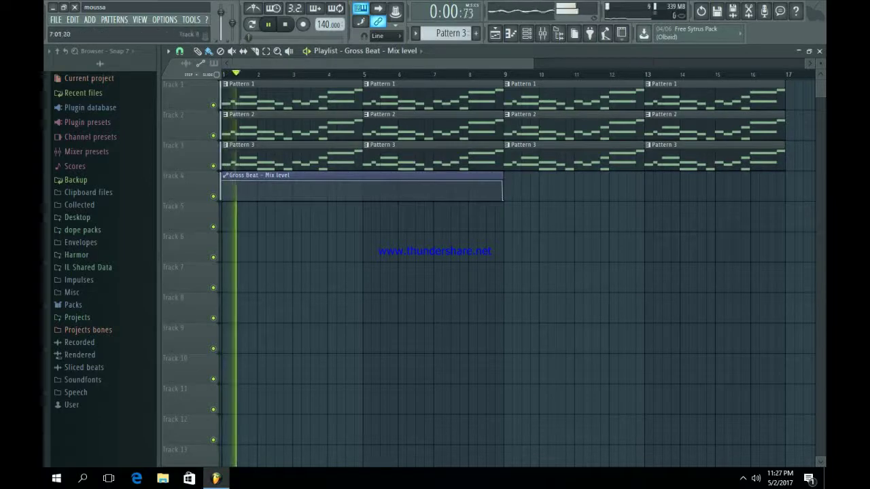
{"action": "left_click_drag", "start_coordinate": [532, 63], "coordinate": [804, 64]}
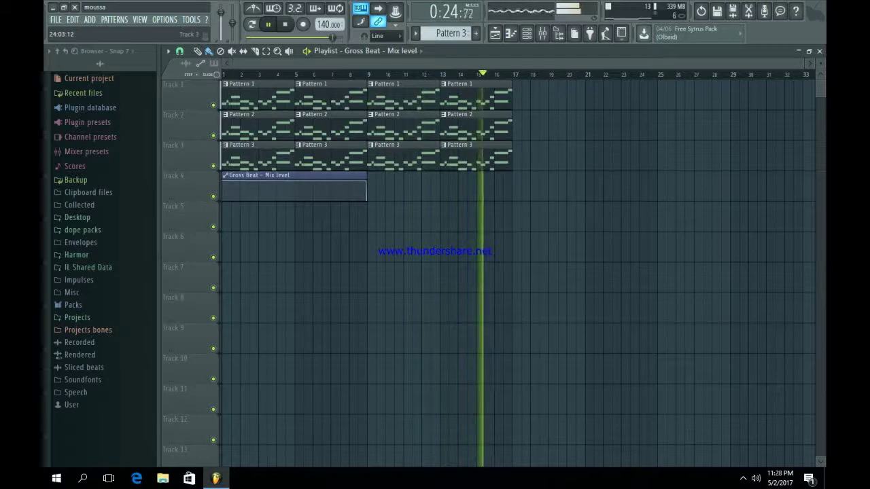
Stop playback and duplicate the three pattern clips of bars 9–16 twice, extending the arrangement to bar 33
{"action": "key", "text": "space"}
{"action": "left_click_drag", "start_coordinate": [588, 200], "coordinate": [386, 79]}
{"action": "key", "text": "ctrl+b"}
{"action": "key", "text": "ctrl+b"}
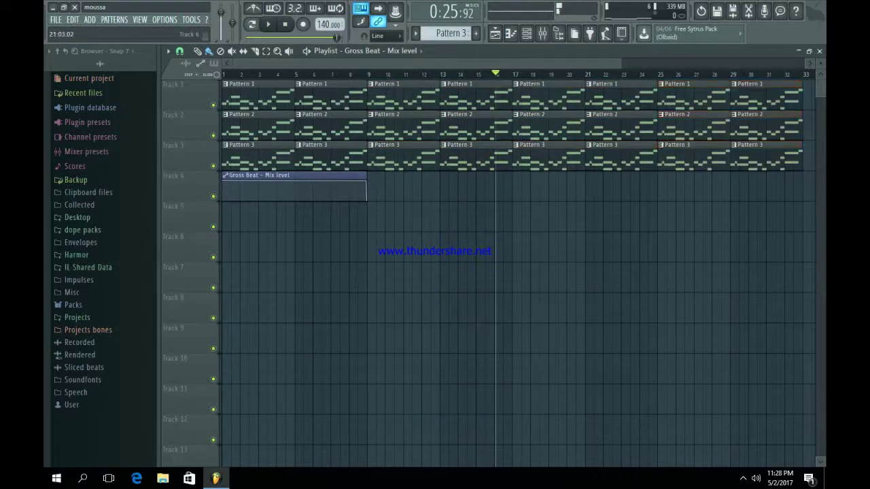
{"action": "left_click", "coordinate": [285, 24]}
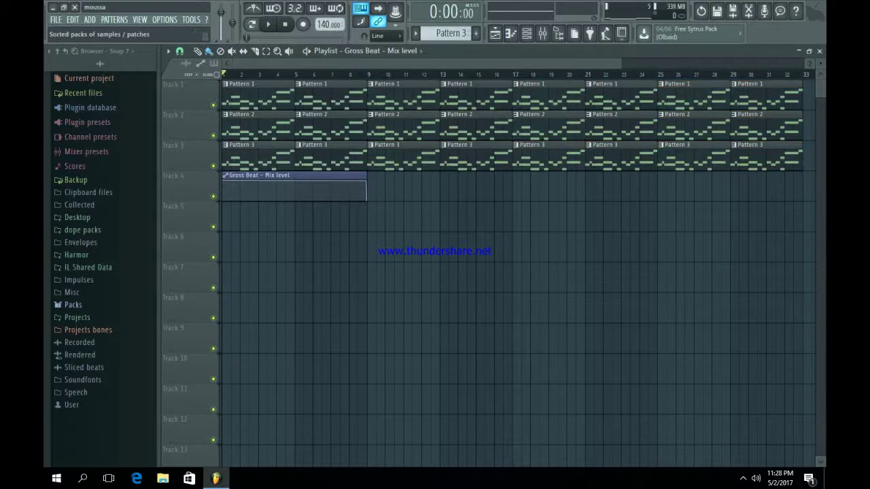
Open the Kickz folder of the Timbaland Drum Kit in Packs and audition several kicks up to Kick (10)
{"action": "left_click", "coordinate": [74, 305]}
{"action": "scroll", "coordinate": [88, 293], "scroll_direction": "down", "scroll_amount": 10}
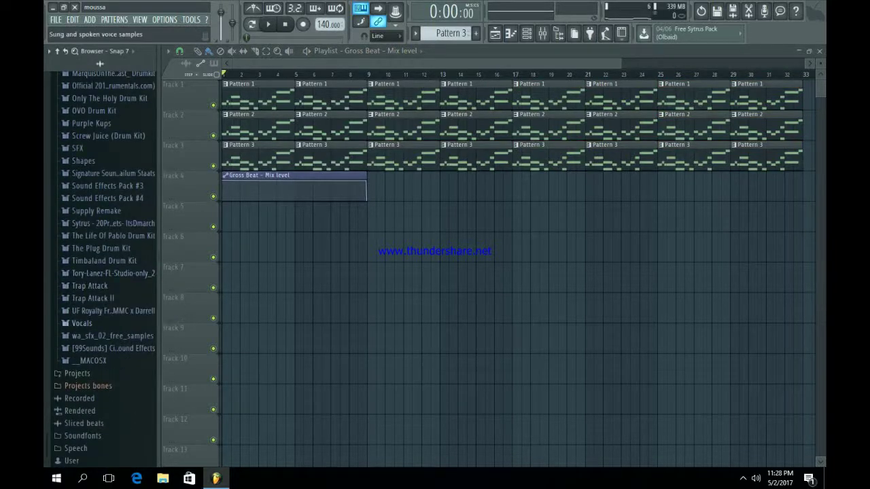
{"action": "left_click", "coordinate": [102, 261]}
{"action": "left_click", "coordinate": [87, 286]}
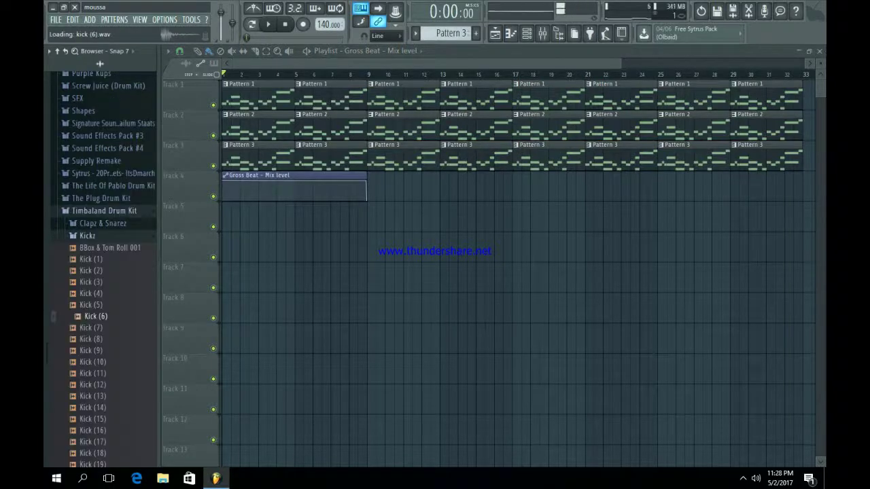
{"action": "left_click", "coordinate": [91, 259]}
{"action": "left_click", "coordinate": [91, 271]}
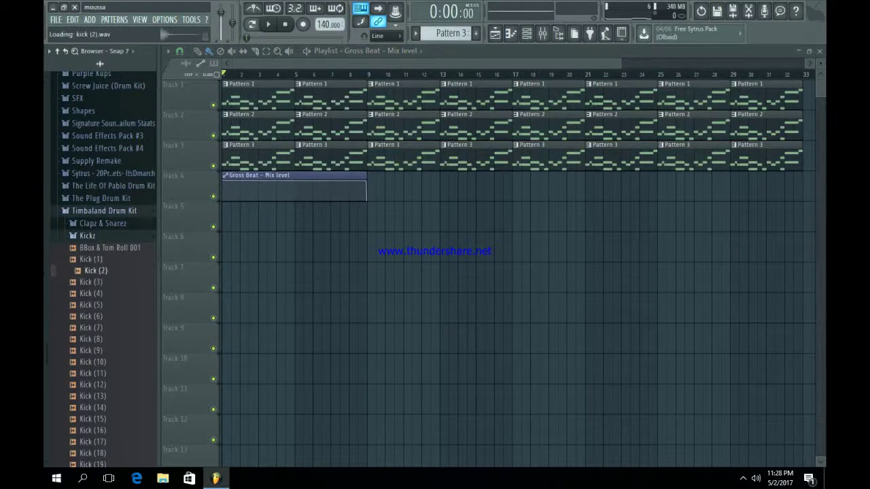
{"action": "left_click", "coordinate": [91, 317]}
{"action": "scroll", "coordinate": [95, 327], "scroll_direction": "down", "scroll_amount": 4}
{"action": "left_click", "coordinate": [92, 225]}
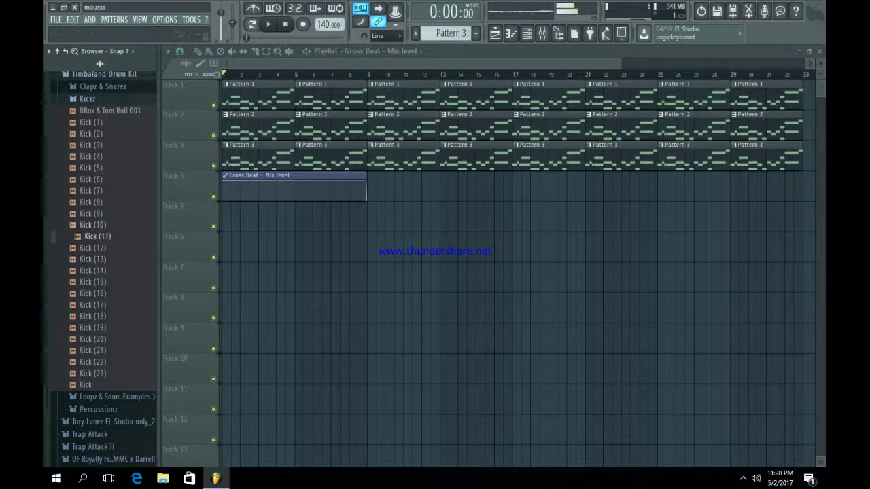
Audition more Timbaland kicks and open Kick (23) in a new channel
{"action": "left_click", "coordinate": [93, 225]}
{"action": "left_click", "coordinate": [97, 248]}
{"action": "left_click", "coordinate": [93, 214]}
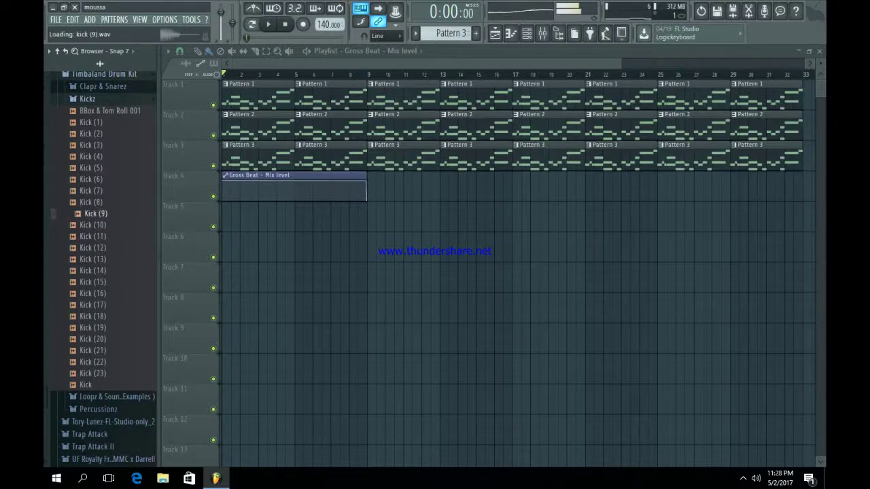
{"action": "left_click", "coordinate": [91, 202]}
{"action": "left_click", "coordinate": [93, 259]}
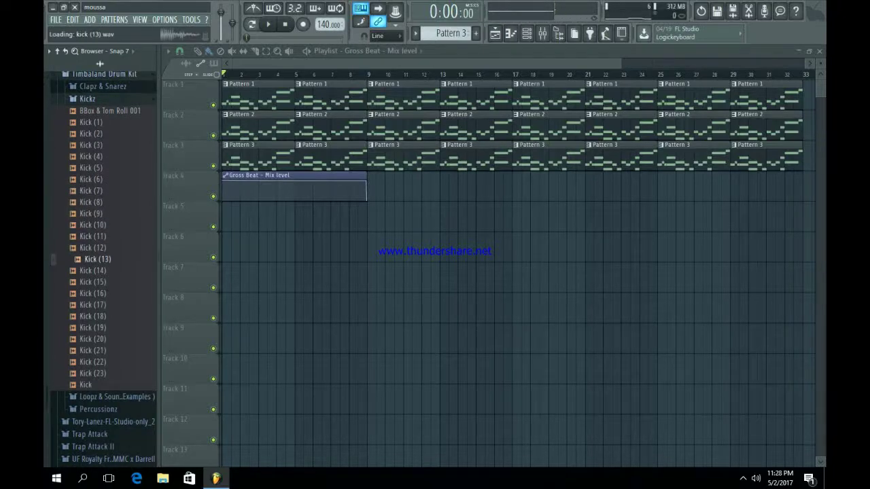
{"action": "left_click", "coordinate": [93, 270]}
{"action": "left_click", "coordinate": [93, 282]}
{"action": "left_click", "coordinate": [86, 384]}
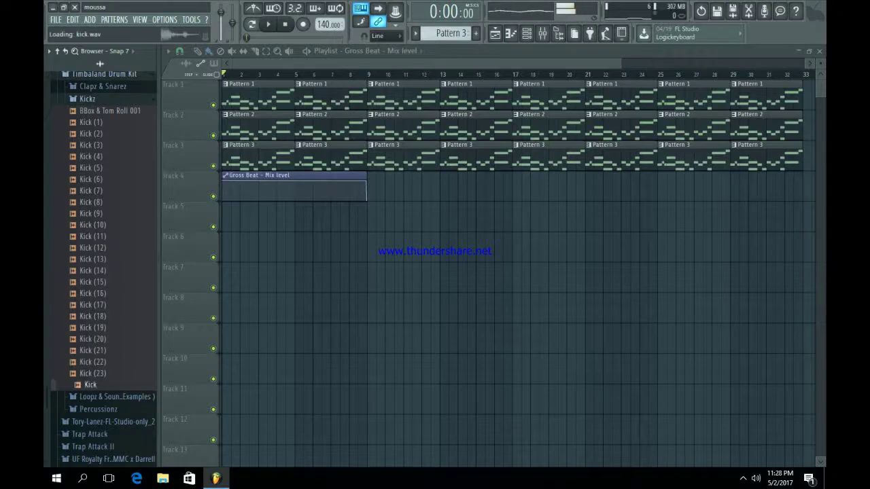
{"action": "left_click", "coordinate": [93, 373]}
{"action": "right_click", "coordinate": [102, 373]}
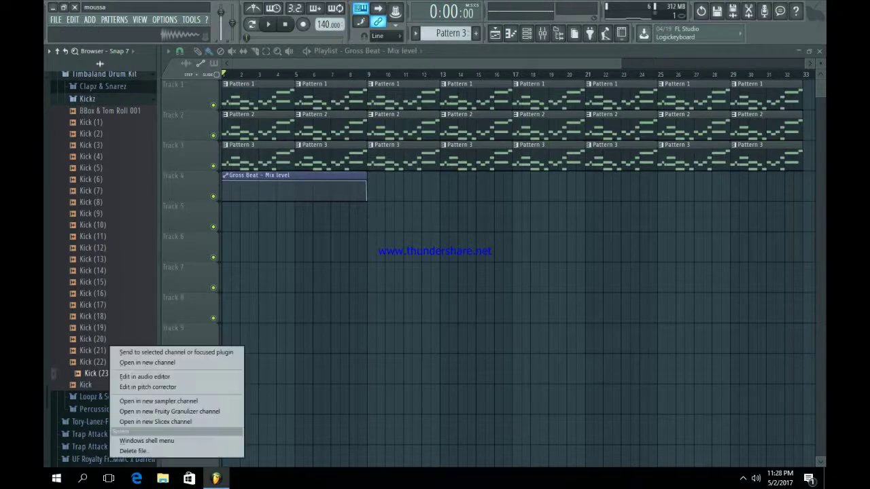
{"action": "left_click", "coordinate": [170, 363]}
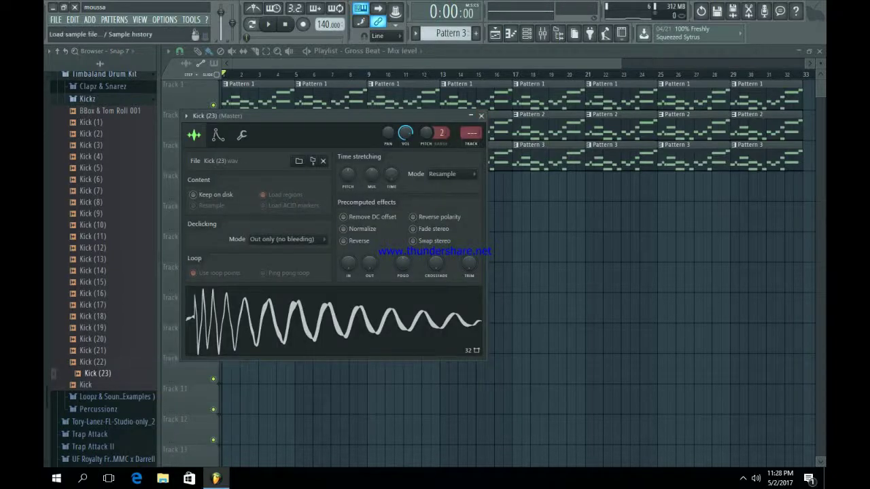
Show the miscellaneous settings of the Kick (23) channel, play a few test notes and close its window
{"action": "left_click", "coordinate": [242, 135]}
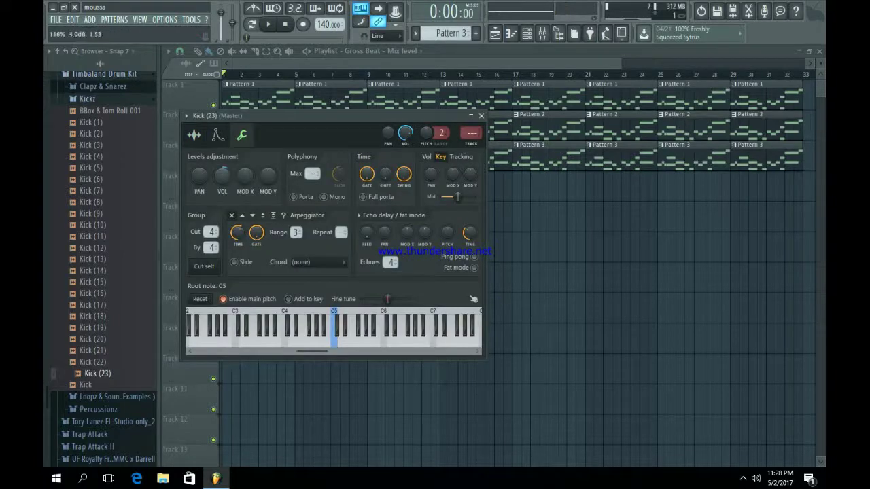
{"action": "key", "text": "v"}
{"action": "key", "text": "b"}
{"action": "left_click", "coordinate": [481, 115]}
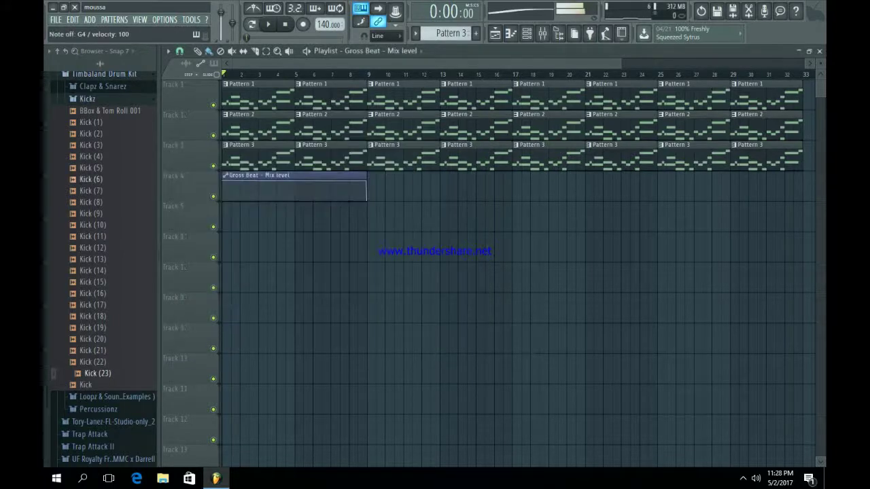
Switch from Kickz to the Clapz & Snarez folder and audition snares up to Snare (10)
{"action": "scroll", "coordinate": [102, 235], "scroll_direction": "up", "scroll_amount": 4}
{"action": "left_click", "coordinate": [88, 236]}
{"action": "left_click", "coordinate": [103, 223]}
{"action": "scroll", "coordinate": [102, 231], "scroll_direction": "down", "scroll_amount": 1}
{"action": "scroll", "coordinate": [101, 272], "scroll_direction": "up", "scroll_amount": 1}
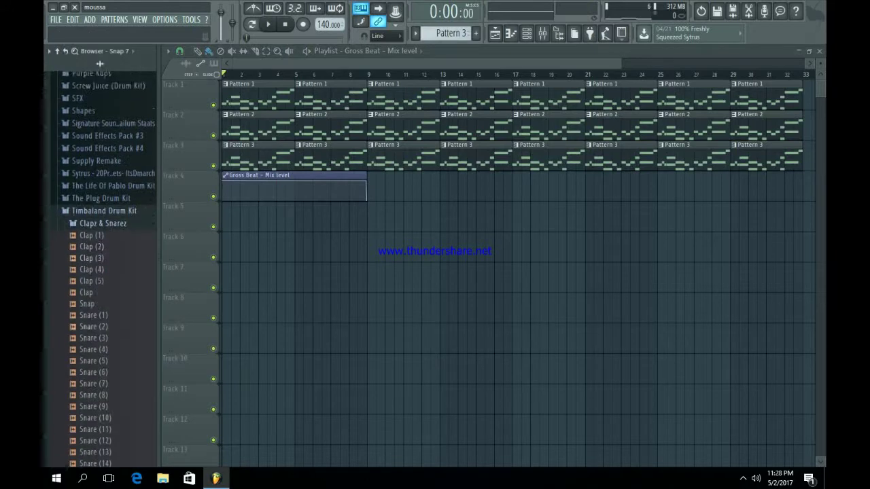
{"action": "left_click", "coordinate": [98, 325]}
{"action": "scroll", "coordinate": [98, 324], "scroll_direction": "down", "scroll_amount": 1}
{"action": "left_click", "coordinate": [99, 321]}
{"action": "scroll", "coordinate": [100, 316], "scroll_direction": "down", "scroll_amount": 3}
{"action": "left_click", "coordinate": [100, 304]}
{"action": "left_click", "coordinate": [100, 282]}
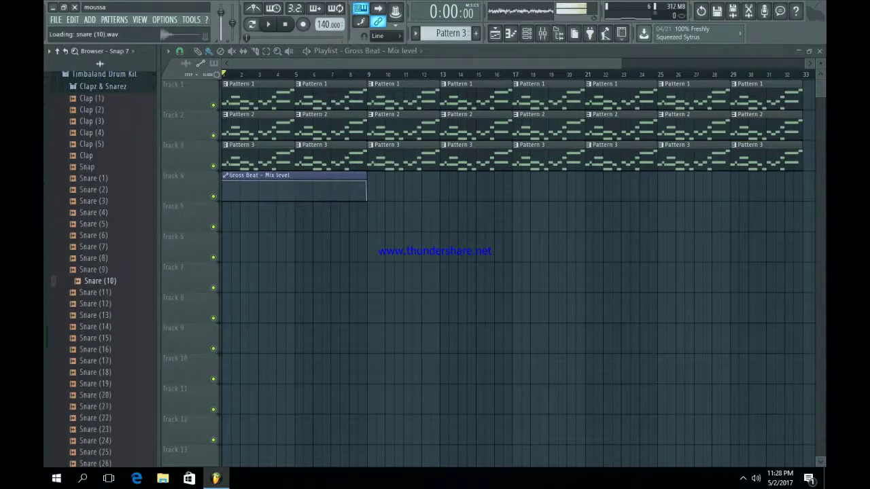
Audition the higher-numbered snares and open Snare (26) in a new channel
{"action": "left_click", "coordinate": [100, 292]}
{"action": "left_click", "coordinate": [99, 372]}
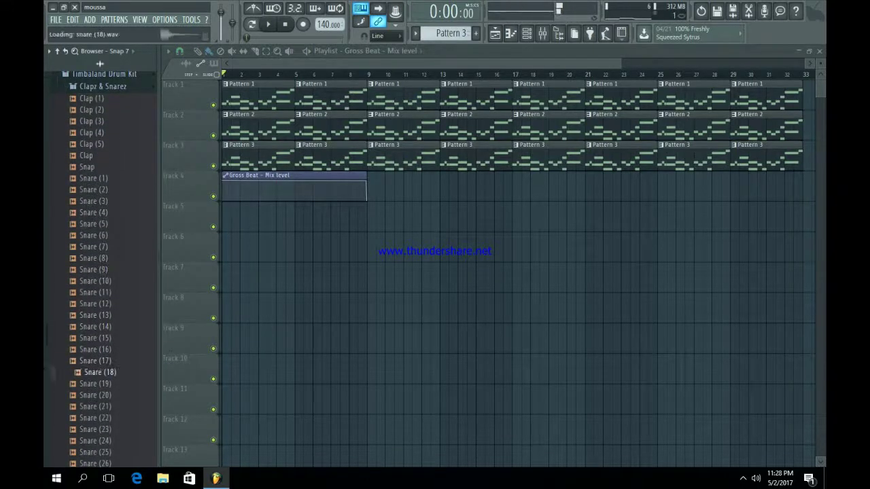
{"action": "scroll", "coordinate": [100, 372], "scroll_direction": "down", "scroll_amount": 3}
{"action": "left_click", "coordinate": [99, 303]}
{"action": "left_click", "coordinate": [100, 327]}
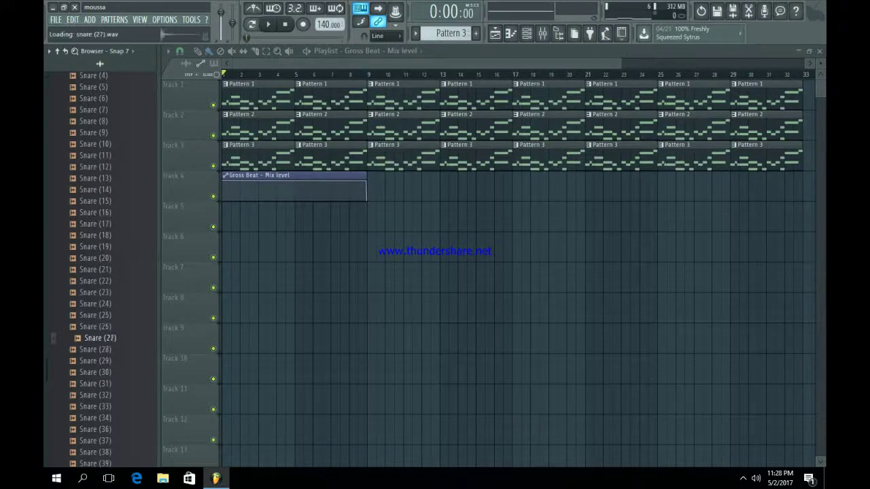
{"action": "right_click", "coordinate": [103, 326]}
{"action": "left_click", "coordinate": [143, 337]}
Audition the numbered claps in the Timbaland Drum Kit and open Clap (3) in a new channel
{"action": "scroll", "coordinate": [119, 326], "scroll_direction": "up", "scroll_amount": 6}
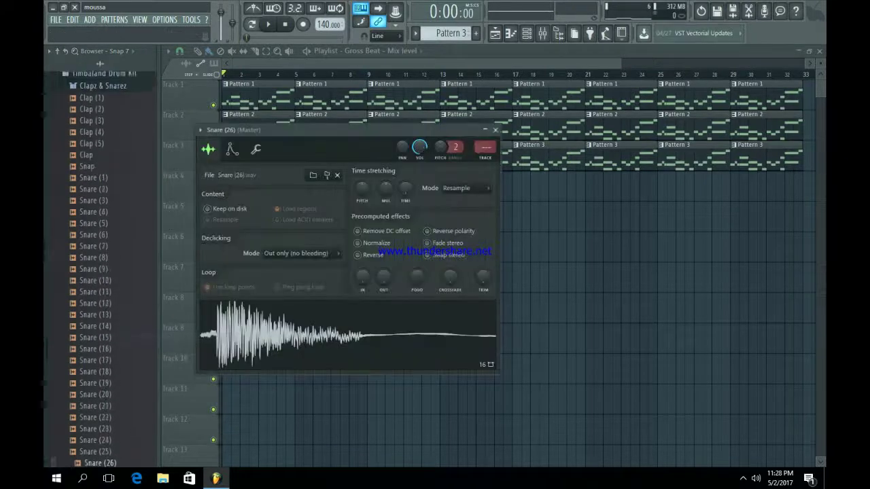
{"action": "left_click", "coordinate": [93, 258]}
{"action": "left_click", "coordinate": [97, 269]}
{"action": "left_click", "coordinate": [93, 282]}
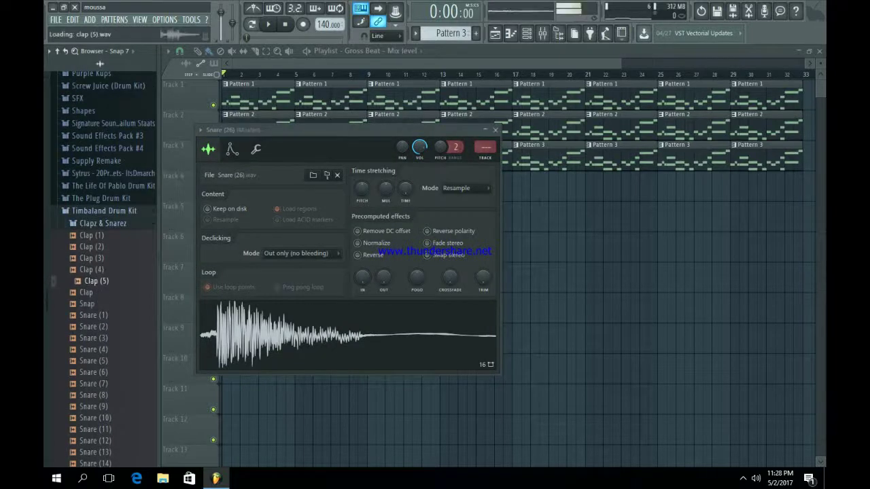
{"action": "left_click", "coordinate": [93, 259]}
{"action": "left_click", "coordinate": [93, 247]}
{"action": "left_click", "coordinate": [93, 259]}
{"action": "right_click", "coordinate": [93, 259]}
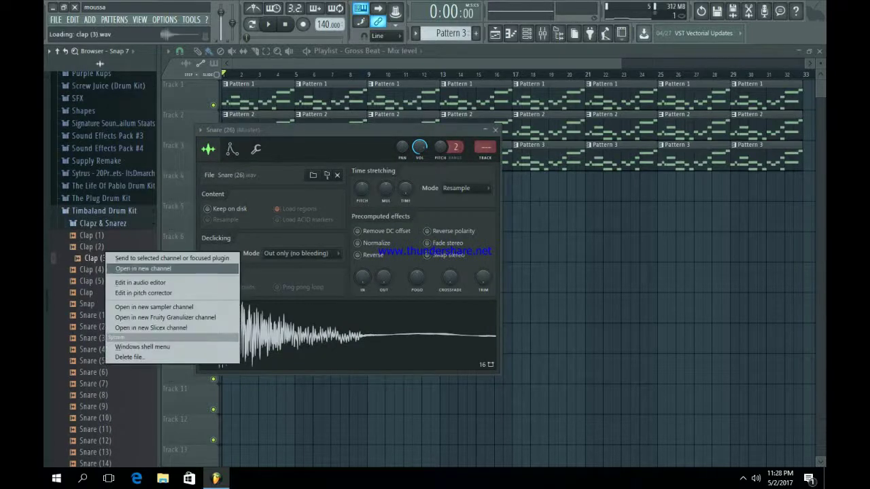
{"action": "left_click", "coordinate": [139, 268]}
Browse to the Percussionz folder, audition the hits and open Hit (2) in a new channel
{"action": "left_click", "coordinate": [103, 223]}
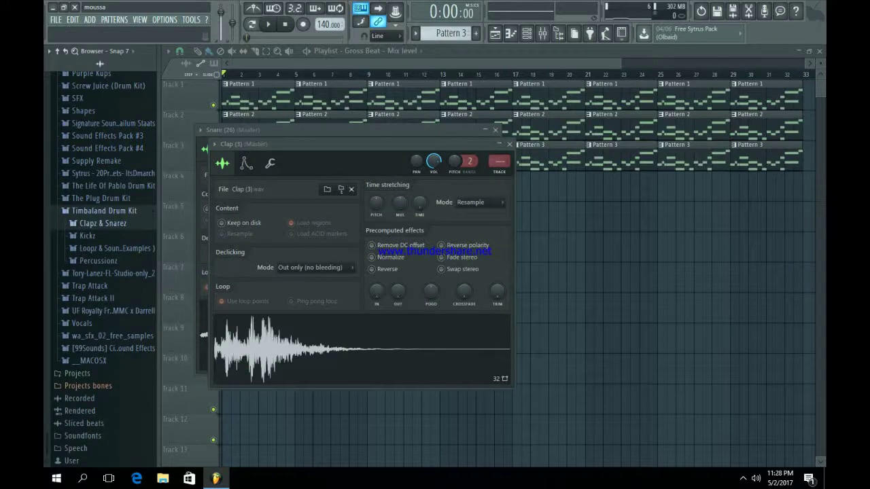
{"action": "left_click", "coordinate": [122, 249]}
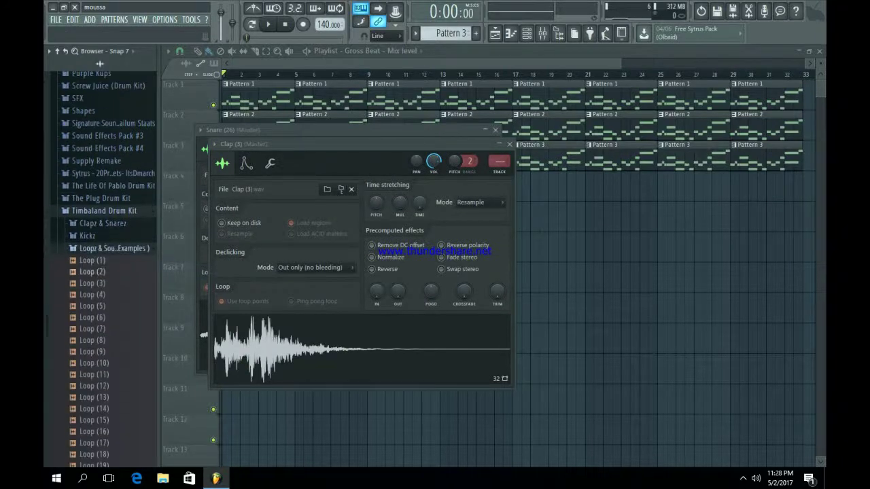
{"action": "left_click", "coordinate": [122, 249]}
{"action": "left_click", "coordinate": [98, 260]}
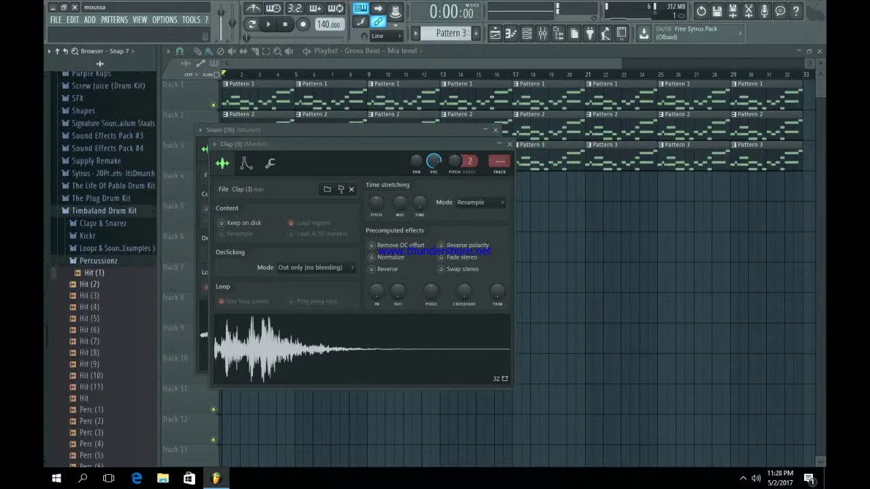
{"action": "left_click", "coordinate": [94, 284]}
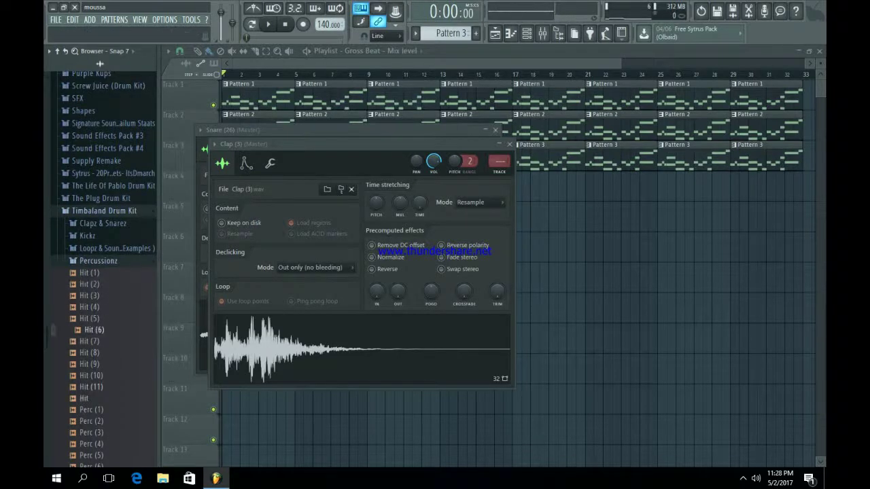
{"action": "left_click", "coordinate": [89, 284]}
{"action": "right_click", "coordinate": [90, 284]}
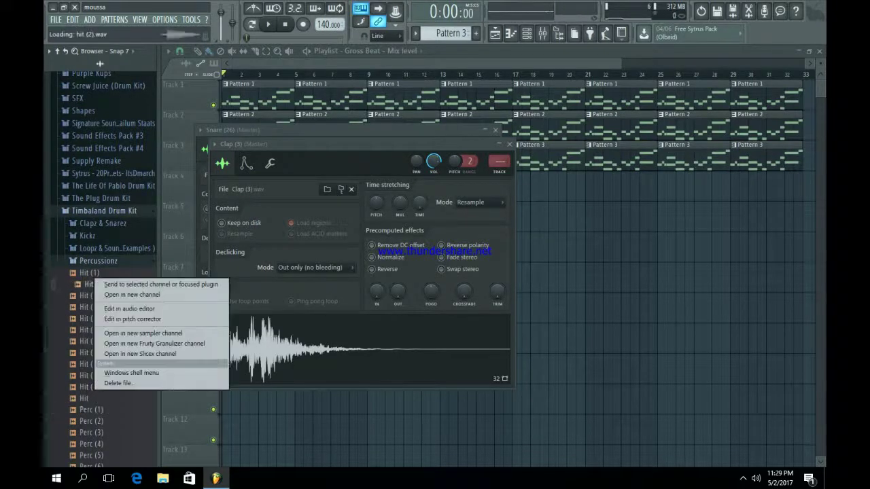
{"action": "left_click", "coordinate": [133, 294]}
Look through the Perc samples of the Timbaland Drum Kit and the subfolders of The Plug Drum Kit
{"action": "scroll", "coordinate": [95, 273], "scroll_direction": "down", "scroll_amount": 10}
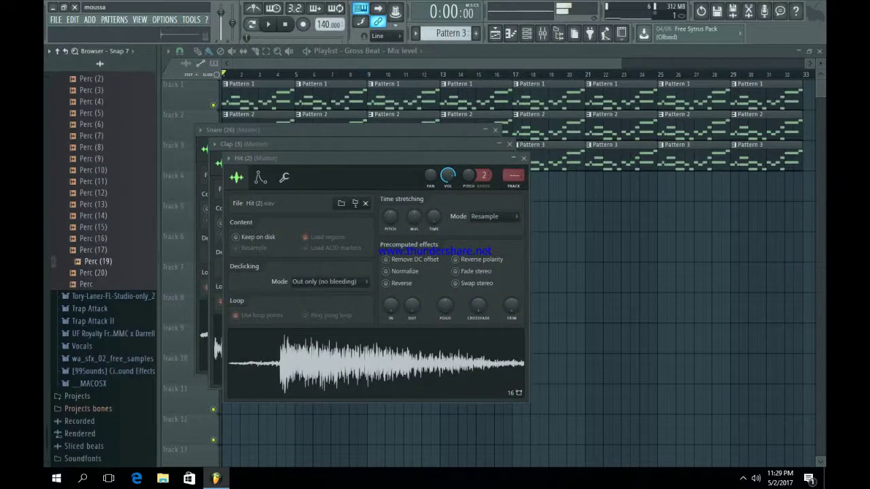
{"action": "scroll", "coordinate": [98, 262], "scroll_direction": "up", "scroll_amount": 10}
{"action": "left_click", "coordinate": [98, 261]}
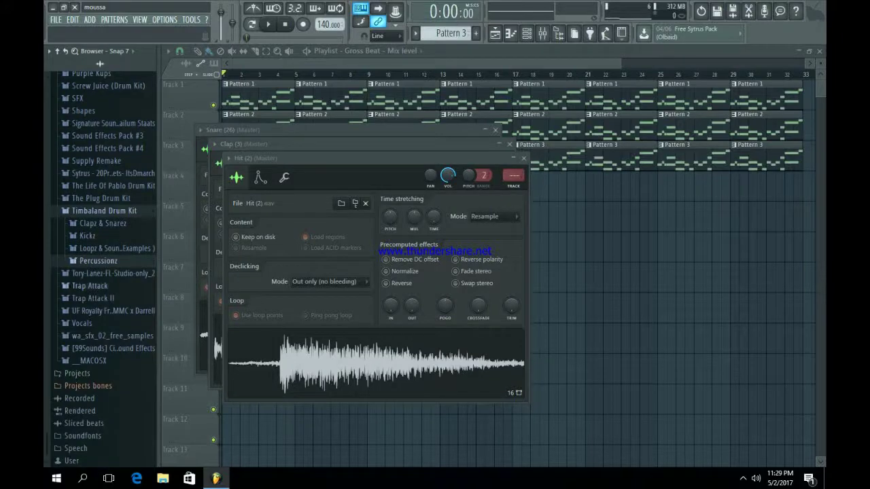
{"action": "scroll", "coordinate": [102, 265], "scroll_direction": "up", "scroll_amount": 2}
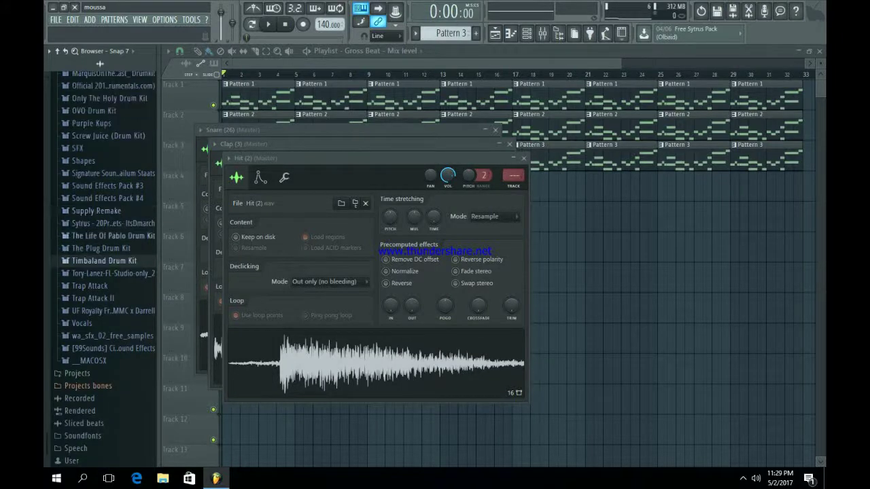
{"action": "left_click", "coordinate": [101, 248]}
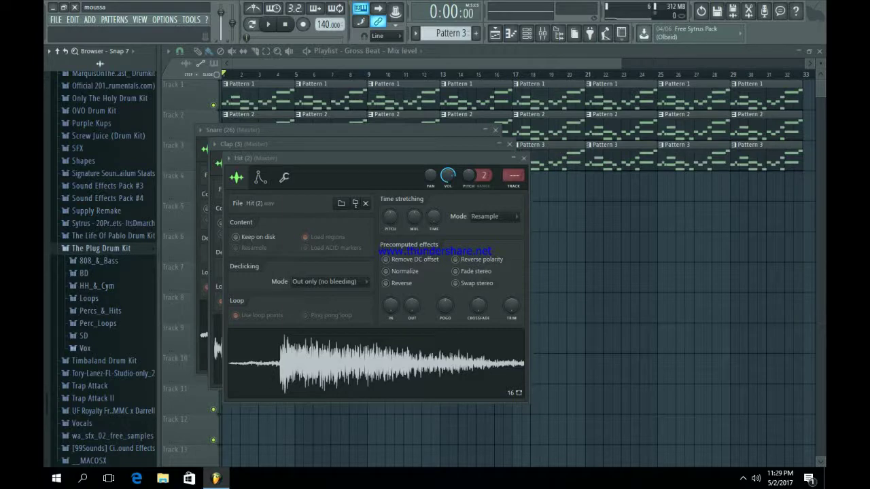
{"action": "scroll", "coordinate": [100, 248], "scroll_direction": "up", "scroll_amount": 5}
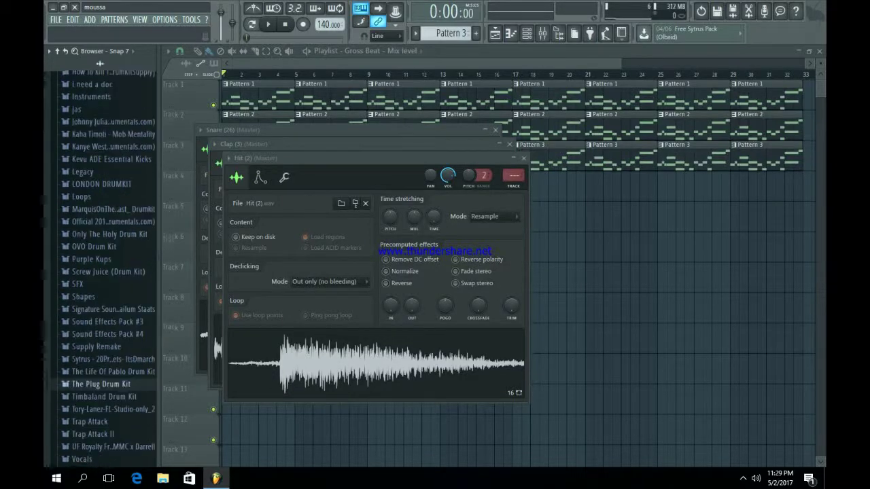
Open the FX (Misc) folder of the OVO Drum Kit and audition FX (Fireworks), OX_DurbanFlickerFX_ and OX_PowerLostFX_
{"action": "left_click", "coordinate": [96, 247]}
{"action": "left_click", "coordinate": [95, 285]}
{"action": "left_click", "coordinate": [101, 314]}
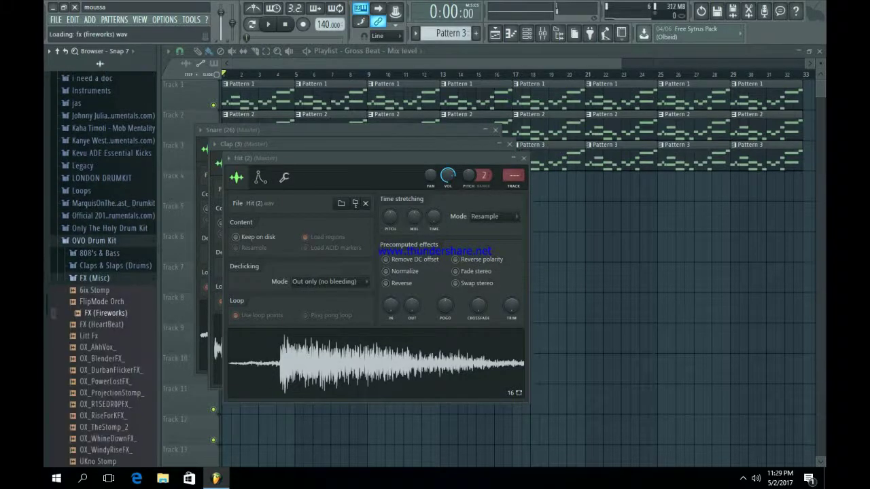
{"action": "scroll", "coordinate": [102, 304], "scroll_direction": "down", "scroll_amount": 4}
{"action": "left_click", "coordinate": [112, 233]}
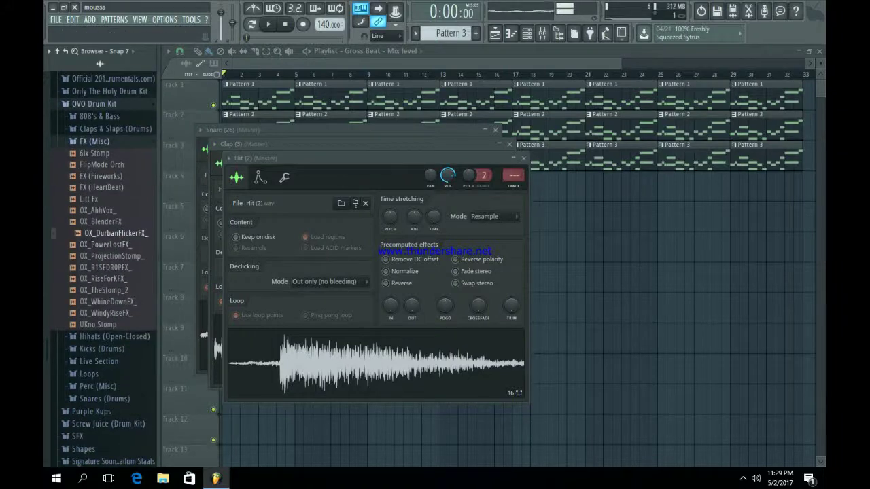
{"action": "left_click", "coordinate": [110, 245]}
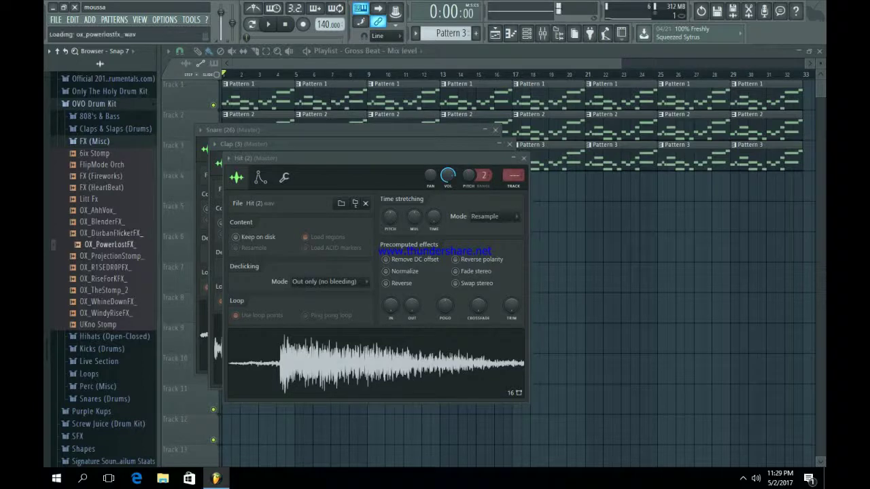
Audition further OVO Drum Kit effects, including OX_BlenderFX_, OX_RiseForKFX_ and the samples down to UKno Stomp
{"action": "key", "text": "Down"}
{"action": "key", "text": "Up"}
{"action": "key", "text": "Up"}
{"action": "key", "text": "Up"}
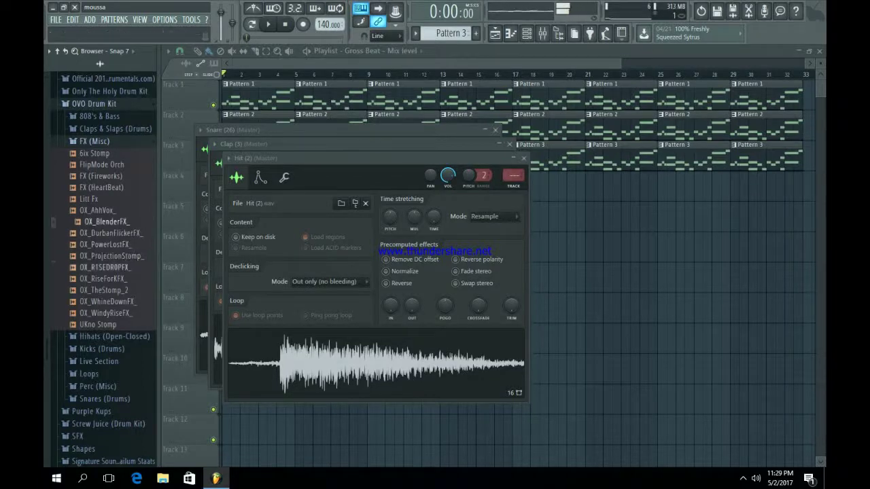
{"action": "left_click", "coordinate": [108, 278]}
{"action": "key", "text": "Down"}
{"action": "key", "text": "Down"}
{"action": "key", "text": "Down"}
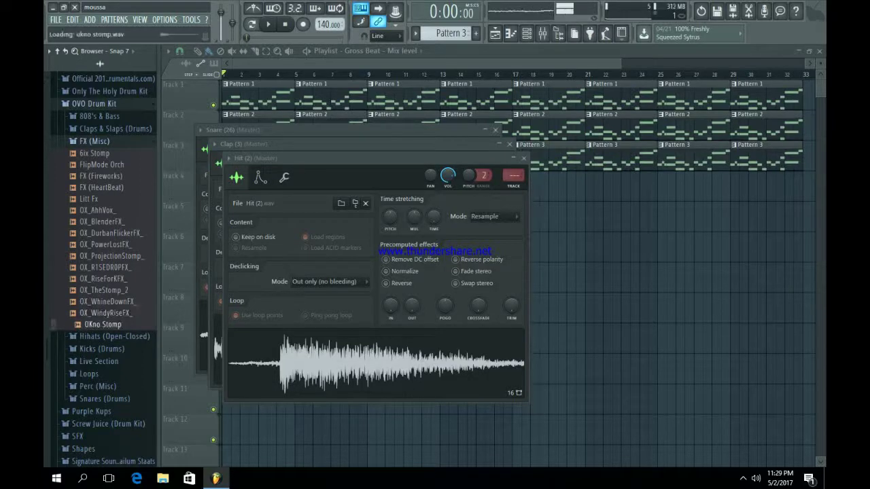
Open OX_WindyRiseFX_ in a new channel and look briefly into the Kicks (Drums) folder of the OVO Drum Kit
{"action": "right_click", "coordinate": [120, 309]}
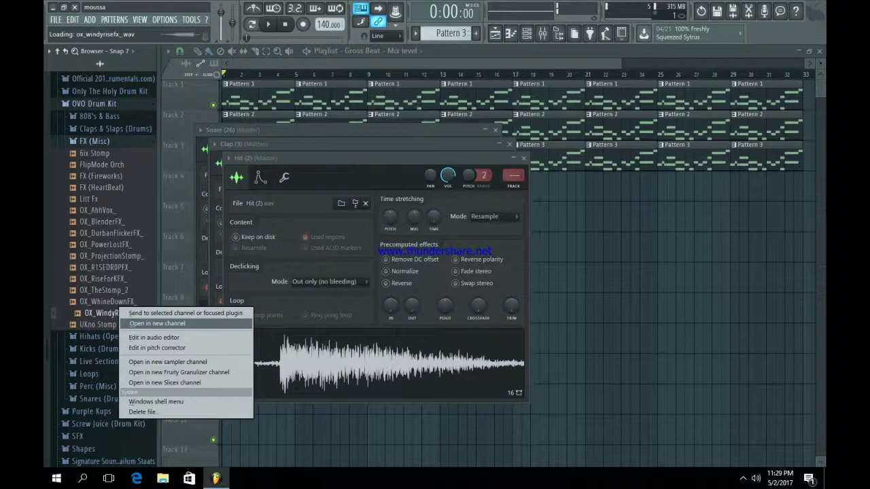
{"action": "left_click", "coordinate": [157, 324]}
{"action": "left_click", "coordinate": [95, 141]}
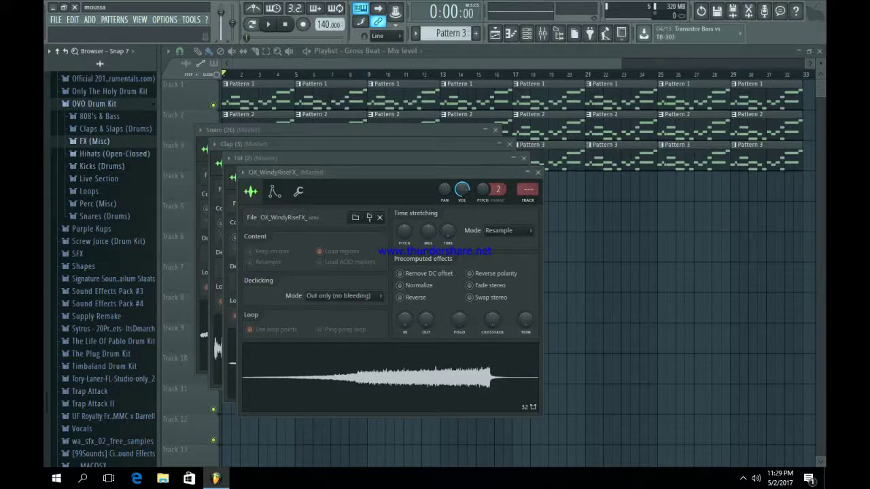
{"action": "left_click", "coordinate": [102, 165]}
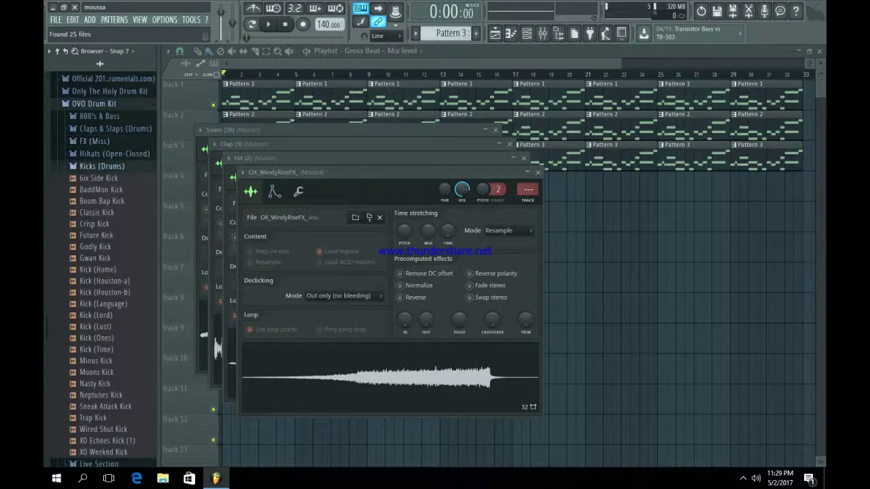
{"action": "left_click", "coordinate": [102, 166]}
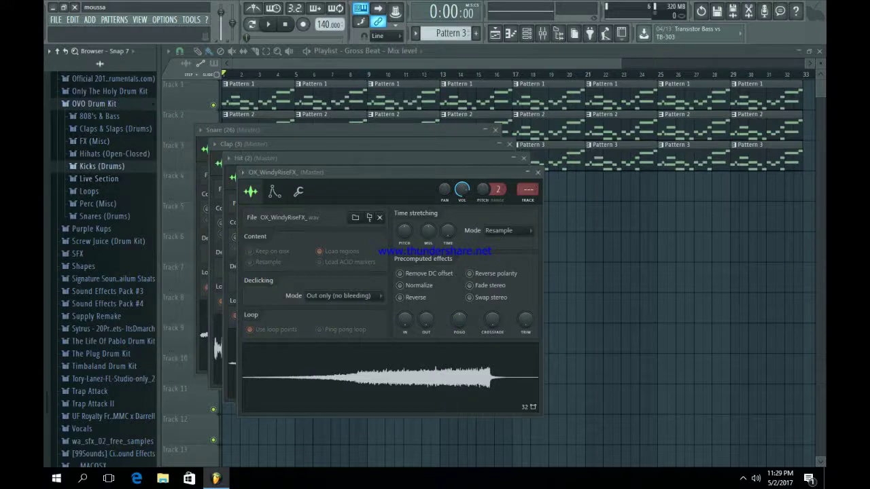
Close the sampler windows of OX_WindyRiseFX_, Hit (2), Clap (3) and Snare (26)
{"action": "left_click", "coordinate": [538, 173]}
{"action": "left_click", "coordinate": [523, 159]}
{"action": "left_click", "coordinate": [509, 145]}
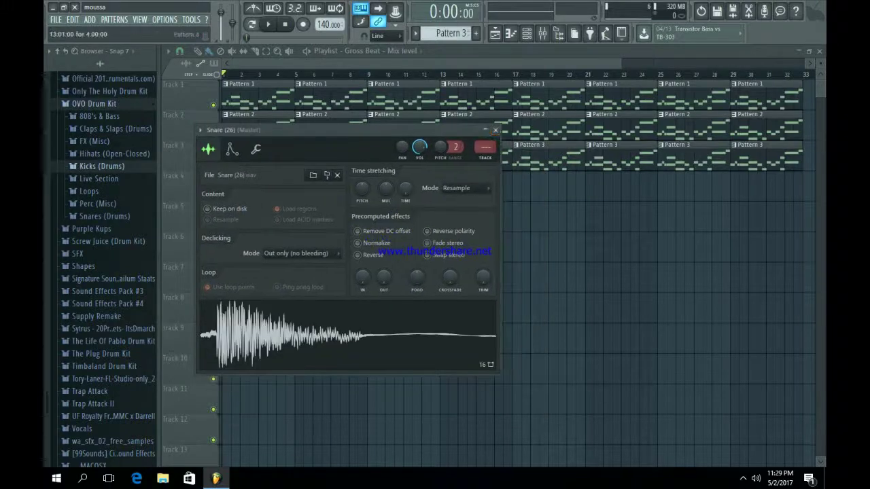
{"action": "left_click", "coordinate": [495, 130]}
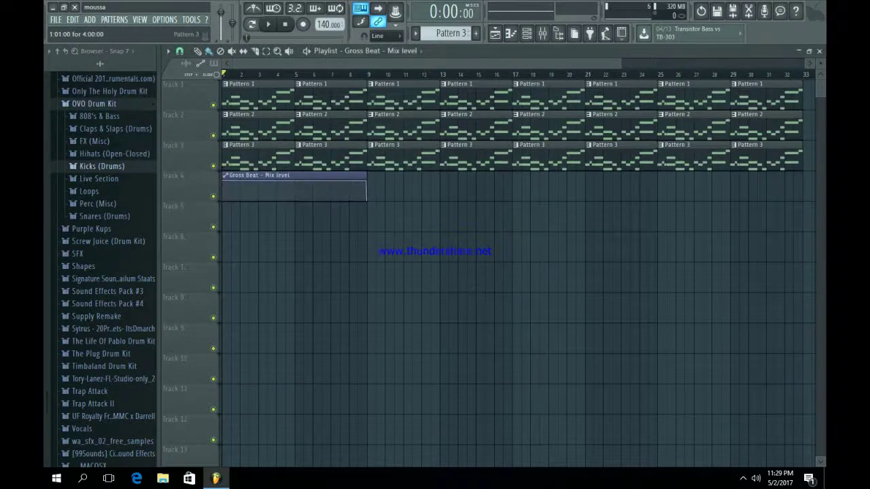
Audition the OVO Drum Kit's FX (Misc) samples again from FX (Fireworks) to OX_WhineDownFX_ and collapse the folder
{"action": "left_click", "coordinate": [95, 142]}
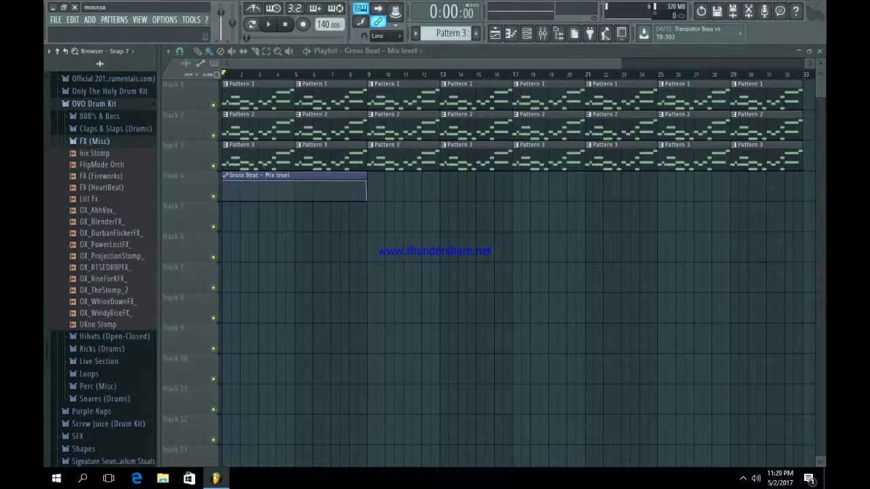
{"action": "left_click", "coordinate": [106, 165]}
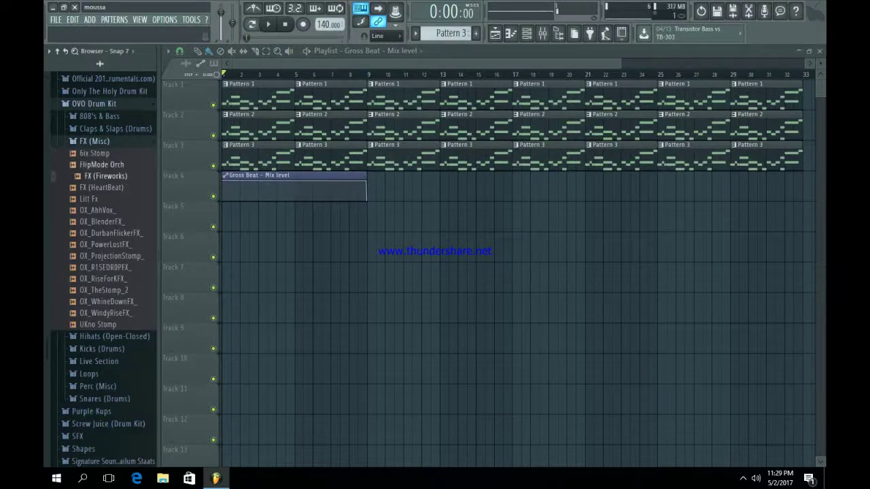
{"action": "key", "text": "Down"}
{"action": "key", "text": "Down"}
{"action": "key", "text": "Down"}
{"action": "key", "text": "Down"}
{"action": "key", "text": "Down"}
{"action": "key", "text": "Down"}
{"action": "key", "text": "Down"}
{"action": "key", "text": "Down"}
{"action": "key", "text": "Down"}
{"action": "key", "text": "Down"}
{"action": "key", "text": "Down"}
{"action": "key", "text": "Down"}
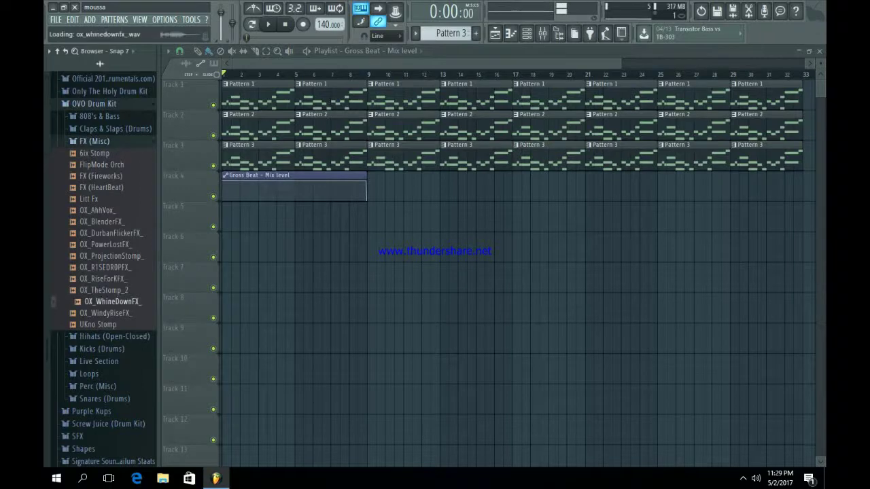
{"action": "key", "text": "Left"}
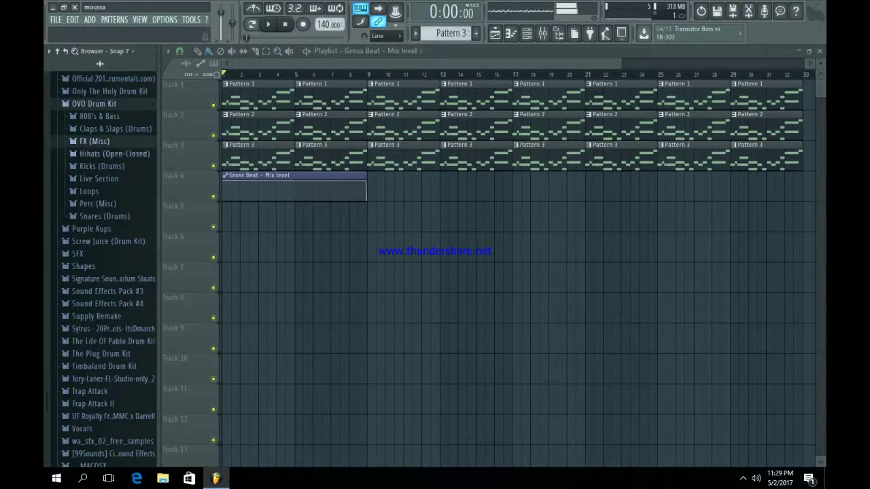
Audition hats in the OVO Drum Kit's Hihats (Open-Closed) folder, including You&6 Hat 2, You&6 Hat and Worst Behavior Hat
{"action": "left_click", "coordinate": [114, 154]}
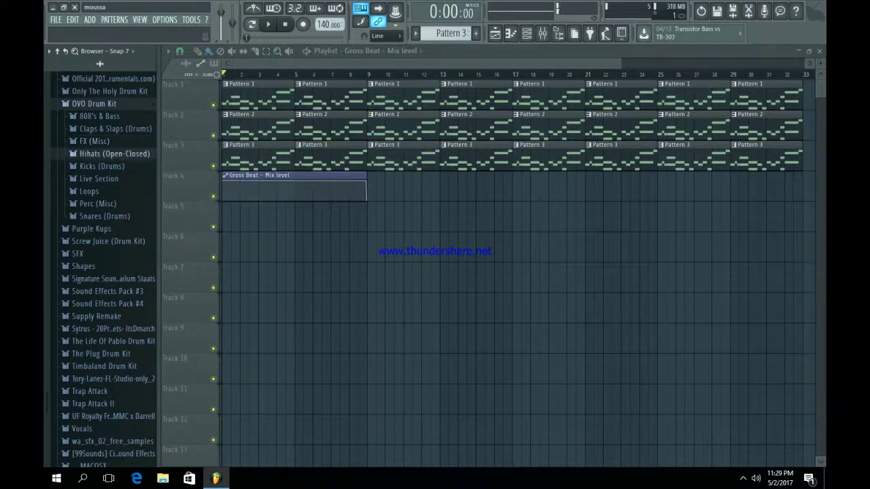
{"action": "left_click", "coordinate": [104, 200]}
{"action": "left_click", "coordinate": [106, 177]}
{"action": "left_click", "coordinate": [98, 292]}
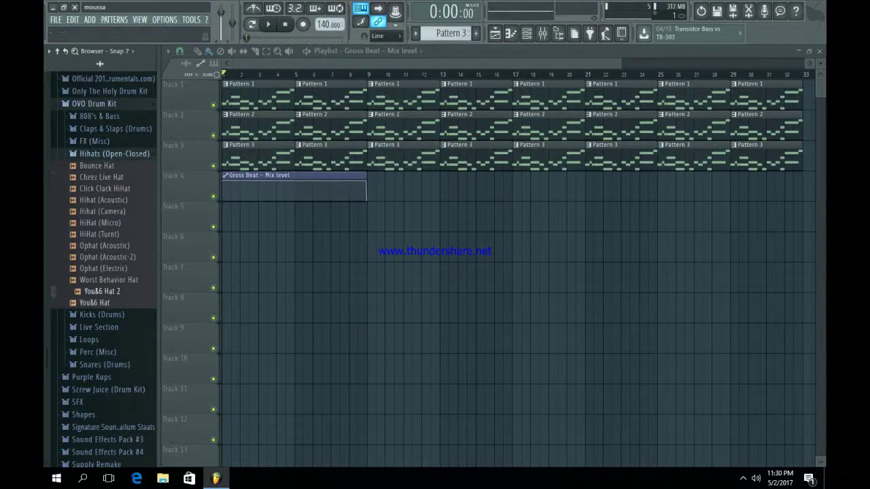
{"action": "left_click", "coordinate": [95, 303]}
{"action": "left_click", "coordinate": [109, 280]}
{"action": "key", "text": "Left"}
{"action": "key", "text": "Left"}
{"action": "key", "text": "Left"}
{"action": "key", "text": "Left"}
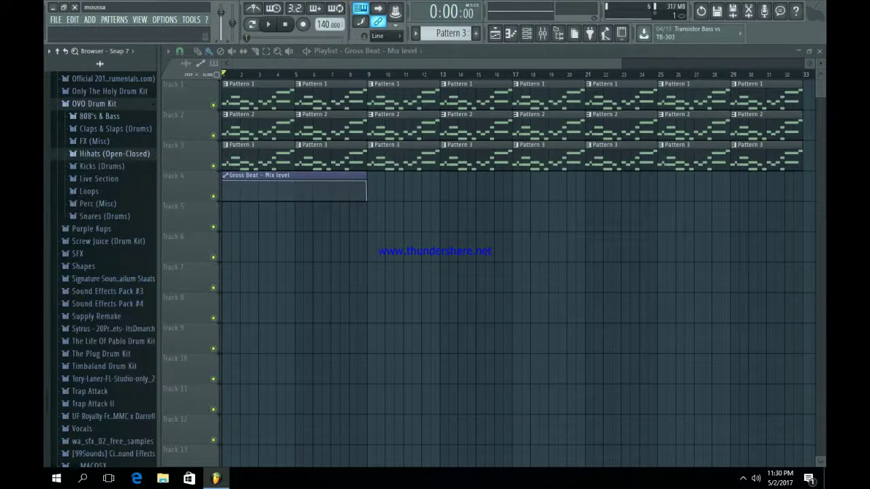
Open the OTH_Percs folder of the Only The Holy Drum Kit and audition its samples, including OTH_KingCrashPerc_2, OTH_MountPerc_ and OTH_RattleHiHat_
{"action": "key", "text": "Up"}
{"action": "key", "text": "Right"}
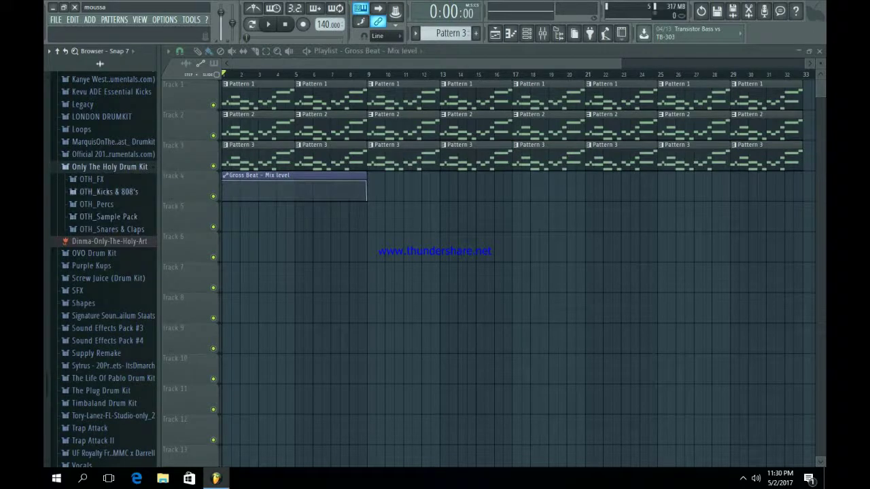
{"action": "left_click", "coordinate": [96, 205]}
{"action": "left_click", "coordinate": [105, 228]}
{"action": "left_click", "coordinate": [112, 320]}
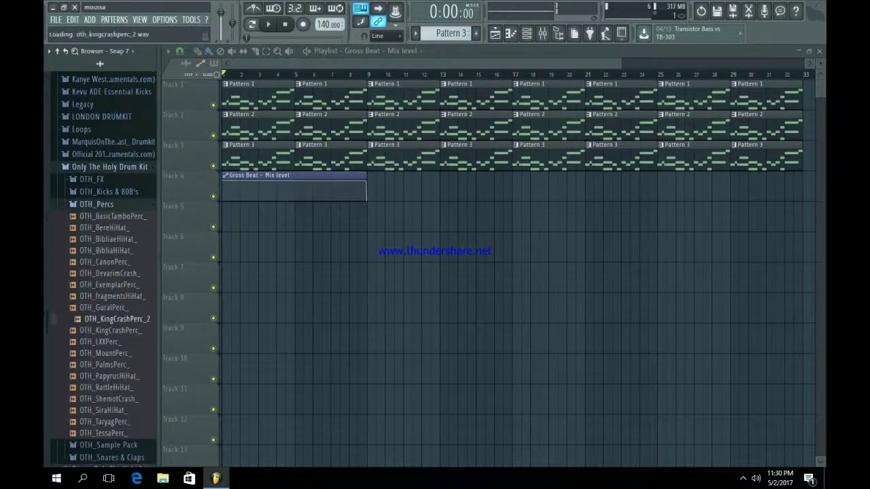
{"action": "left_click", "coordinate": [114, 331]}
{"action": "key", "text": "Down"}
{"action": "key", "text": "Down"}
{"action": "key", "text": "Down"}
{"action": "key", "text": "Down"}
{"action": "key", "text": "Down"}
{"action": "key", "text": "Down"}
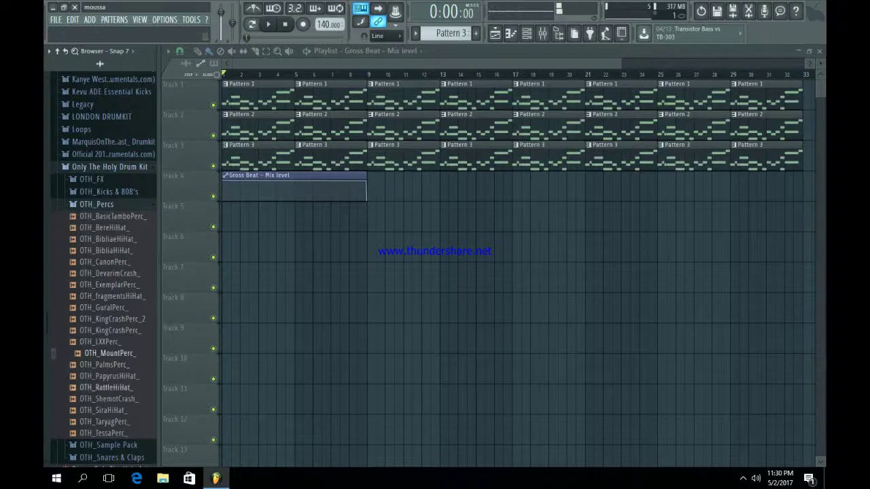
{"action": "left_click", "coordinate": [112, 388]}
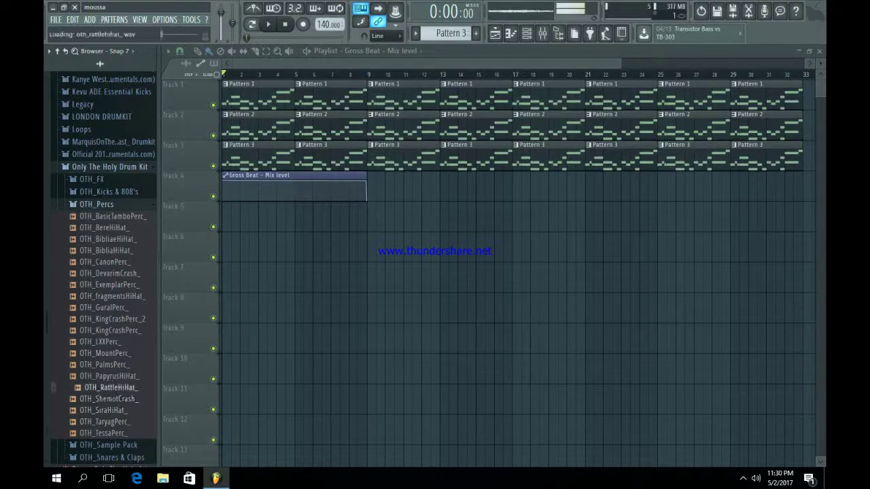
Open OTH_ShemotCrash_ in a new channel, close its sampler window and collapse the browser folders
{"action": "left_click", "coordinate": [114, 399]}
{"action": "right_click", "coordinate": [114, 398]}
{"action": "left_click", "coordinate": [152, 363]}
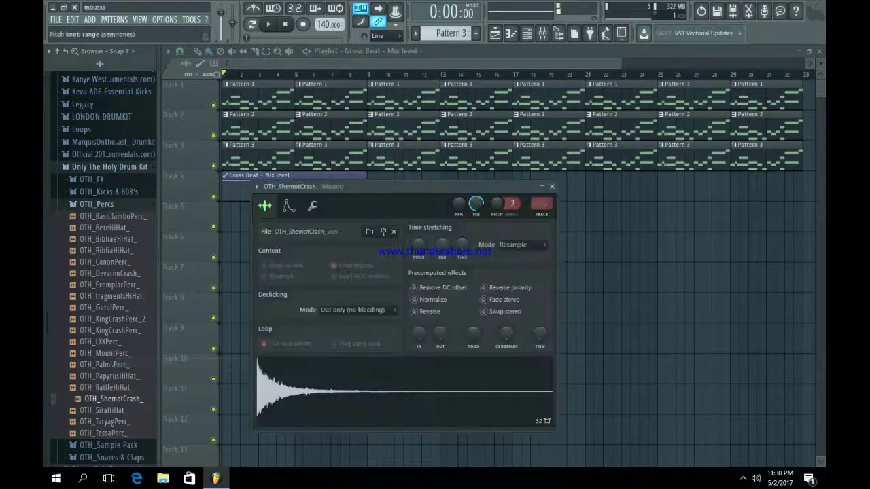
{"action": "left_click", "coordinate": [552, 187]}
{"action": "left_click", "coordinate": [65, 51]}
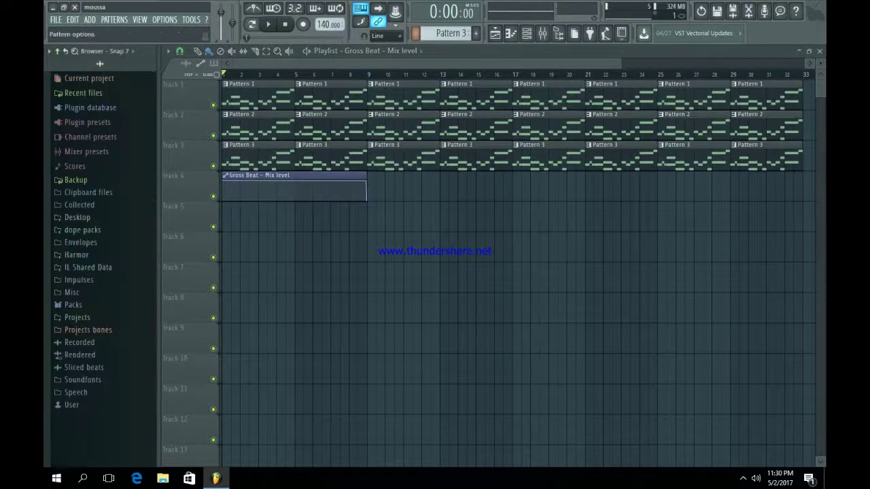
Show the Channel rack, switch to Pattern 4 in pattern mode, and place Kick (23) on step 1 and Snare (26) on step 9
{"action": "left_click", "coordinate": [526, 32]}
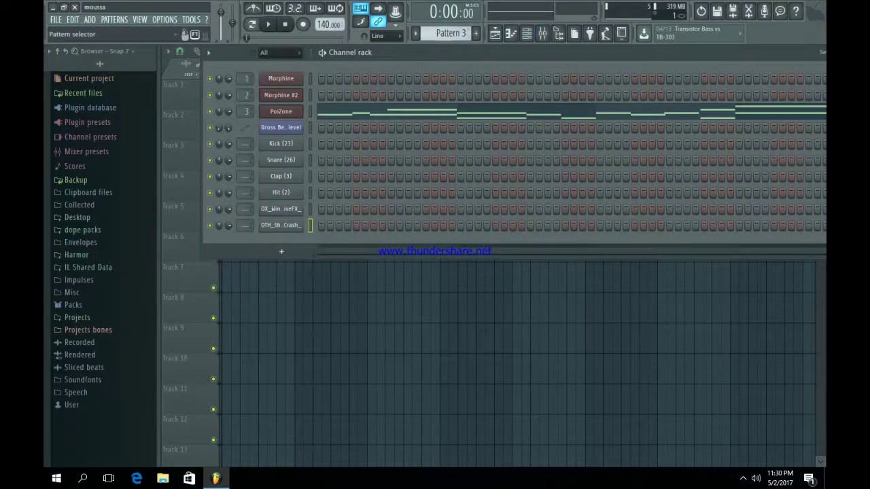
{"action": "scroll", "coordinate": [451, 34], "scroll_direction": "down", "scroll_amount": 1}
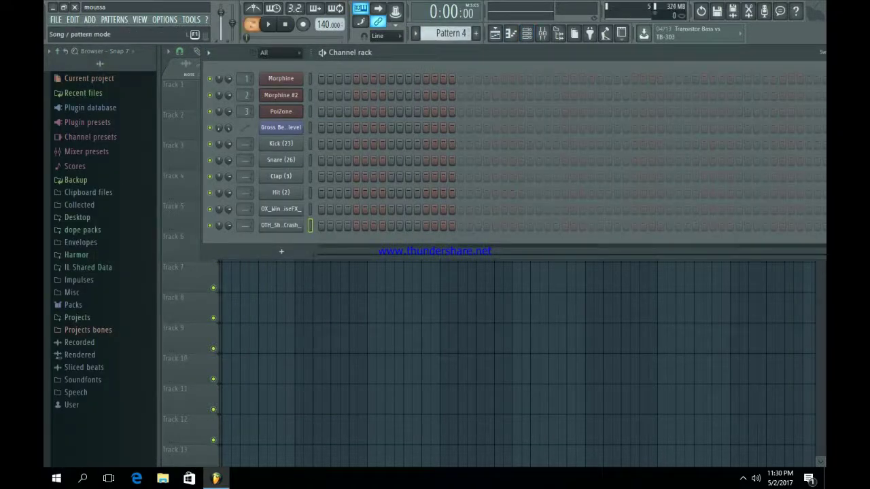
{"action": "key", "text": "space"}
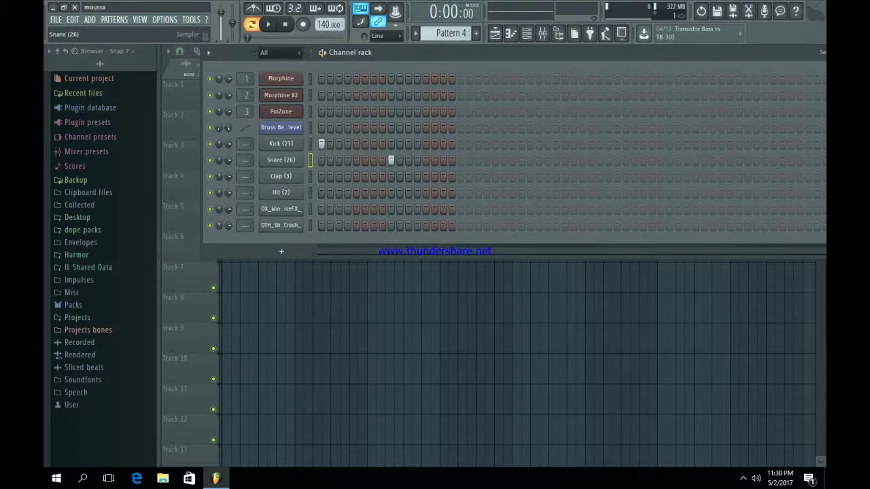
Play Pattern 4, add a Snare (26) hit on step 15 and audition the Kick (23) channel
{"action": "left_click", "coordinate": [281, 160]}
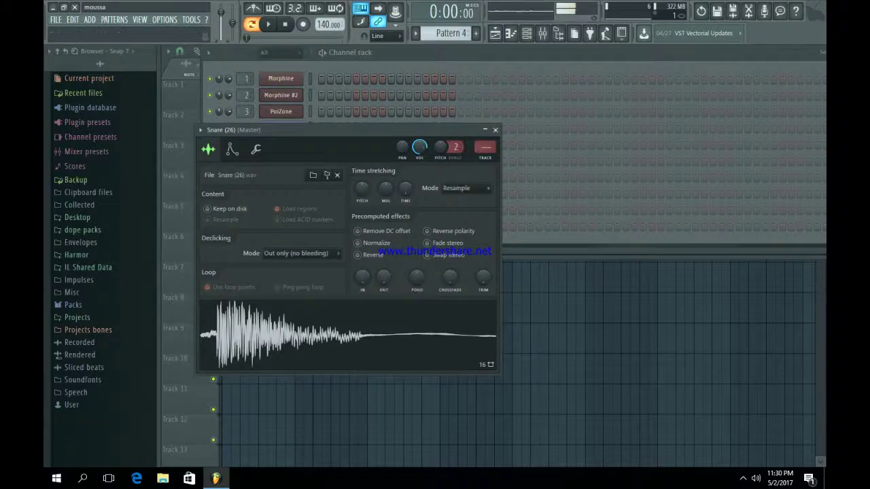
{"action": "left_click", "coordinate": [495, 130]}
{"action": "key", "text": "space"}
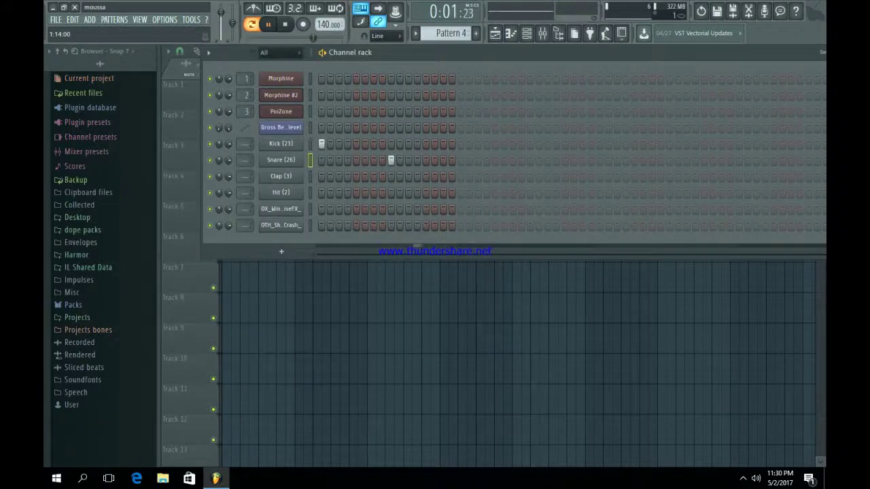
{"action": "left_click", "coordinate": [443, 160]}
{"action": "left_click", "coordinate": [310, 143]}
{"action": "key", "text": "v"}
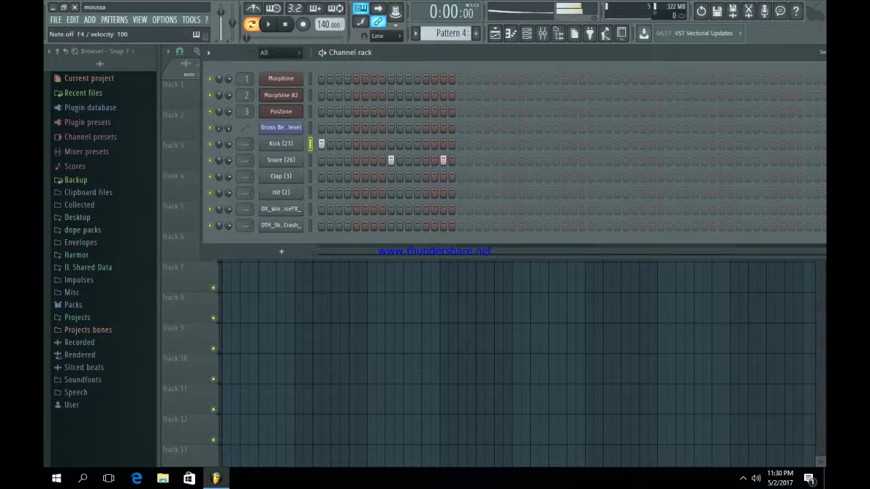
Browse to the OVO Drum Kit's Kicks (Drums) folder and audition its kicks, including Gwan Kick, Kick (Lord) and Nasty Kick
{"action": "left_click", "coordinate": [73, 306]}
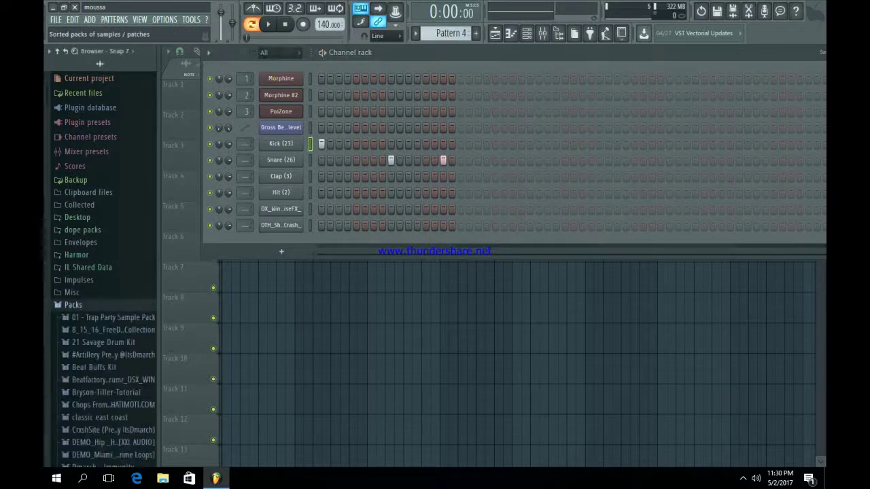
{"action": "scroll", "coordinate": [75, 304], "scroll_direction": "down", "scroll_amount": 15}
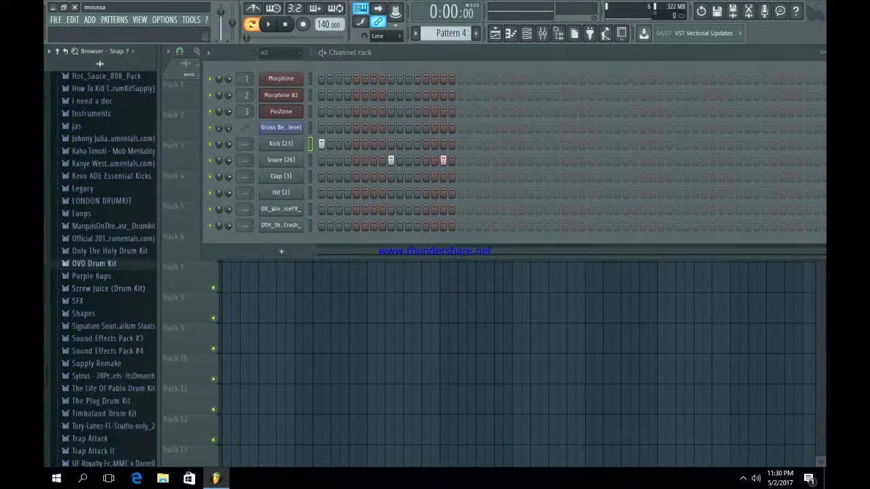
{"action": "left_click", "coordinate": [93, 263]}
{"action": "left_click", "coordinate": [102, 258]}
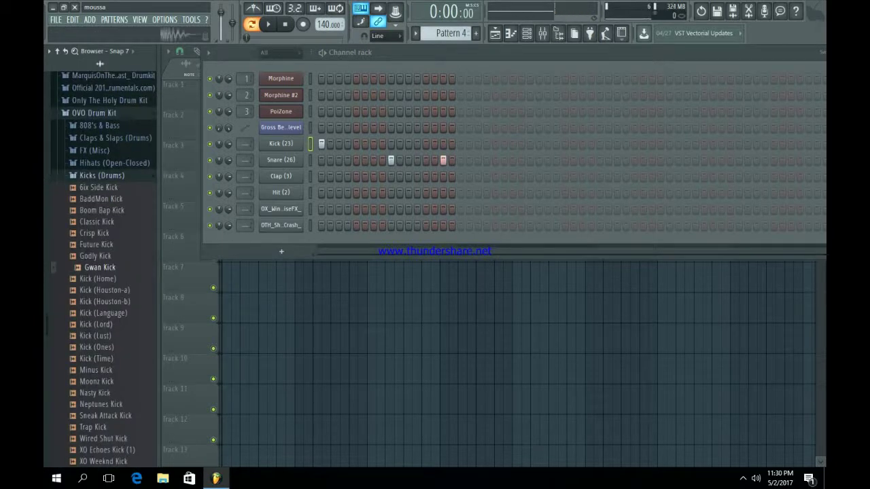
{"action": "left_click", "coordinate": [100, 255]}
{"action": "key", "text": "Down"}
{"action": "key", "text": "Down"}
{"action": "key", "text": "Down"}
{"action": "key", "text": "Down"}
{"action": "key", "text": "Down"}
{"action": "key", "text": "Down"}
{"action": "key", "text": "Down"}
{"action": "key", "text": "Down"}
{"action": "key", "text": "Down"}
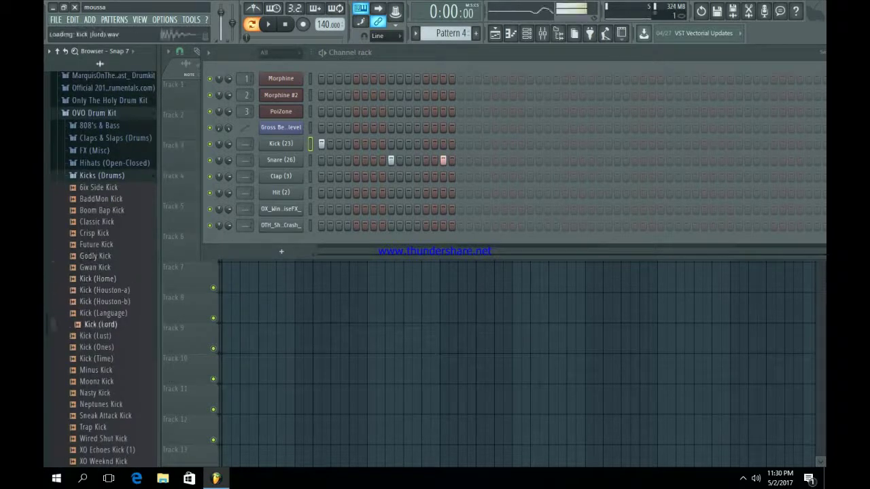
{"action": "key", "text": "Down"}
{"action": "key", "text": "Down"}
{"action": "key", "text": "Down"}
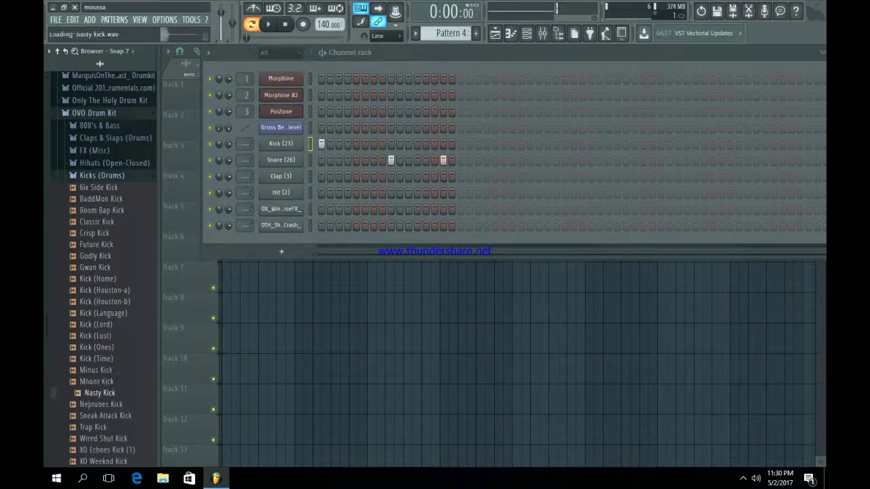
Replace the Kick (23) sample with Nasty Kick, play back Pattern 4 and open the kick's channel settings
{"action": "left_click_drag", "start_coordinate": [100, 393], "coordinate": [281, 143]}
{"action": "key", "text": "space"}
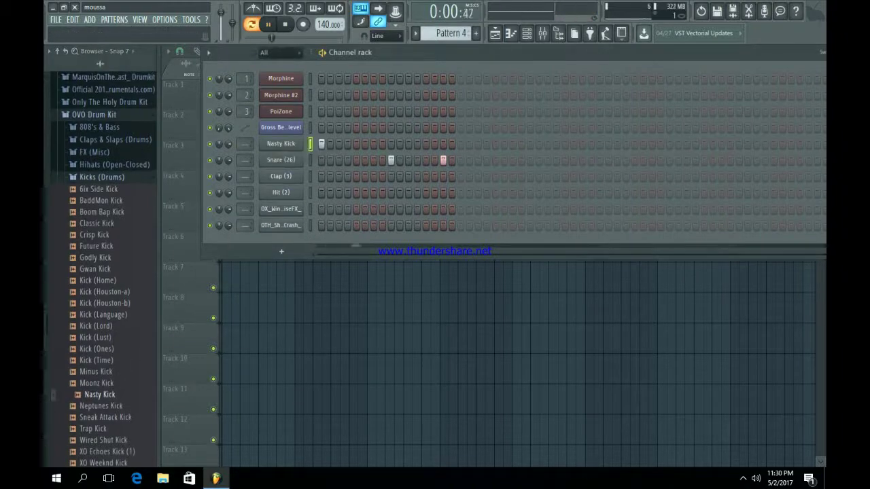
{"action": "left_click", "coordinate": [280, 143]}
{"action": "key", "text": "space"}
Check the Nasty Kick's envelope and sample settings, close its window and play Pattern 4 again
{"action": "left_click", "coordinate": [218, 136]}
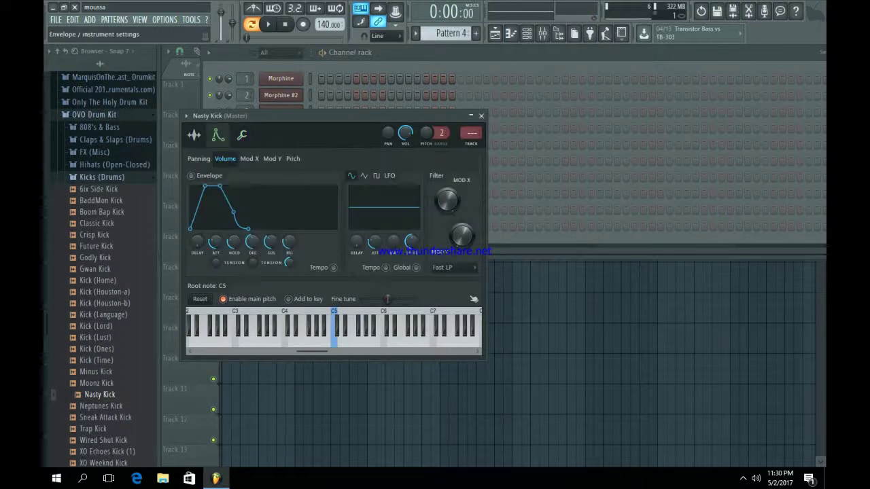
{"action": "left_click", "coordinate": [194, 136]}
{"action": "key", "text": "space"}
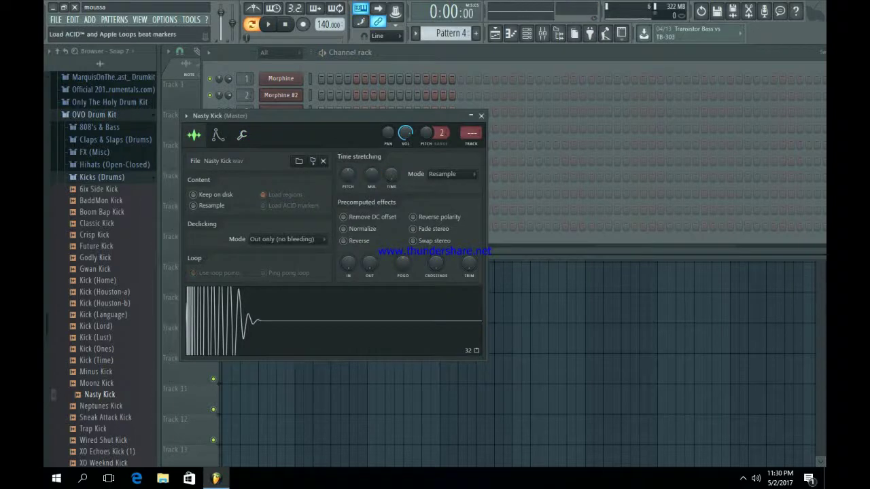
{"action": "left_click", "coordinate": [481, 116]}
{"action": "key", "text": "space"}
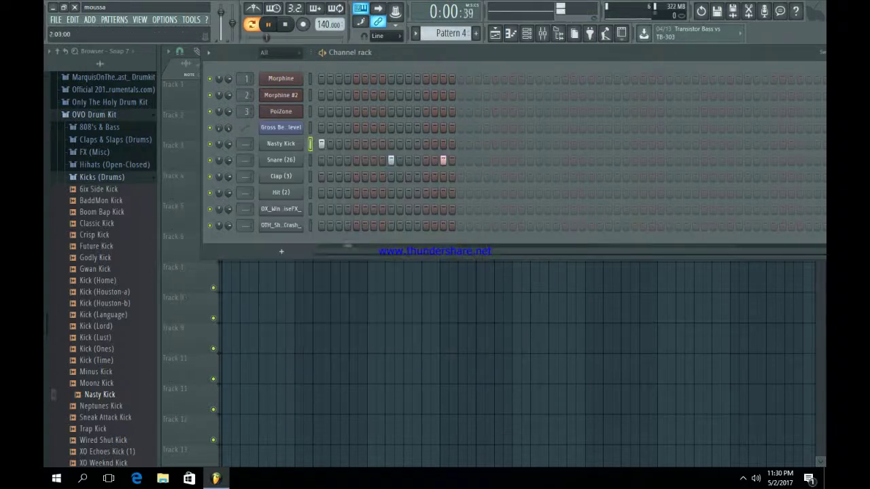
{"action": "scroll", "coordinate": [102, 246], "scroll_direction": "up", "scroll_amount": 2}
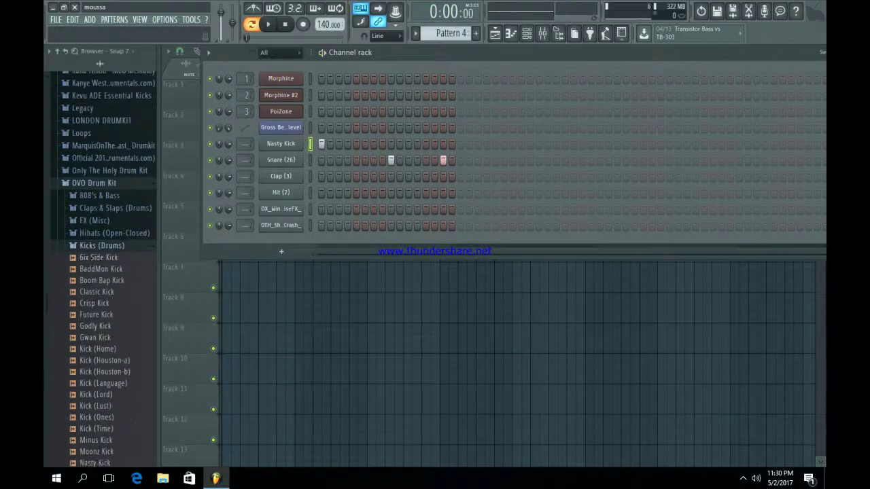
Browse to the OVO Drum Kit's Snares (Drums) folder, replace the Snare (26) sample with SN (Language) and play Pattern 4
{"action": "left_click", "coordinate": [102, 246]}
{"action": "left_click", "coordinate": [105, 296]}
{"action": "left_click", "coordinate": [102, 351]}
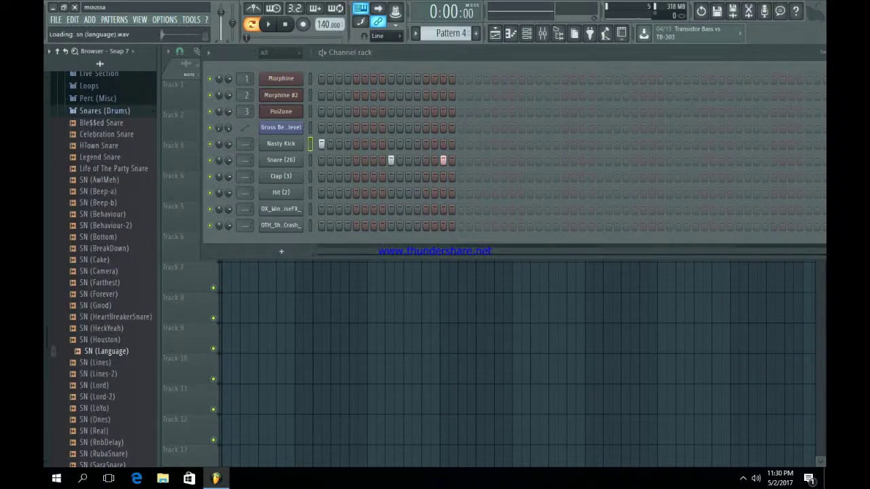
{"action": "left_click_drag", "start_coordinate": [106, 351], "coordinate": [281, 160]}
{"action": "key", "text": "space"}
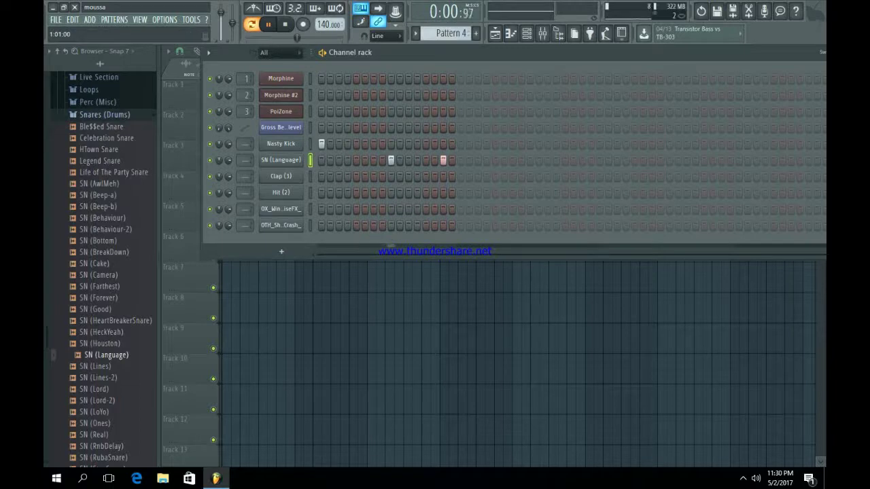
Check the mixer, return to the channel rack and play back Pattern 4 with the SN (Language) snare
{"action": "left_click", "coordinate": [543, 33]}
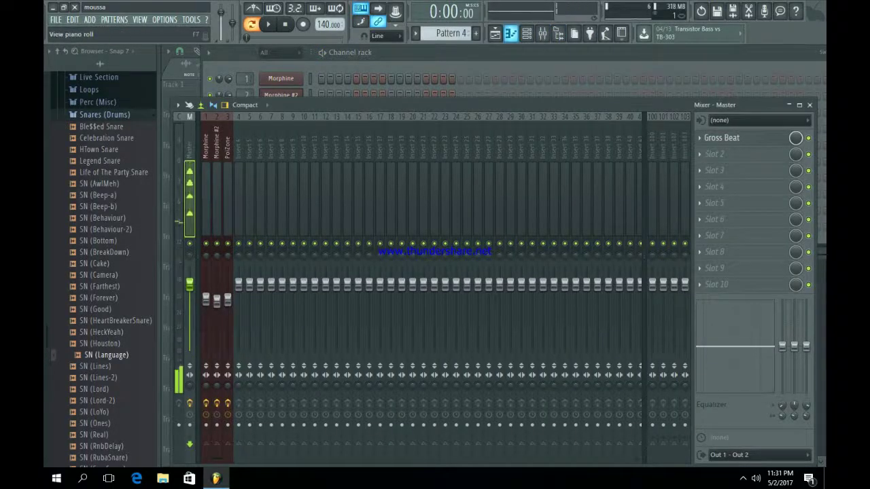
{"action": "left_click", "coordinate": [526, 33]}
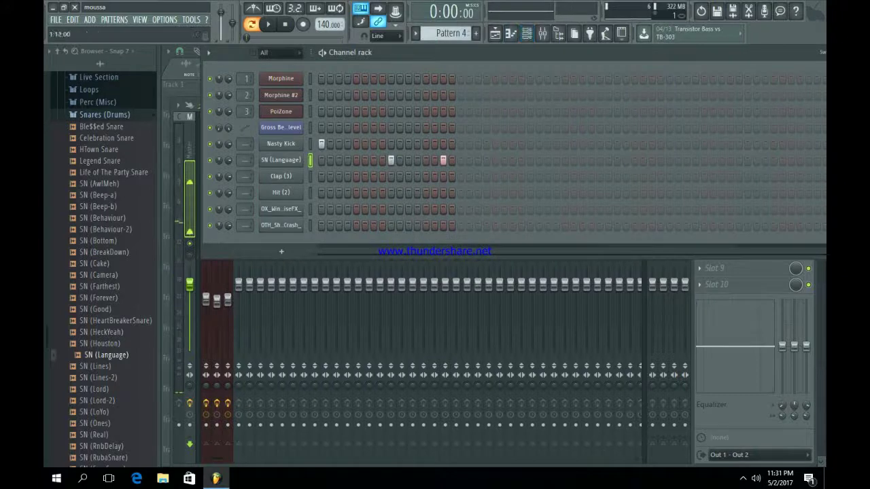
{"action": "key", "text": "space"}
{"action": "key", "text": "space"}
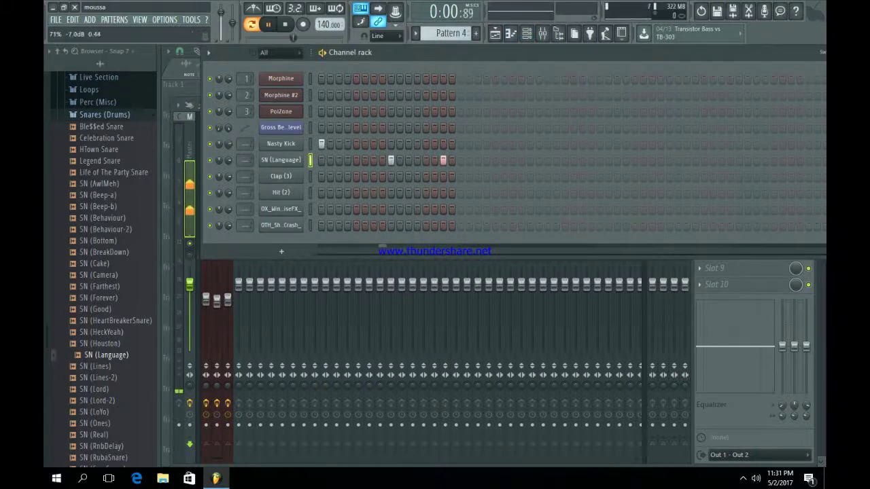
{"action": "key", "text": "space"}
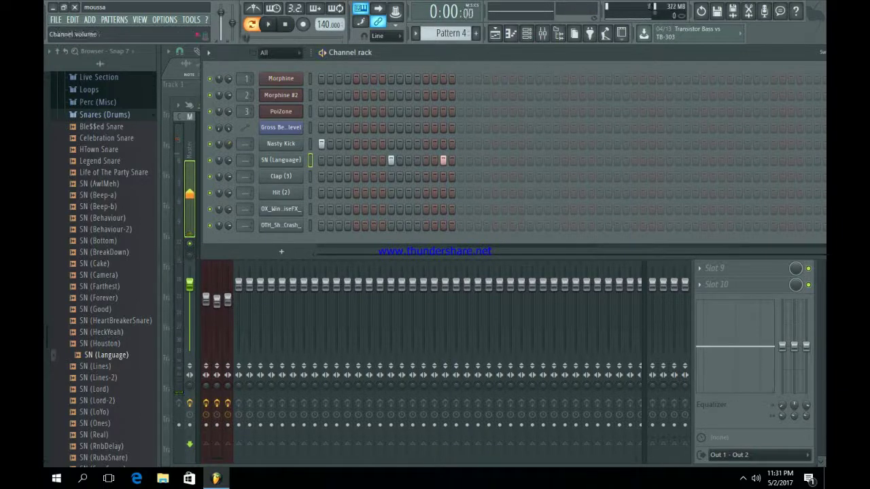
Try an extra SN (Language) hit on step 12 during playback of Pattern 4 and remove it again
{"action": "key", "text": "space"}
{"action": "key", "text": "space"}
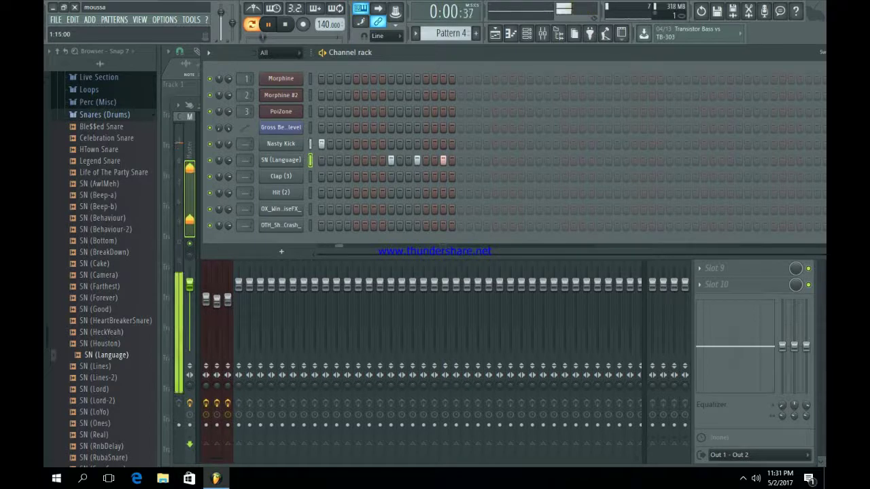
{"action": "key", "text": "space"}
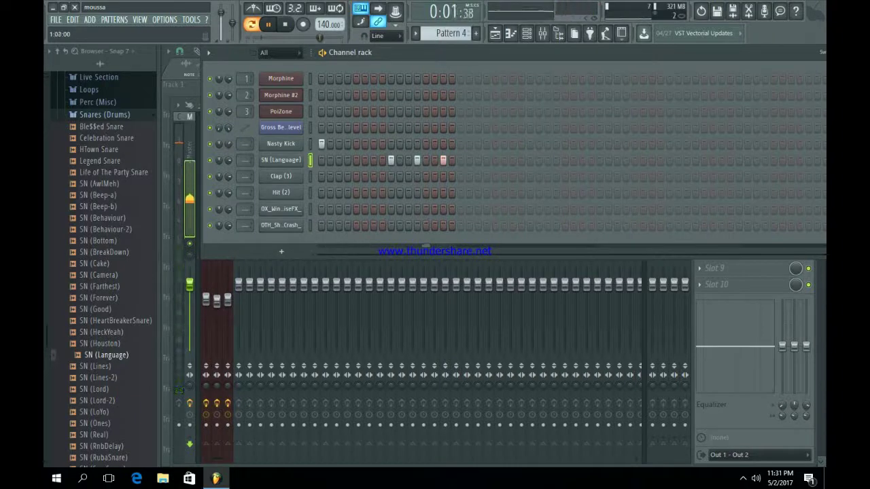
{"action": "key", "text": "space"}
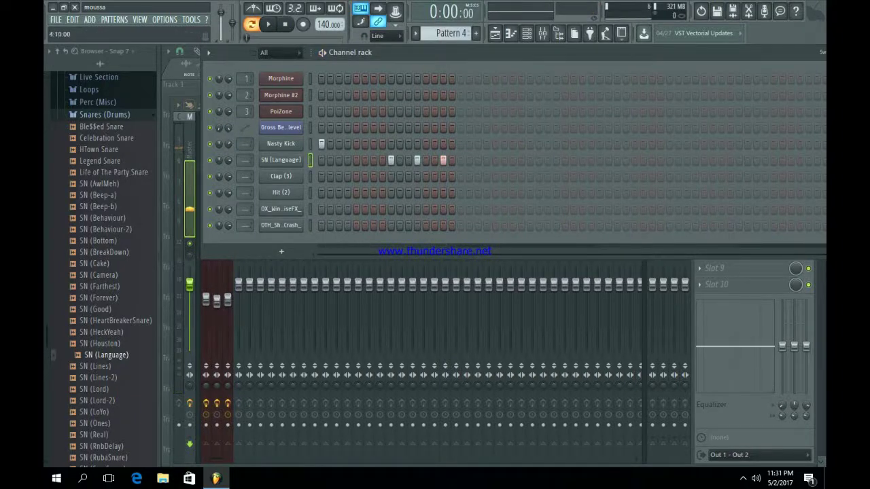
{"action": "left_click", "coordinate": [574, 33]}
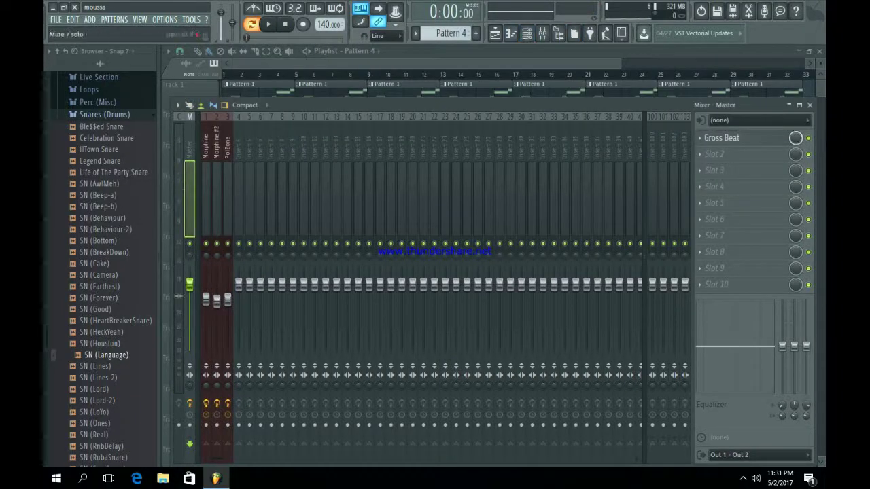
{"action": "key", "text": "space"}
{"action": "left_click", "coordinate": [573, 33]}
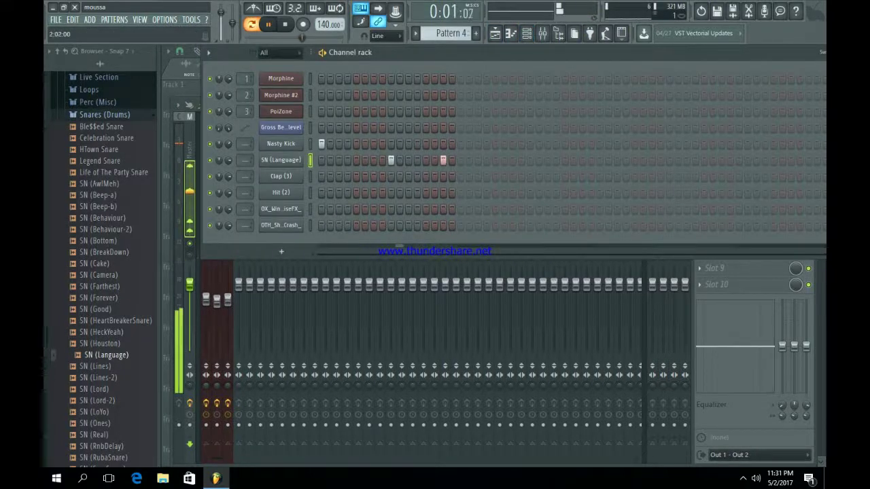
Extend Pattern 4 with SN (Language) hits on steps 19, 25, 41, 47, 51 and 57 and Nasty Kick hits on steps 33 and 35
{"action": "left_click", "coordinate": [478, 161]}
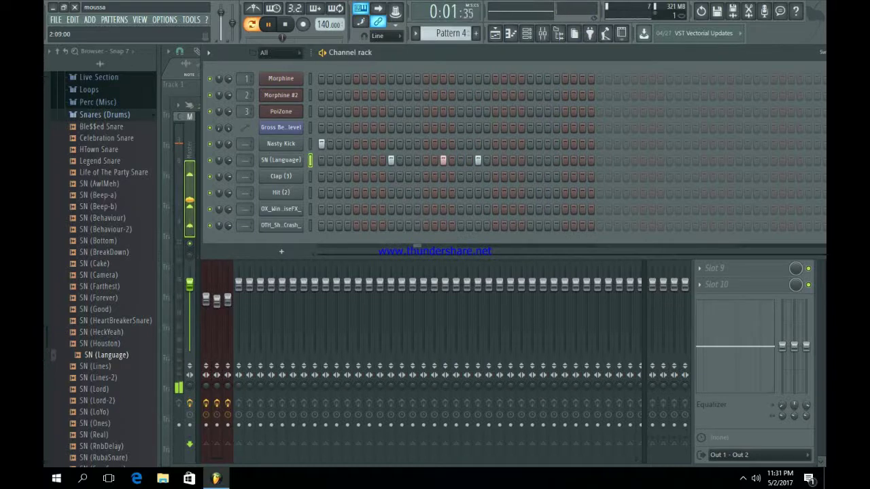
{"action": "left_click", "coordinate": [530, 160]}
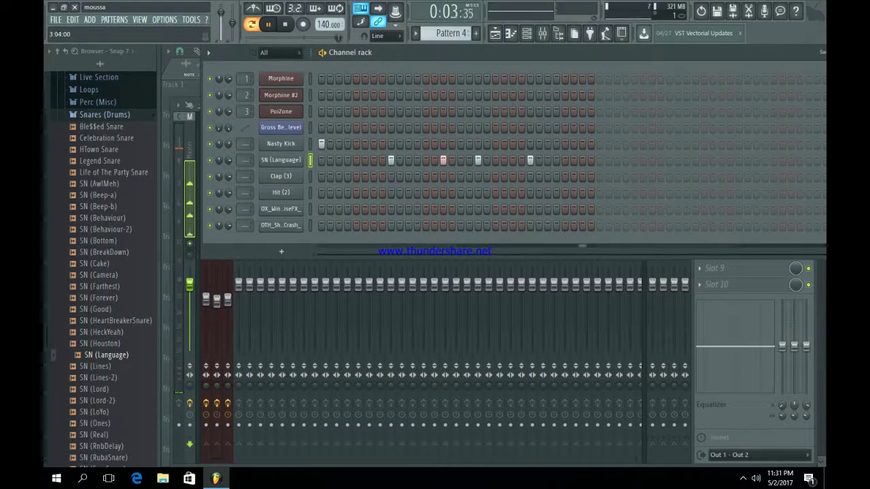
{"action": "left_click", "coordinate": [600, 143]}
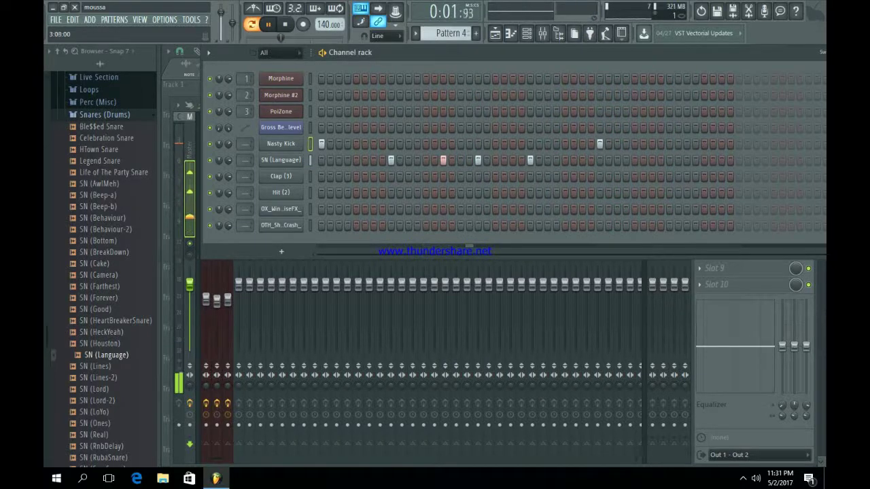
{"action": "left_click", "coordinate": [617, 143]}
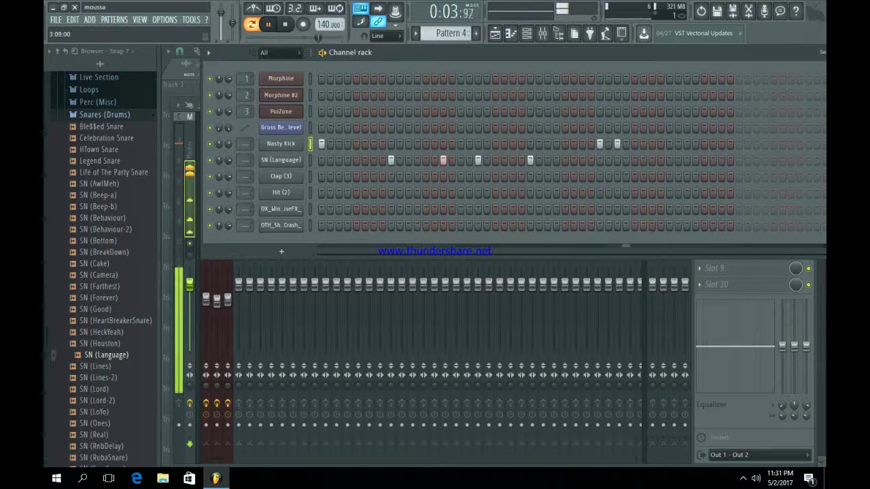
{"action": "left_click", "coordinate": [670, 160]}
{"action": "key", "text": "space"}
{"action": "left_click", "coordinate": [722, 160]}
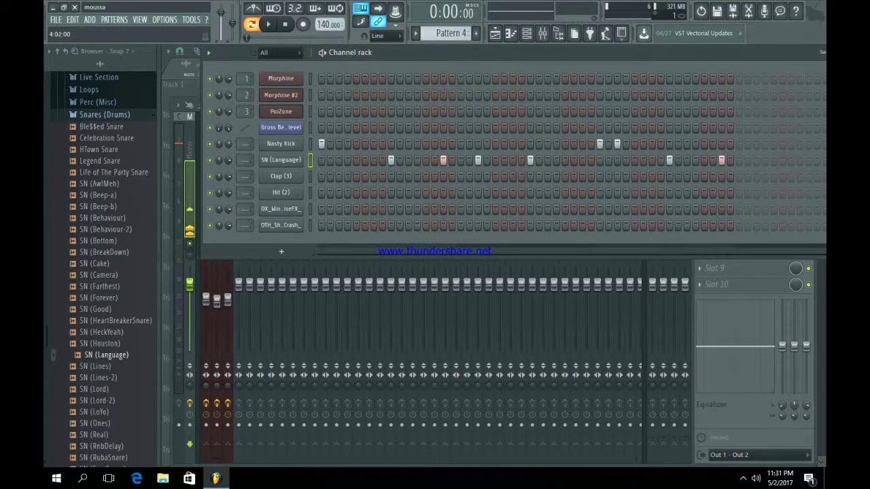
{"action": "left_click", "coordinate": [756, 160]}
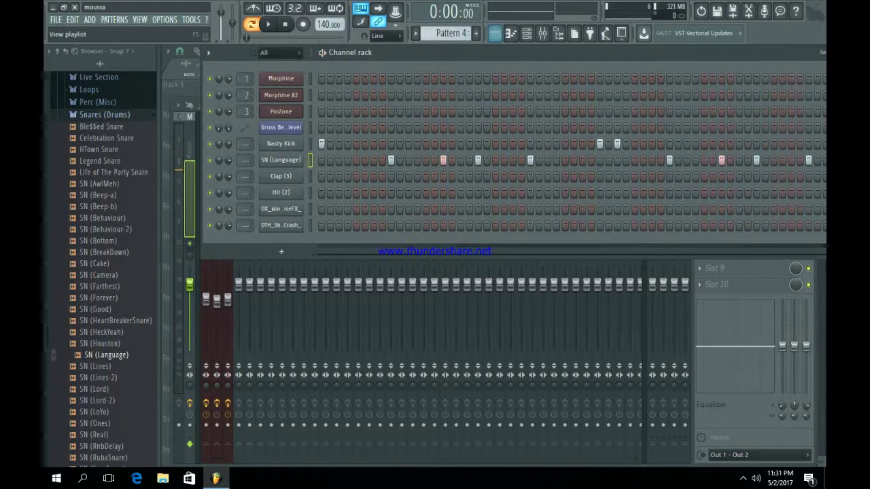
Place four consecutive Pattern 4 clips on playlist Track 4, running from bar 17 to bar 33
{"action": "left_click", "coordinate": [496, 33]}
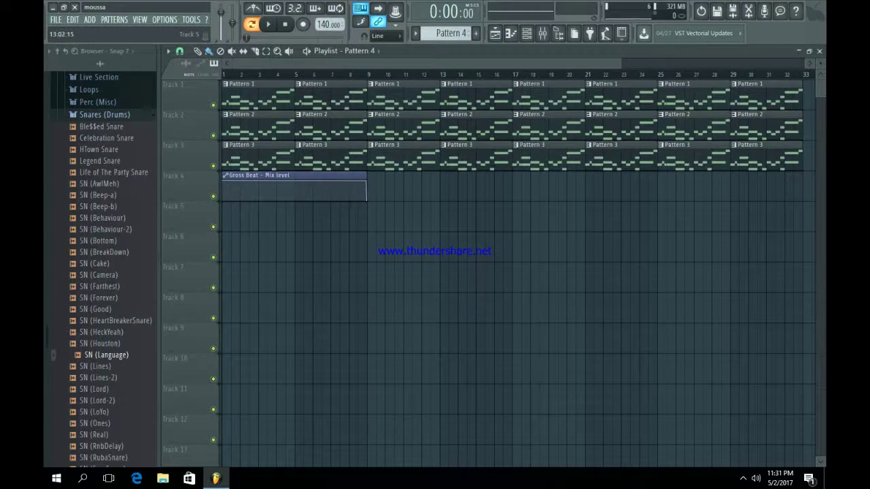
{"action": "left_click", "coordinate": [449, 214]}
{"action": "left_click_drag", "start_coordinate": [620, 64], "coordinate": [467, 63]}
{"action": "left_click_drag", "start_coordinate": [296, 207], "coordinate": [513, 176]}
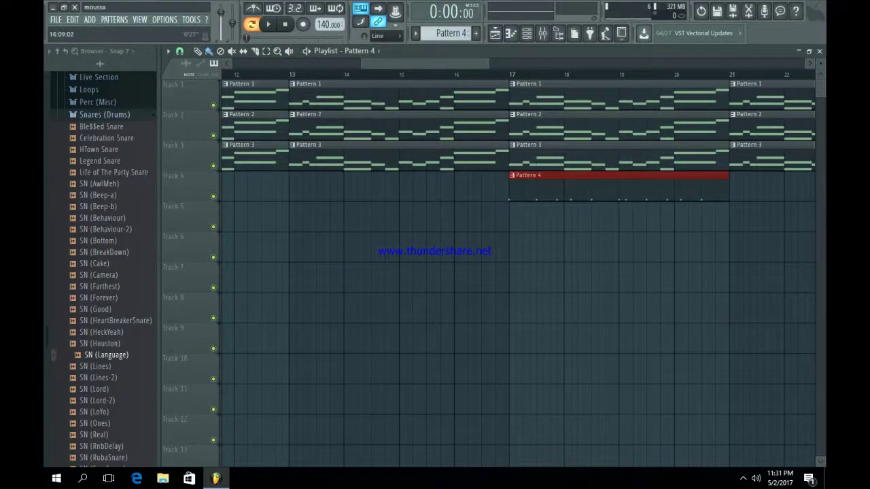
{"action": "left_click_drag", "start_coordinate": [488, 63], "coordinate": [409, 63]}
{"action": "left_click_drag", "start_coordinate": [394, 63], "coordinate": [716, 63]}
{"action": "left_click_drag", "start_coordinate": [251, 189], "coordinate": [551, 189]}
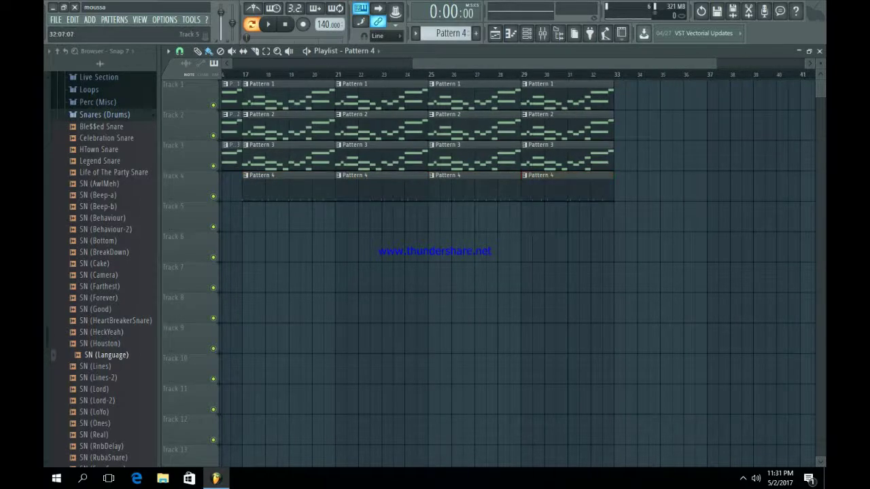
Play Pattern 4 and add Clap (3) hits on steps 9, 25, 41 and 57
{"action": "left_click", "coordinate": [527, 34]}
{"action": "key", "text": "space"}
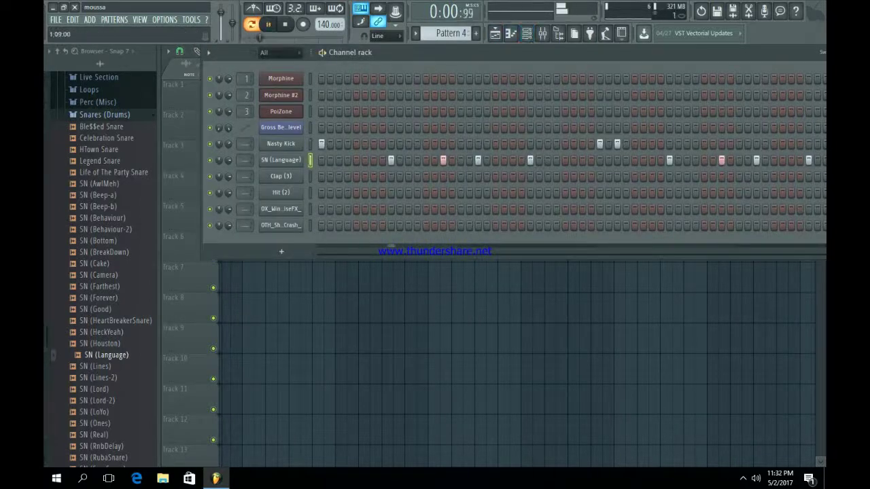
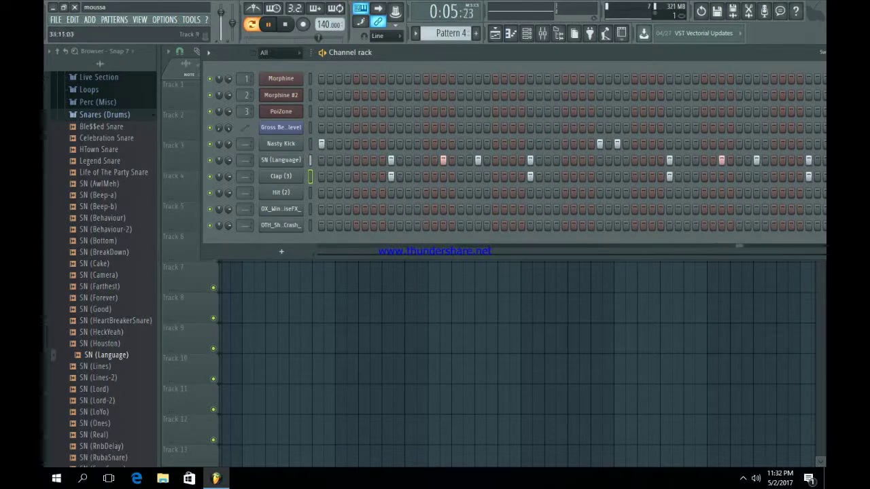
{"action": "key", "text": "space"}
Switch to Pattern 5, fill every second step of the Hit (2) channel and play the pattern
{"action": "scroll", "coordinate": [451, 34], "scroll_direction": "up", "scroll_amount": 1}
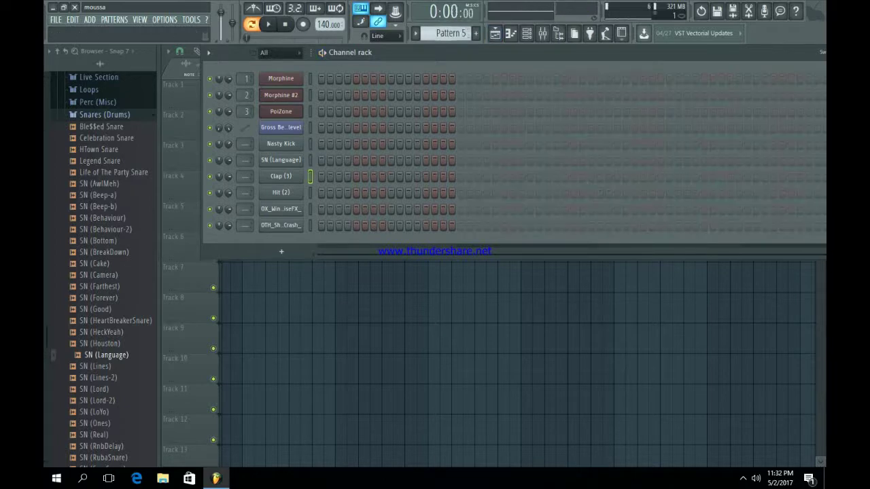
{"action": "right_click", "coordinate": [281, 192]}
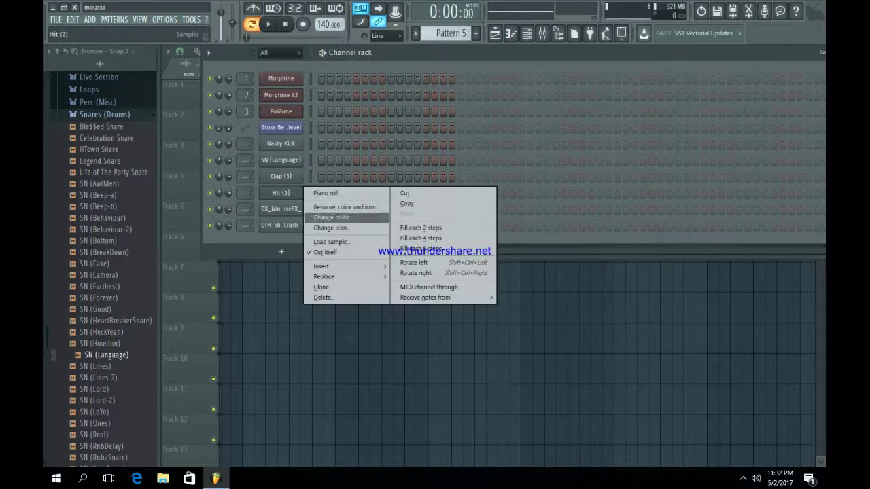
{"action": "left_click", "coordinate": [435, 228]}
{"action": "key", "text": "space"}
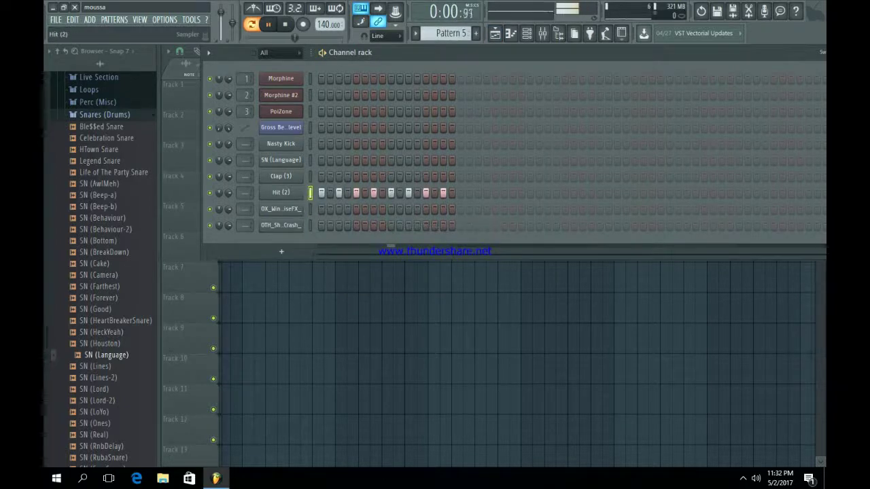
Set the Hit (2) sample's time stretch time to (none), play Pattern 5 and close the channel settings
{"action": "left_click", "coordinate": [281, 192]}
{"action": "right_click", "coordinate": [433, 223]}
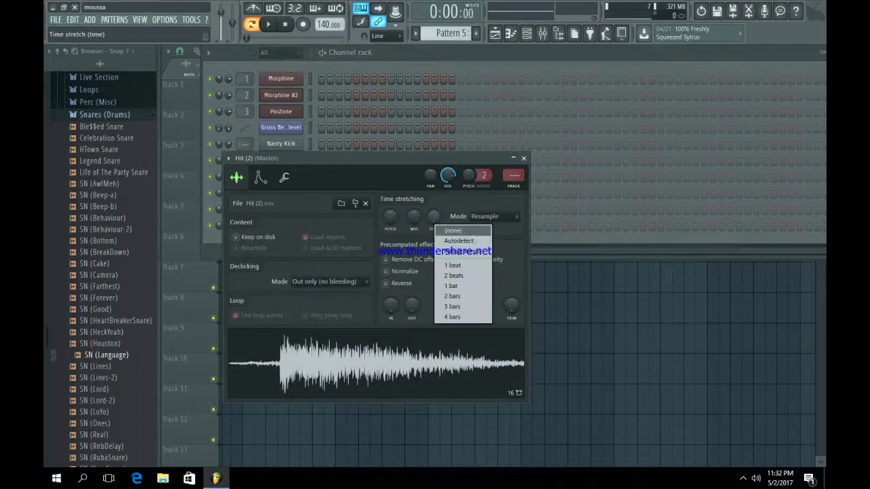
{"action": "left_click", "coordinate": [449, 231]}
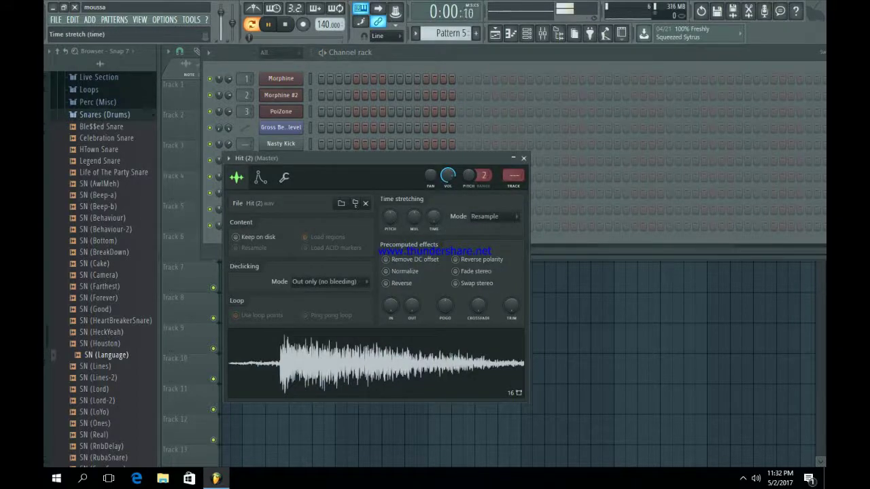
{"action": "key", "text": "space"}
{"action": "left_click", "coordinate": [524, 159]}
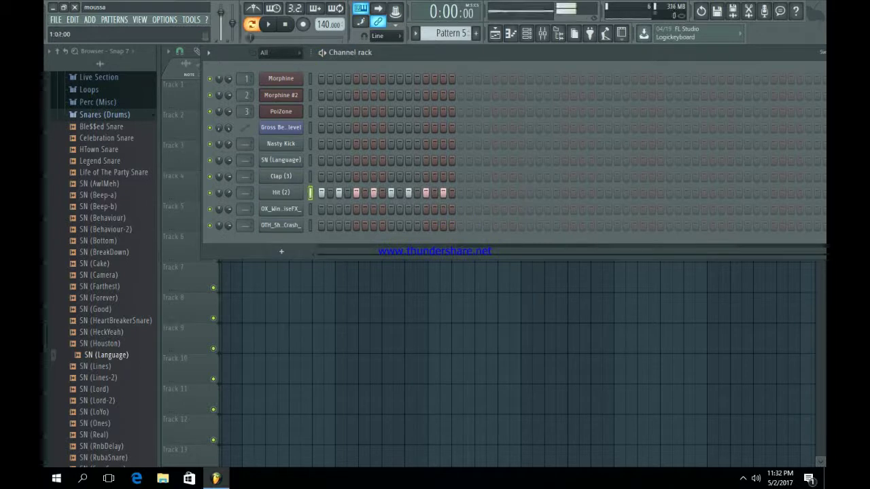
Add a Hit (2) hit on step 2 of Pattern 5 and open the channel's piano roll
{"action": "left_click", "coordinate": [330, 193]}
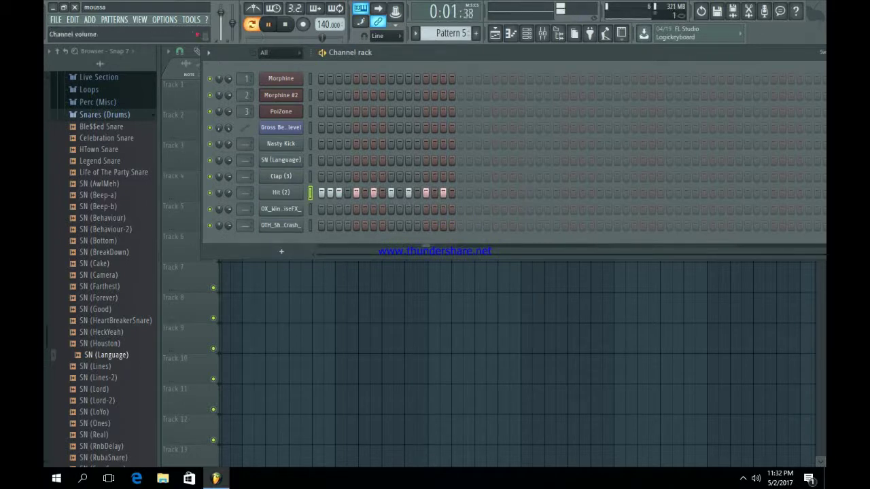
{"action": "right_click", "coordinate": [299, 192]}
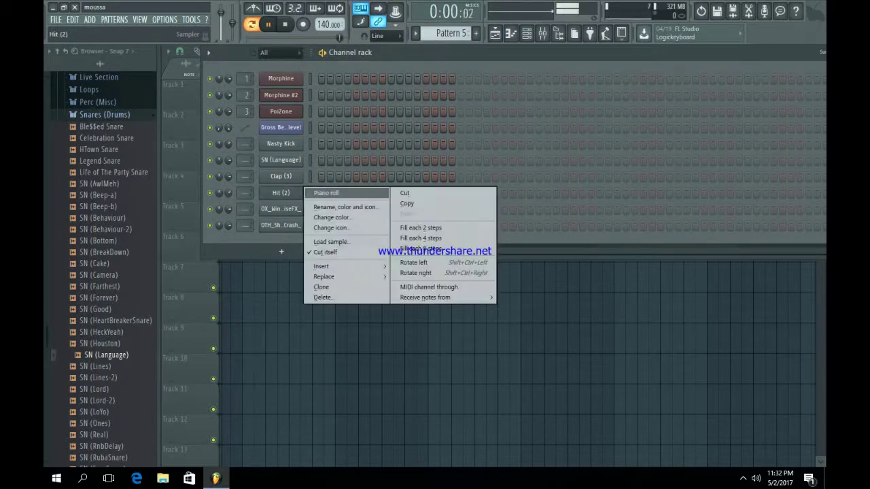
{"action": "left_click", "coordinate": [333, 192]}
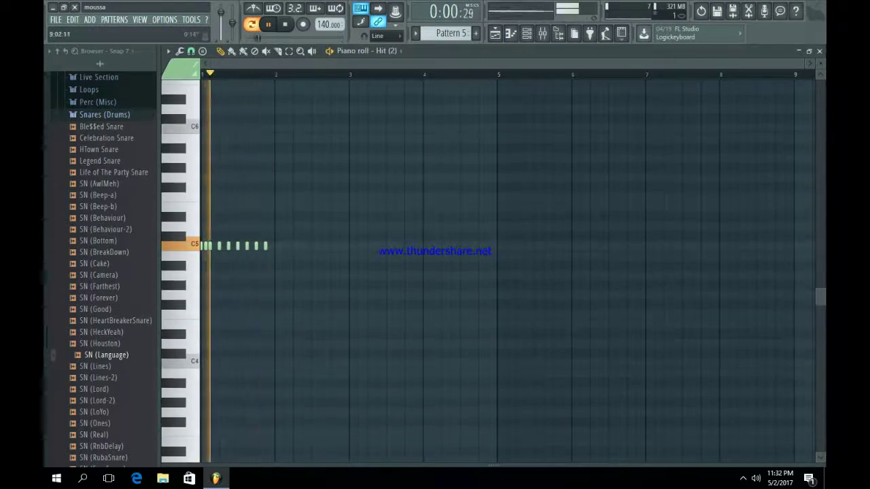
Duplicate the Hit (2) notes of bar 1 and align the copy with the start of bar 2
{"action": "mouse_move", "coordinate": [803, 63]}
{"action": "left_mouse_down"}
{"action": "mouse_move", "coordinate": [475, 63]}
{"action": "mouse_move", "coordinate": [502, 63]}
{"action": "left_mouse_up"}
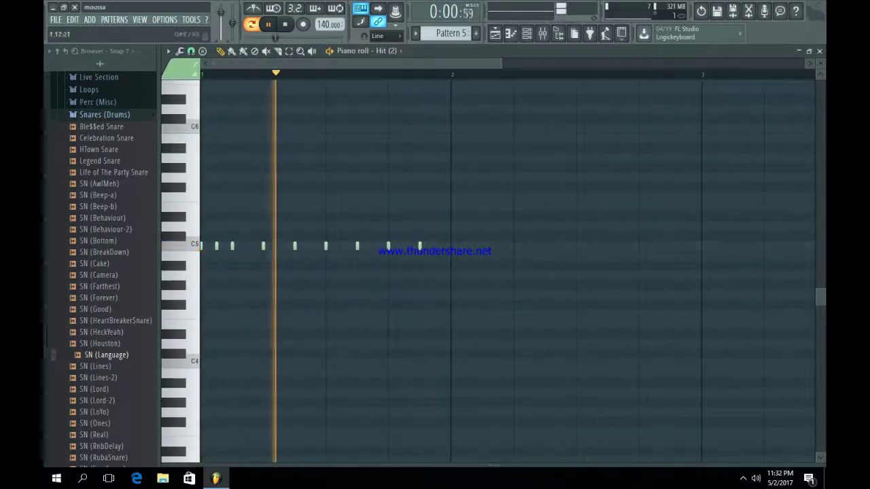
{"action": "left_click_drag", "start_coordinate": [473, 290], "coordinate": [198, 232], "text": "ctrl"}
{"action": "key", "text": "ctrl+b"}
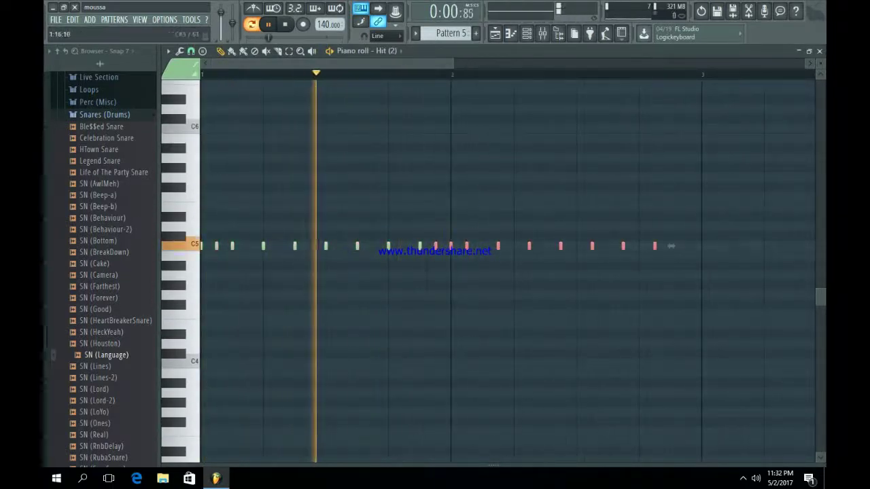
{"action": "key", "text": "space"}
{"action": "left_click_drag", "start_coordinate": [464, 246], "coordinate": [466, 246]}
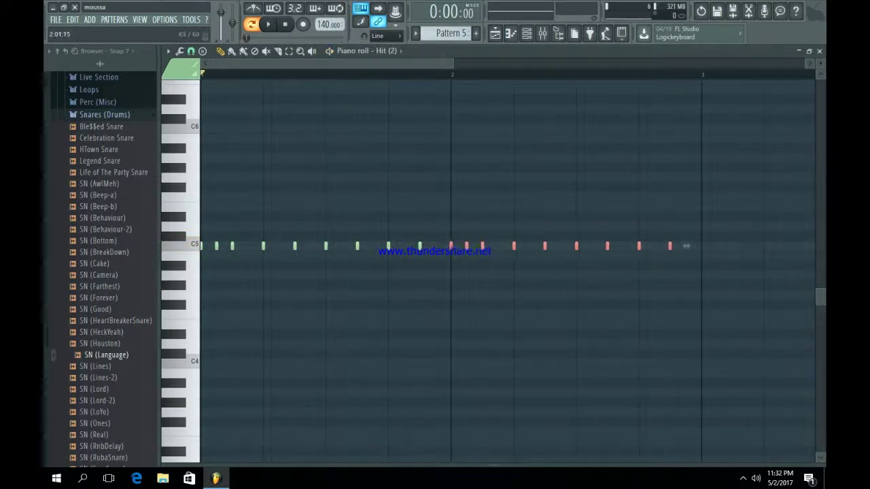
{"action": "left_click", "coordinate": [331, 294], "text": "ctrl"}
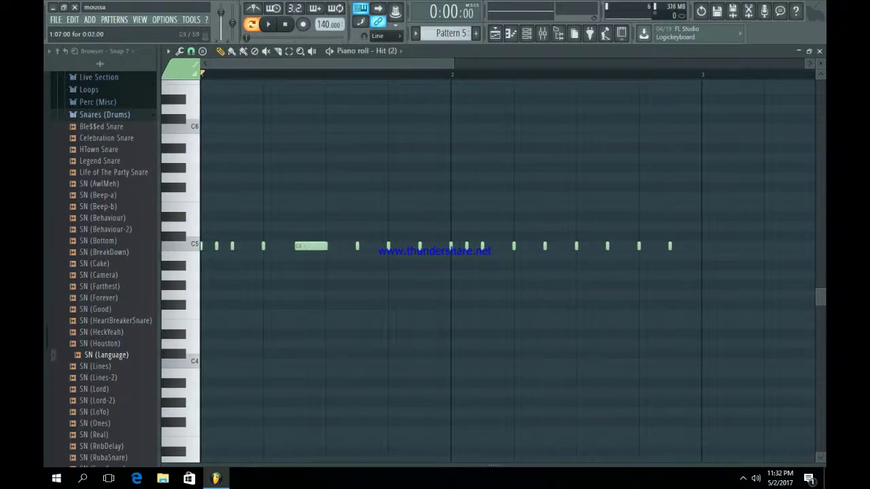
Play Pattern 5 and replace the long Hit (2) note in beat 2 of bar 1 with a roll of four equal notes
{"action": "key", "text": "space"}
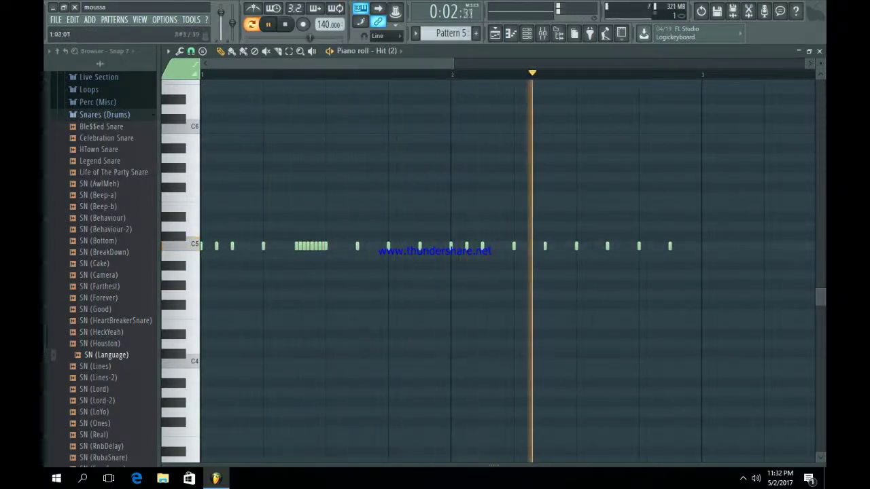
{"action": "key", "text": "space"}
{"action": "left_click", "coordinate": [191, 51]}
{"action": "left_click", "coordinate": [207, 144]}
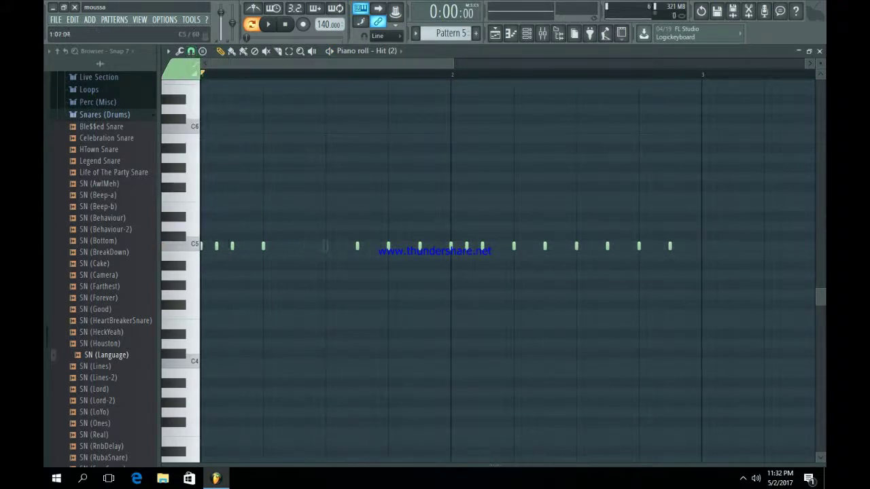
Play Pattern 5 and add Hit (2) notes between the existing ones in beats 3 and 4 of bar 2
{"action": "key", "text": "space"}
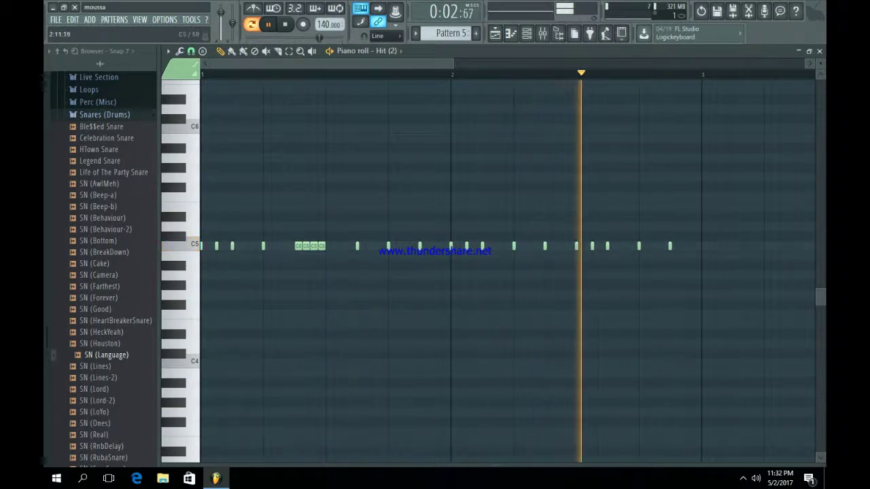
{"action": "left_click", "coordinate": [624, 246]}
{"action": "left_click", "coordinate": [655, 246]}
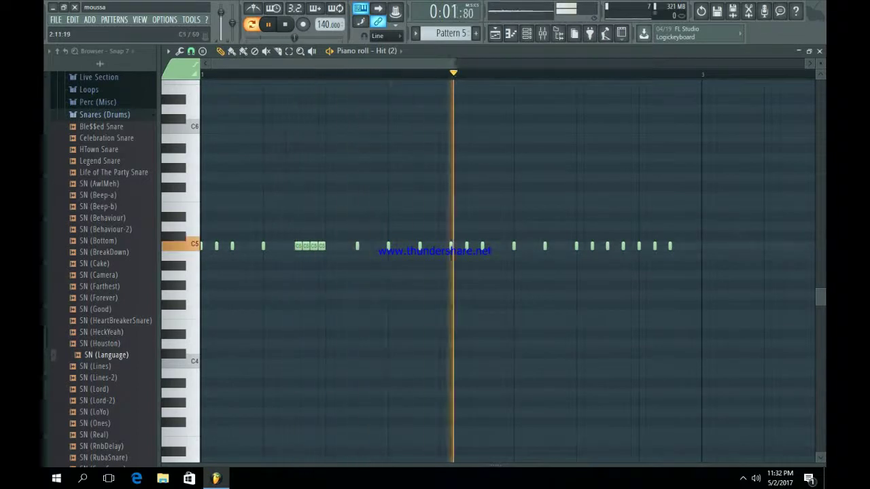
Paint Pattern 5 clips along Track 5 of the playlist from bar 17, beneath the Pattern 4 clips
{"action": "key", "text": "F5"}
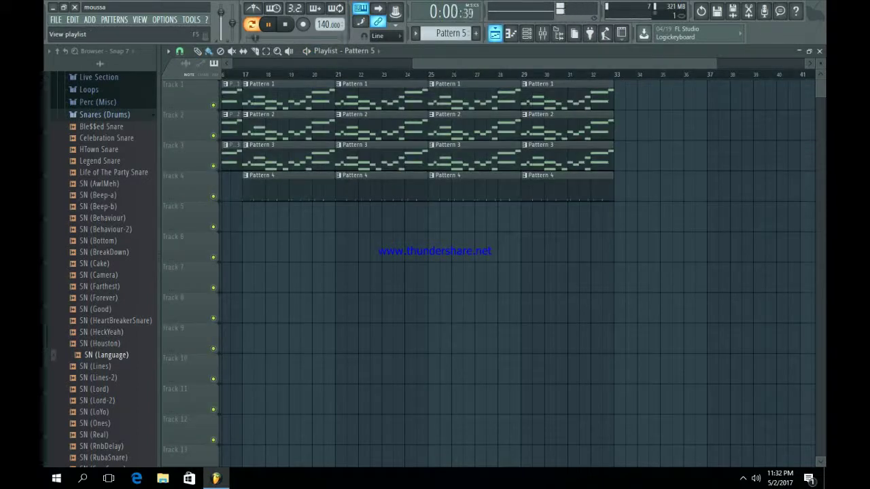
{"action": "left_click_drag", "start_coordinate": [250, 217], "coordinate": [573, 218]}
{"action": "scroll", "coordinate": [224, 192], "scroll_direction": "up", "scroll_amount": 7}
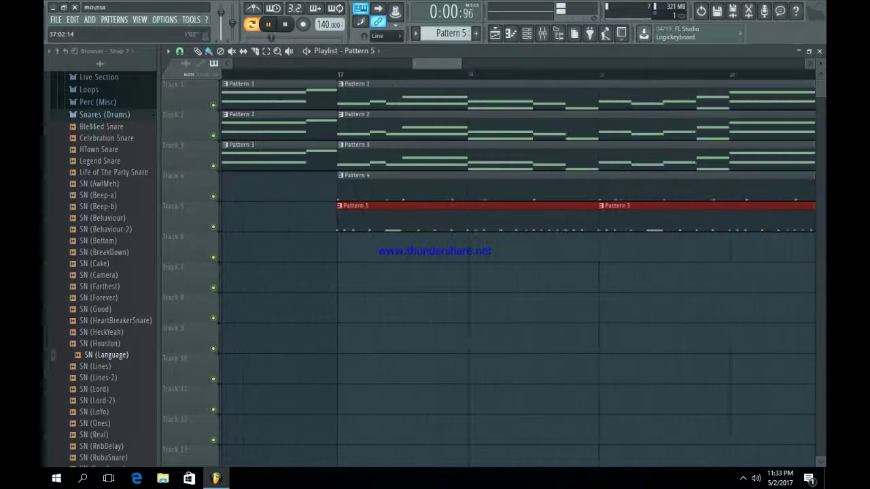
{"action": "scroll", "coordinate": [225, 192], "scroll_direction": "up", "scroll_amount": 3}
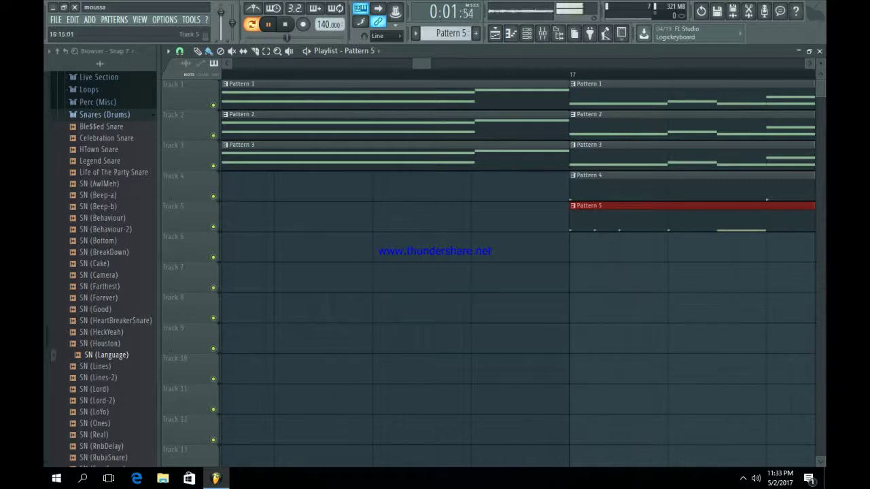
Switch to Pattern 6 and add an OTH_ShemotCrash_ hit on step 1
{"action": "key", "text": "F6"}
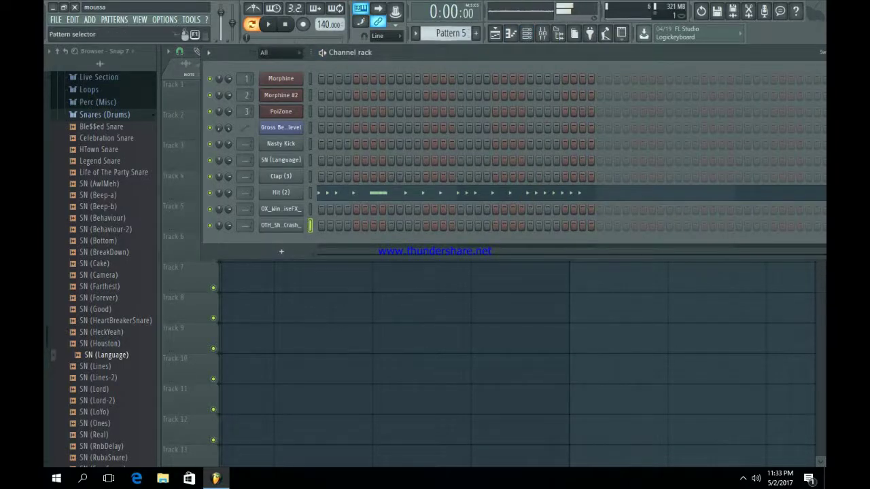
{"action": "scroll", "coordinate": [450, 33], "scroll_direction": "up", "scroll_amount": 1}
{"action": "left_click", "coordinate": [321, 226]}
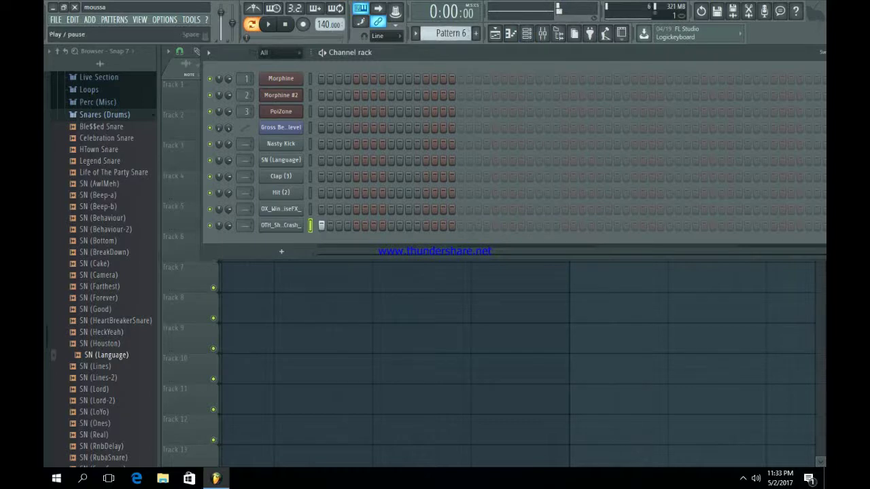
Set the OTH_ShemotCrash_ channel's volume to 60% while playing Pattern 6, and close the channel settings
{"action": "left_click", "coordinate": [281, 225]}
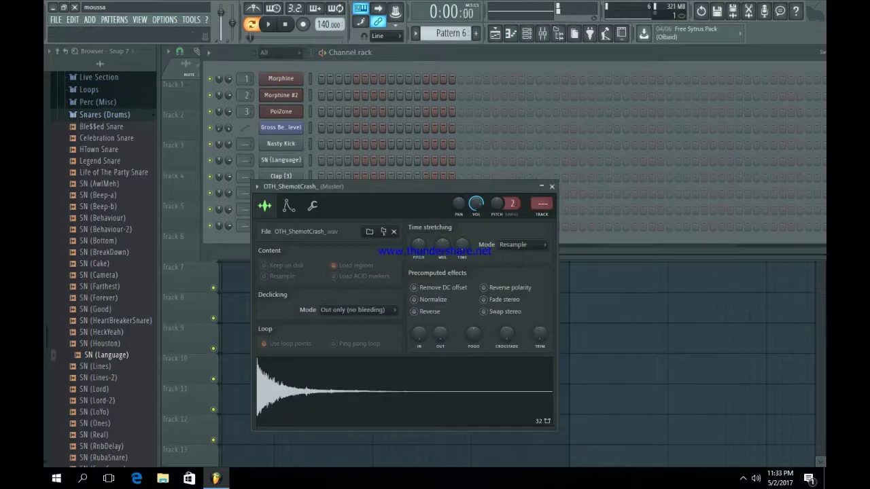
{"action": "key", "text": "space"}
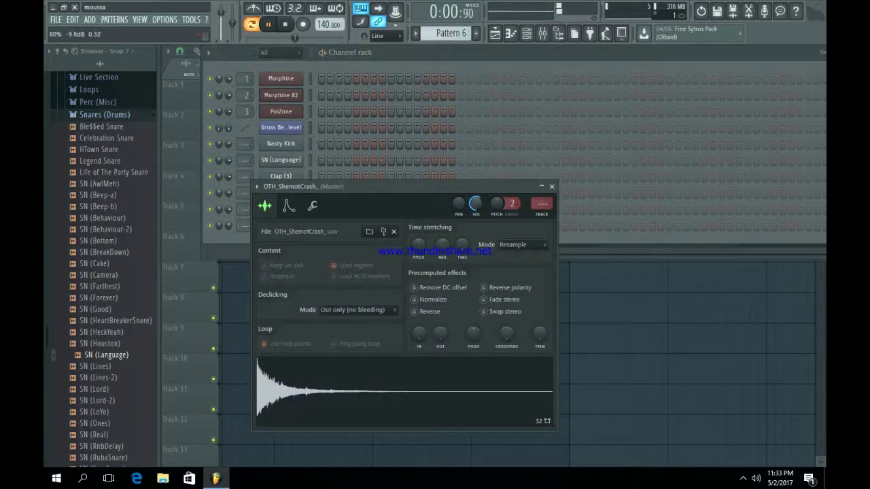
{"action": "left_click", "coordinate": [552, 186]}
{"action": "key", "text": "space"}
Place a Pattern 6 clip on Track 6 at bar 17 of the playlist
{"action": "key", "text": "F6"}
{"action": "key", "text": "space"}
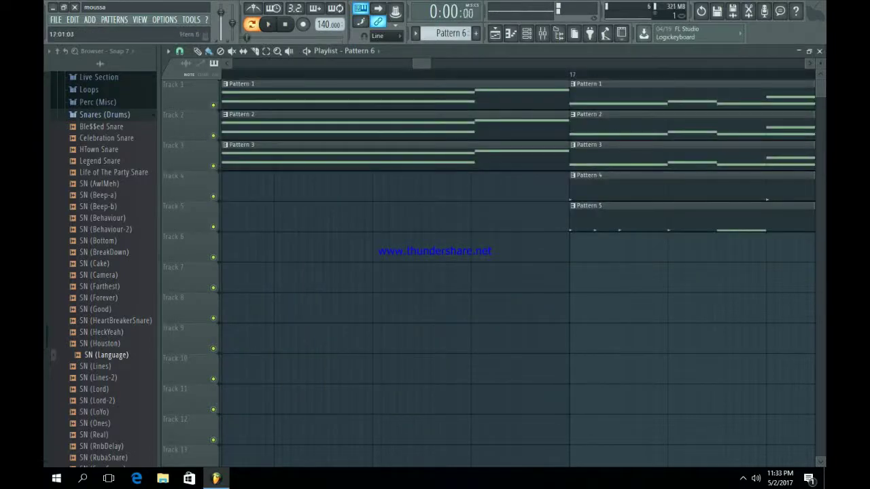
{"action": "left_click", "coordinate": [578, 248]}
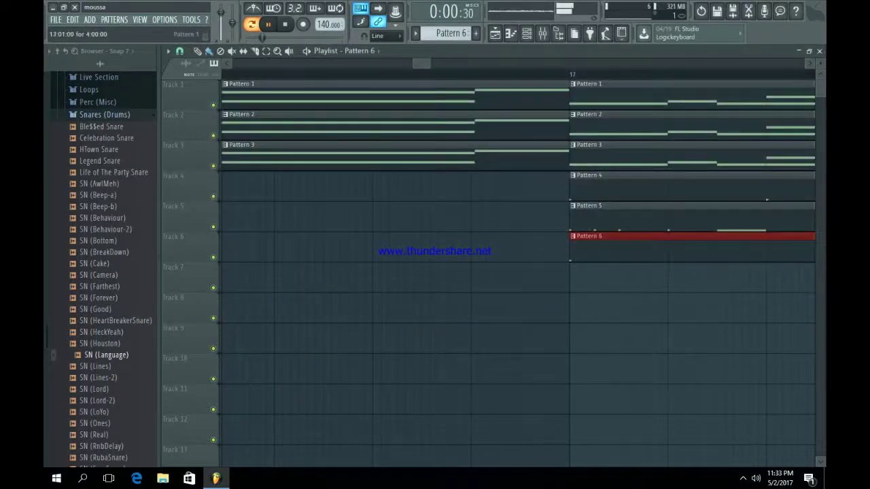
{"action": "left_click_drag", "start_coordinate": [413, 63], "coordinate": [233, 63]}
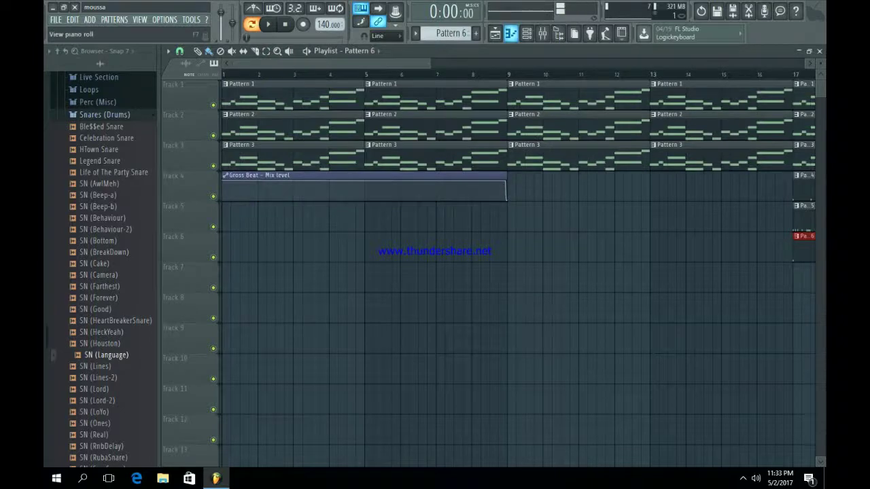
Switch to Pattern 7 and add an OX_WindyRiseFX_ hit on step 1
{"action": "left_click", "coordinate": [511, 33]}
{"action": "key", "text": "space"}
{"action": "key", "text": "F7"}
{"action": "key", "text": "F6"}
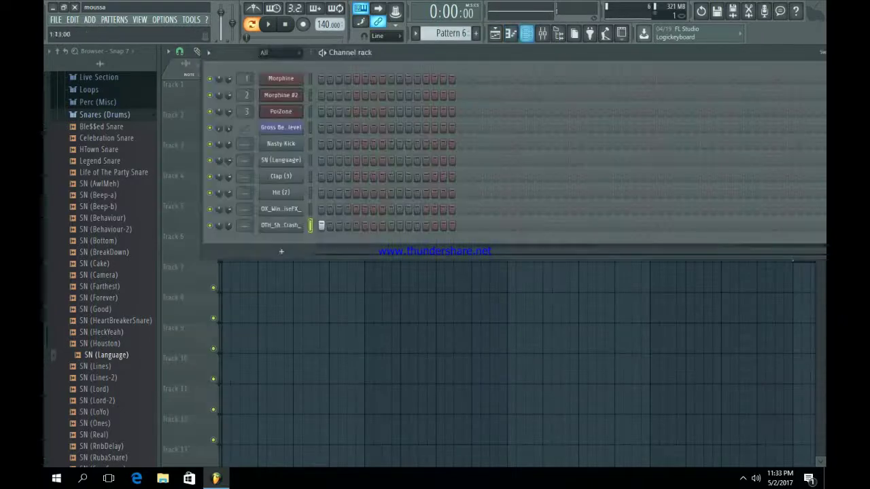
{"action": "key", "text": "F4"}
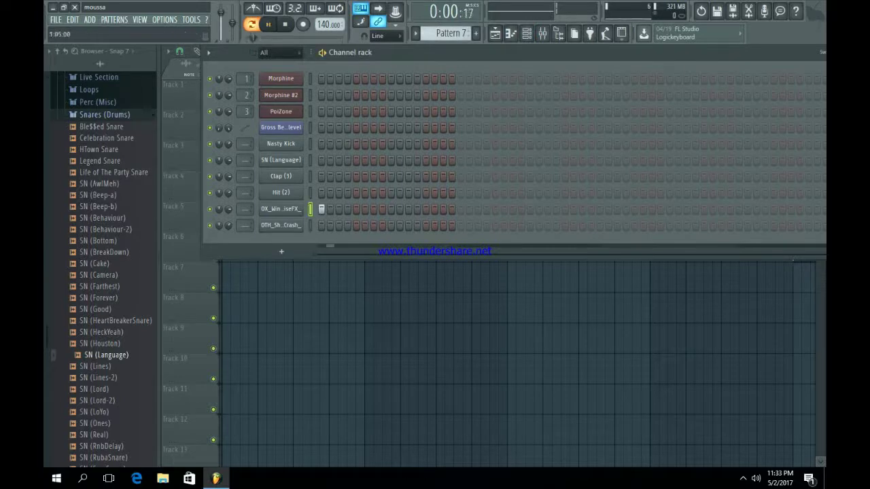
Try placing a Pattern 7 clip on Track 7 at bar 16, just before the drums enter
{"action": "key", "text": "F6"}
{"action": "left_click_drag", "start_coordinate": [645, 277], "coordinate": [708, 277]}
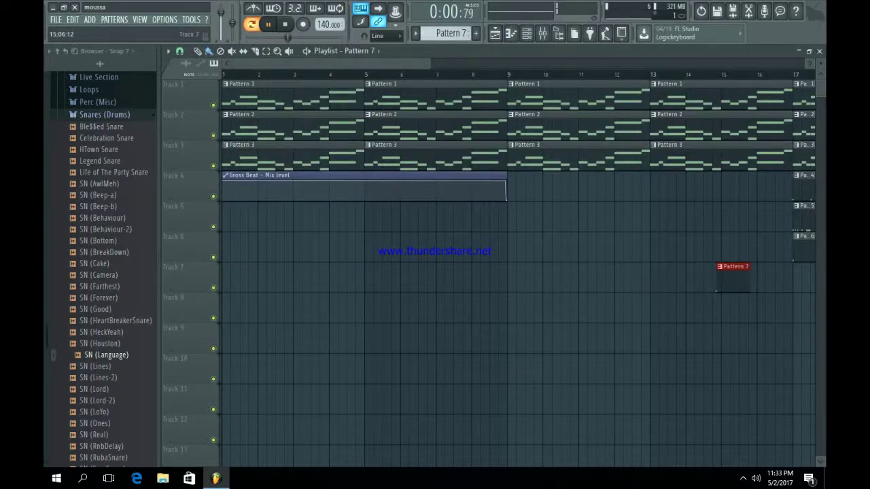
{"action": "left_click_drag", "start_coordinate": [739, 277], "coordinate": [776, 278]}
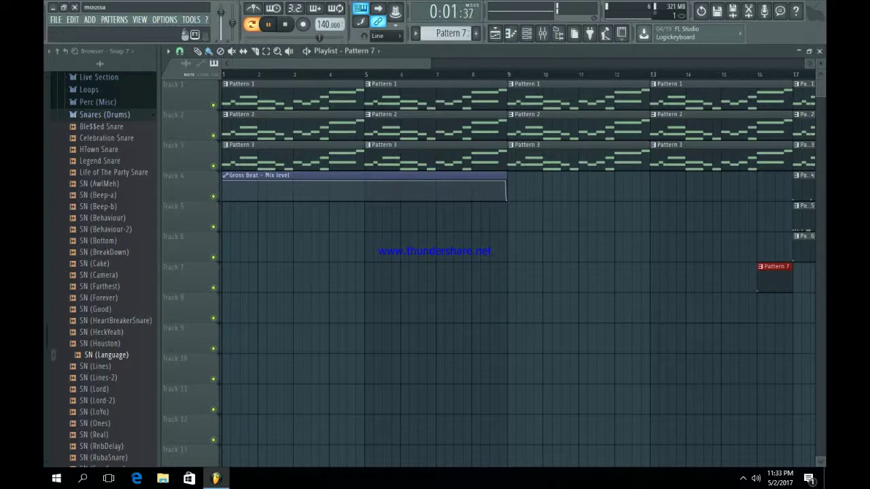
Place the OX_WindyRiseFX_ sample as an audio clip on Track 7 ending at bar 17, replacing the Pattern 7 clip
{"action": "key", "text": "space"}
{"action": "left_click", "coordinate": [527, 34]}
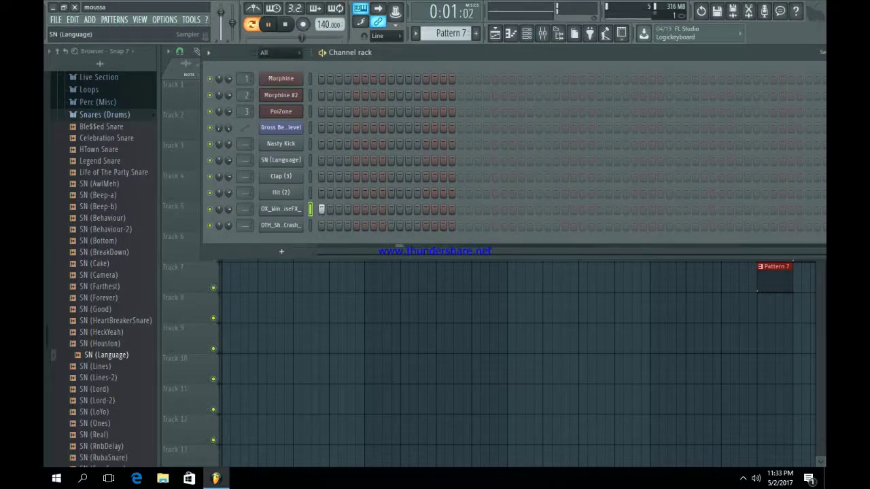
{"action": "key", "text": "space"}
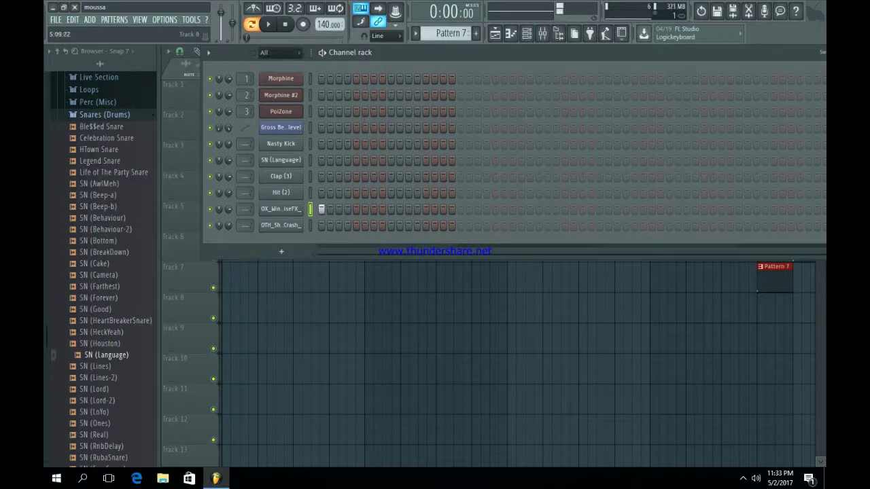
{"action": "left_click", "coordinate": [281, 209]}
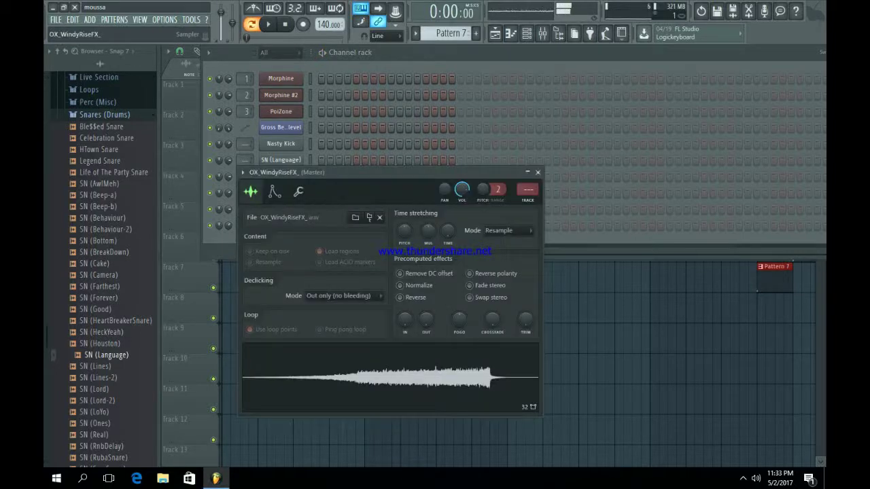
{"action": "left_click_drag", "start_coordinate": [407, 377], "coordinate": [553, 278]}
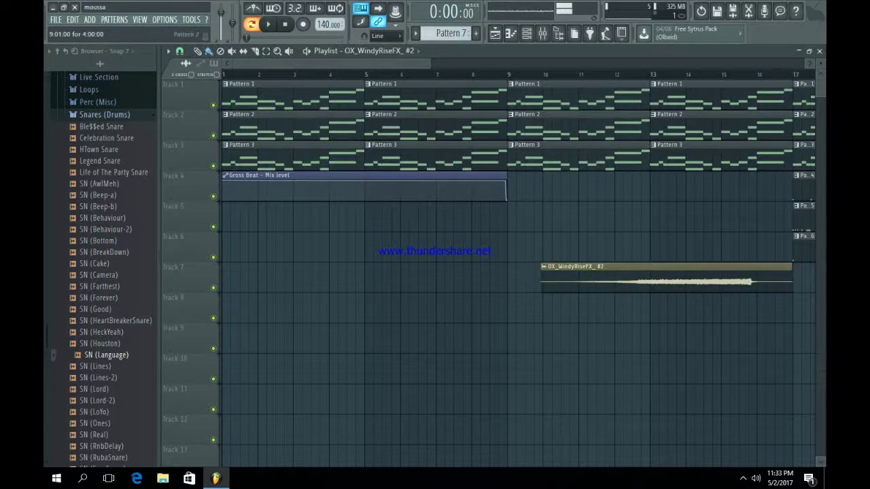
Trim the tail after the peak of the OX_WindyRiseFX_ #2 clip and move the clip to end at bar 17
{"action": "mouse_move", "coordinate": [430, 63]}
{"action": "left_mouse_down"}
{"action": "mouse_move", "coordinate": [292, 63]}
{"action": "mouse_move", "coordinate": [433, 64]}
{"action": "left_mouse_up"}
{"action": "left_click_drag", "start_coordinate": [569, 275], "coordinate": [445, 276]}
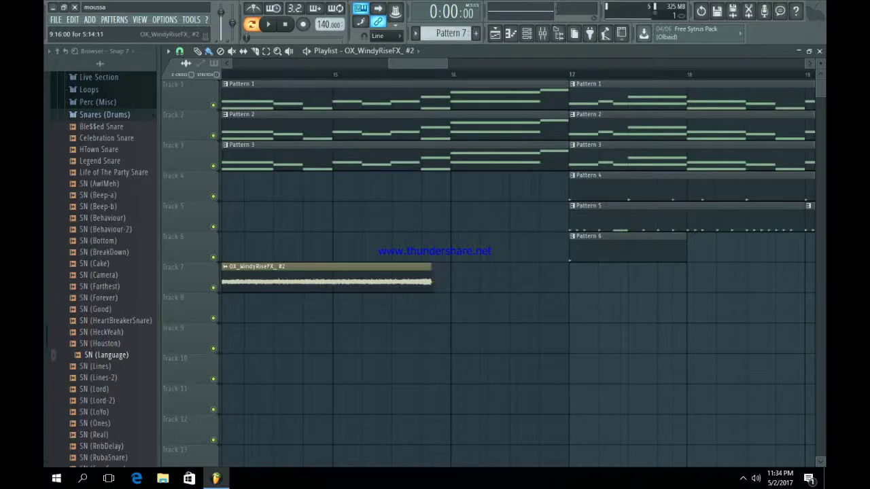
{"action": "left_click_drag", "start_coordinate": [431, 275], "coordinate": [569, 275]}
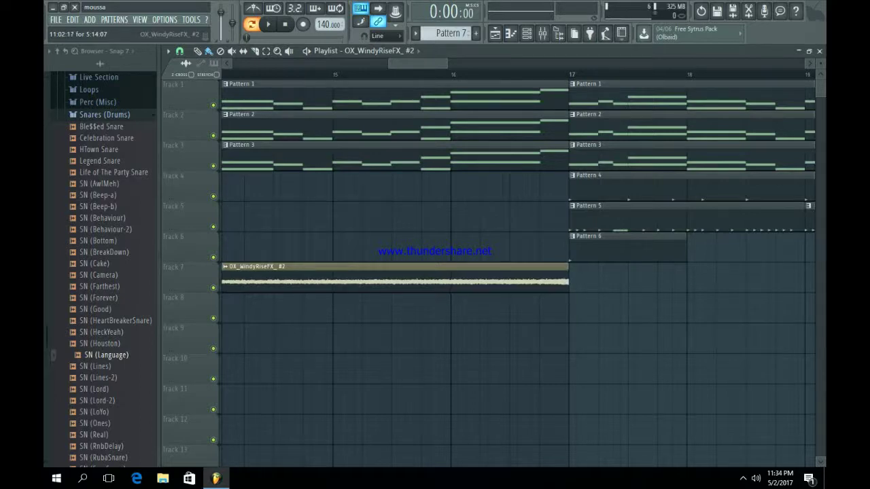
Trim the start of the OX_WindyRiseFX_ #2 clip to bar 14 and play the song from just before it
{"action": "left_click_drag", "start_coordinate": [420, 64], "coordinate": [369, 64]}
{"action": "left_click_drag", "start_coordinate": [353, 278], "coordinate": [694, 278]}
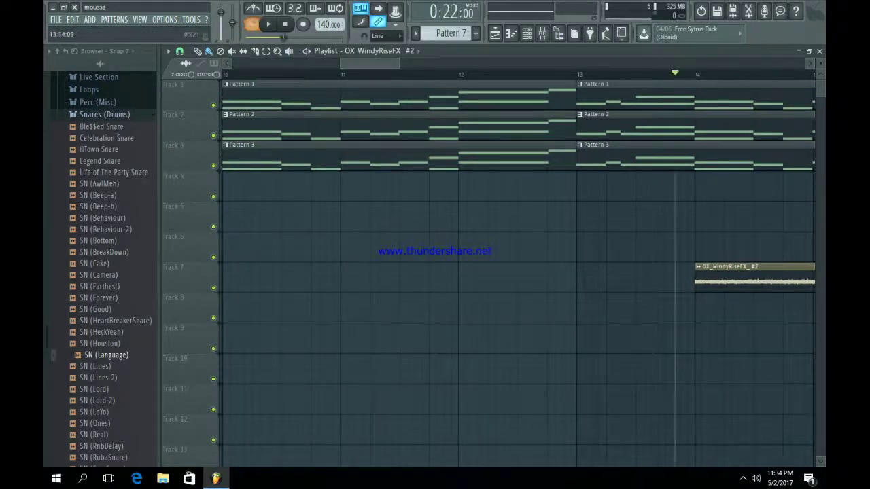
{"action": "key", "text": "space"}
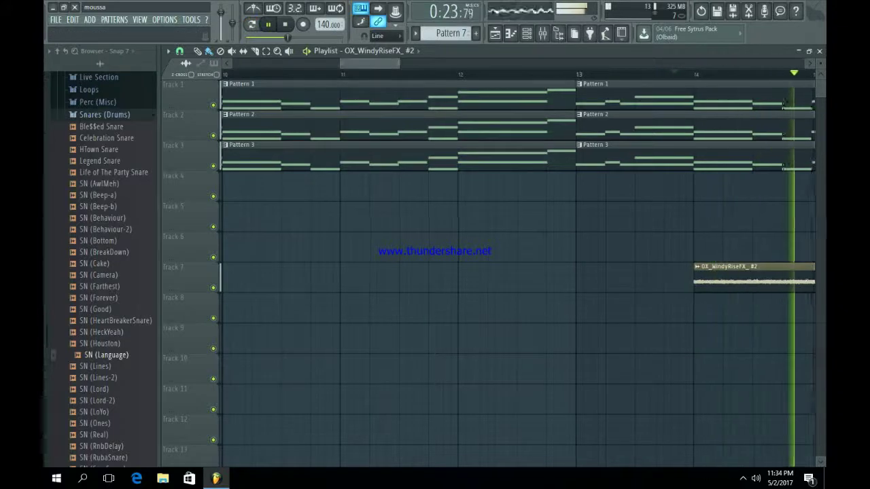
{"action": "left_click_drag", "start_coordinate": [399, 63], "coordinate": [531, 63]}
{"action": "left_click", "coordinate": [286, 25]}
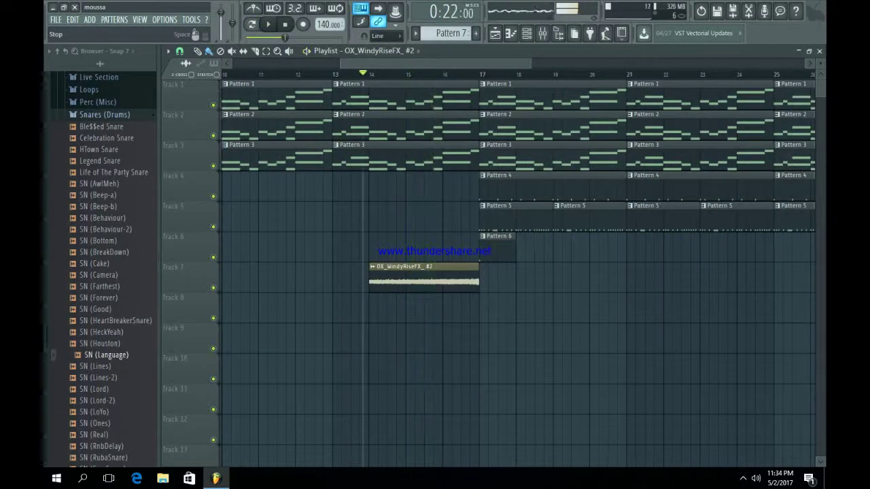
{"action": "left_click", "coordinate": [286, 25]}
Set the OX_WindyRiseFX_ #2 clip's volume to 52% and extend its start back to about bar 11
{"action": "double_click", "coordinate": [420, 277]}
{"action": "left_click_drag", "start_coordinate": [490, 218], "coordinate": [490, 236]}
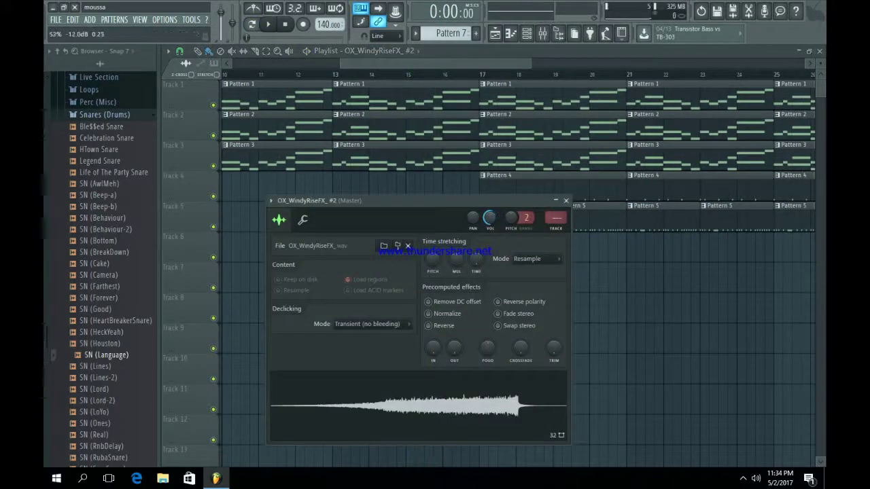
{"action": "left_click", "coordinate": [566, 201]}
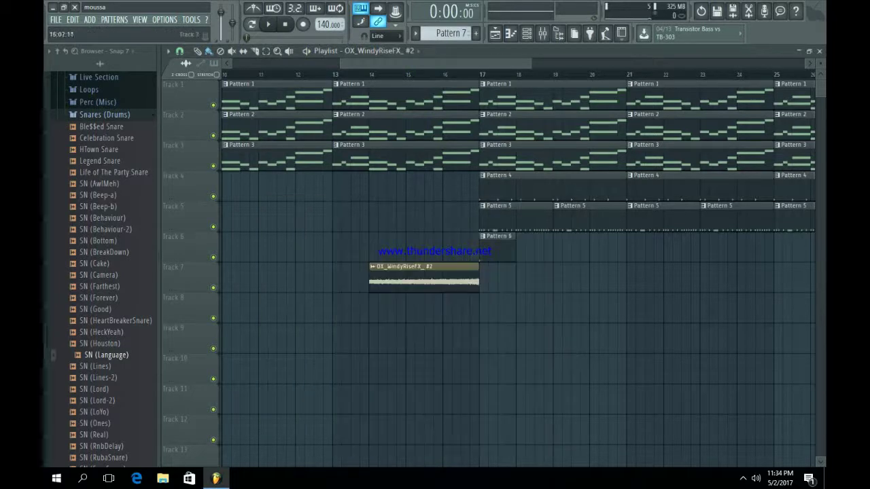
{"action": "left_click_drag", "start_coordinate": [369, 275], "coordinate": [264, 276]}
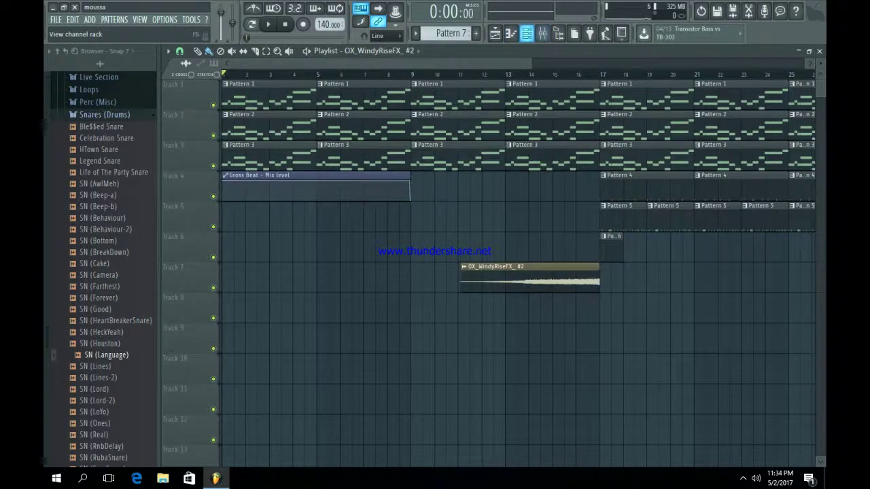
Show all channels, switch to Pattern 8 and add a 3x Osc channel
{"action": "key", "text": "F6"}
{"action": "left_click", "coordinate": [280, 52]}
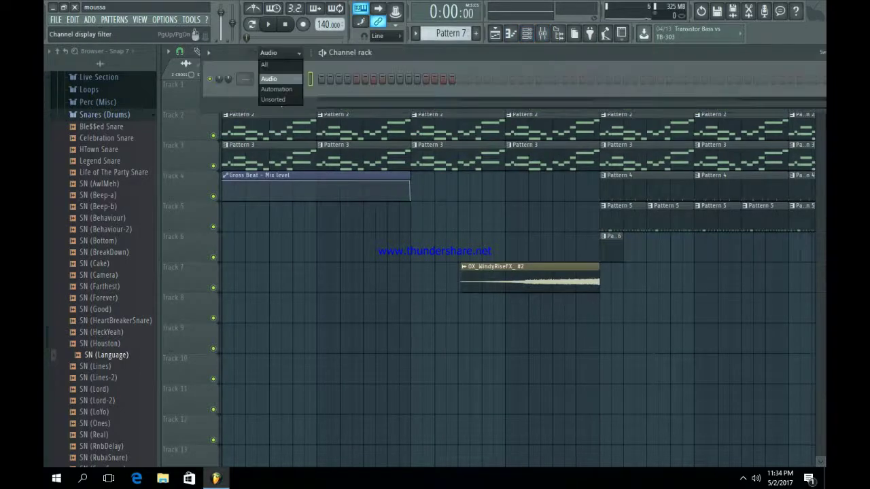
{"action": "left_click", "coordinate": [271, 65]}
{"action": "left_click", "coordinate": [476, 33]}
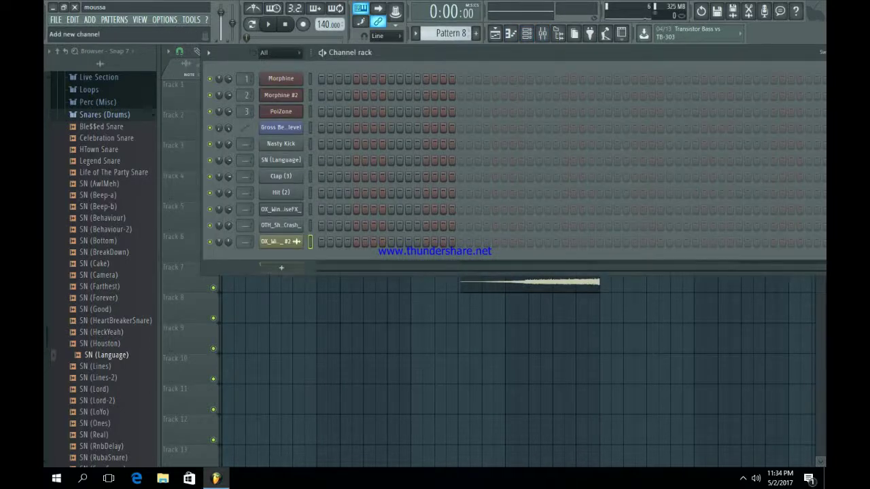
{"action": "left_click", "coordinate": [265, 266]}
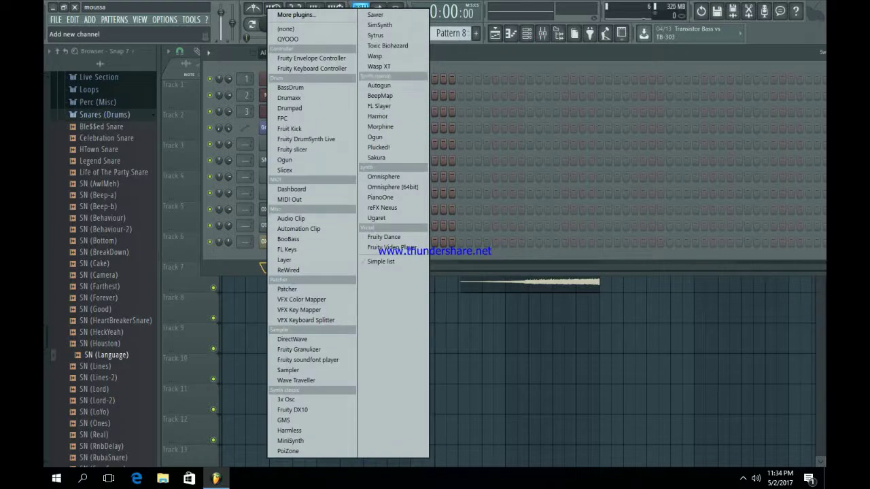
{"action": "left_click", "coordinate": [289, 400]}
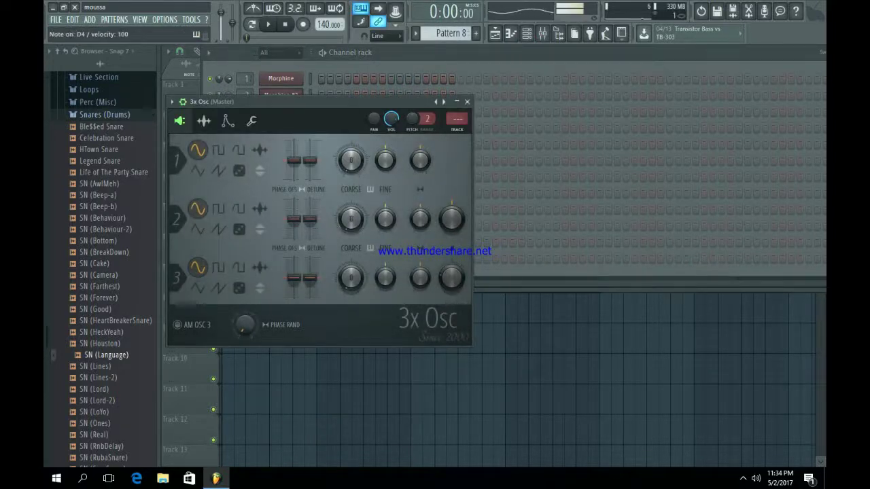
Enable the 3x Osc's volume envelope with attack, decay, sustain and release at zero and hold turned fully up
{"action": "left_click", "coordinate": [252, 121]}
{"action": "left_click", "coordinate": [228, 121]}
{"action": "key", "text": "v"}
{"action": "key", "text": "x"}
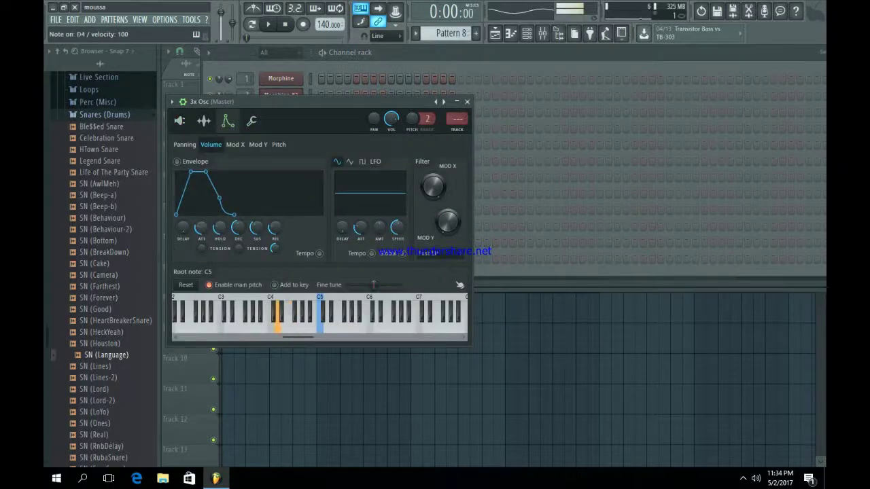
{"action": "left_click_drag", "start_coordinate": [257, 227], "coordinate": [276, 252]}
{"action": "key", "text": "v"}
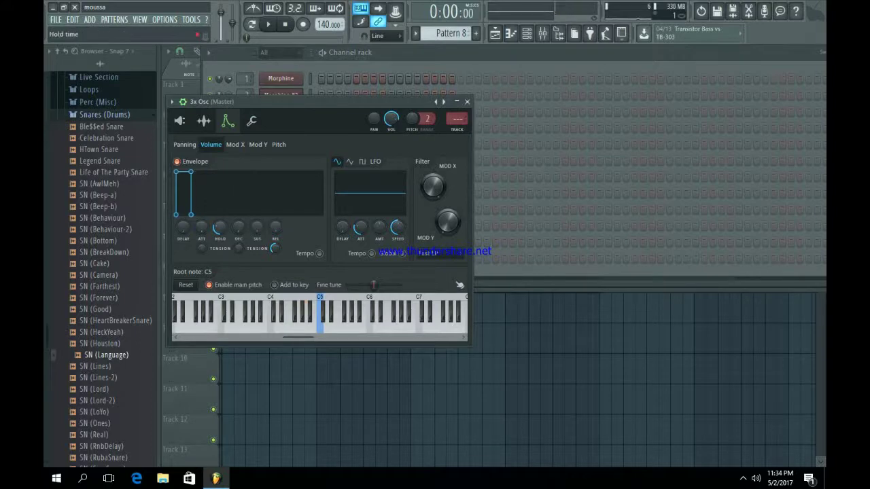
{"action": "left_click", "coordinate": [467, 102]}
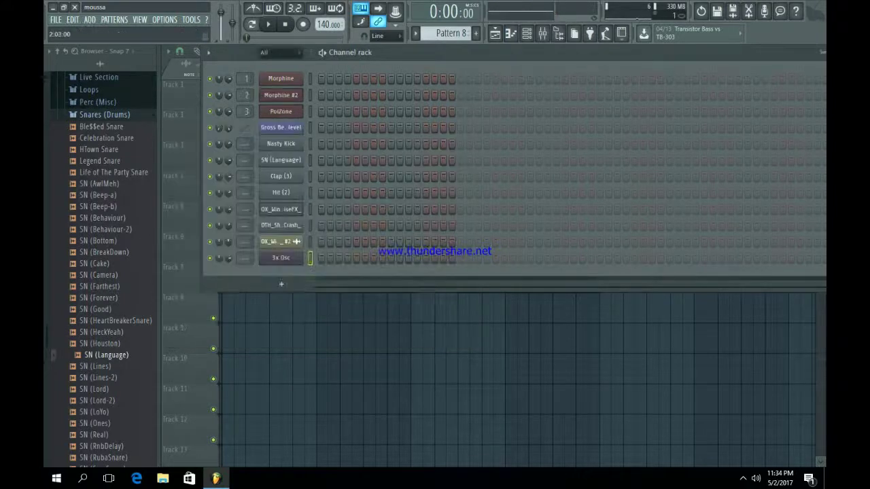
Route the 3x Osc channel to mixer track 4 and show that track in the mixer
{"action": "left_click", "coordinate": [527, 33]}
{"action": "left_click", "coordinate": [527, 33]}
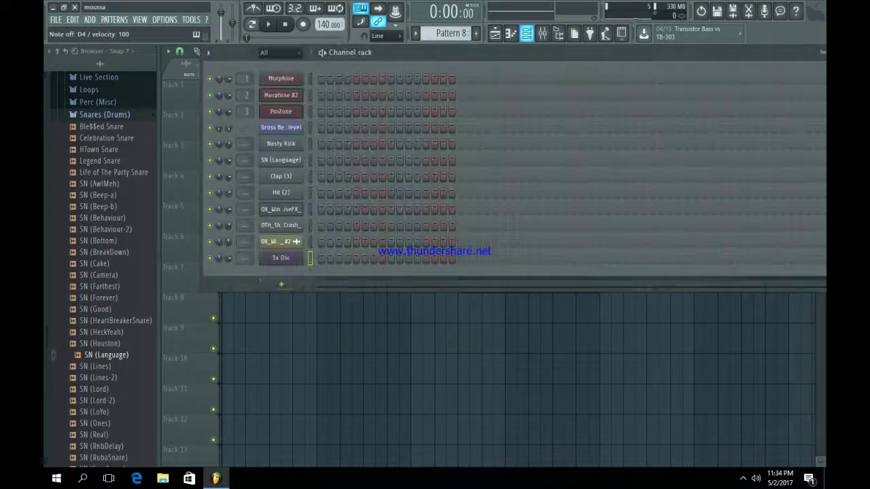
{"action": "left_click", "coordinate": [281, 258]}
{"action": "key", "text": "v"}
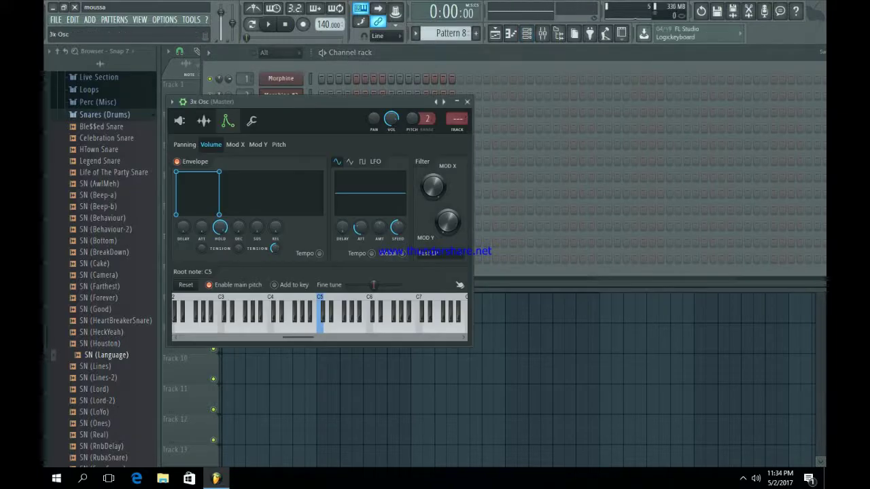
{"action": "key", "text": "F9"}
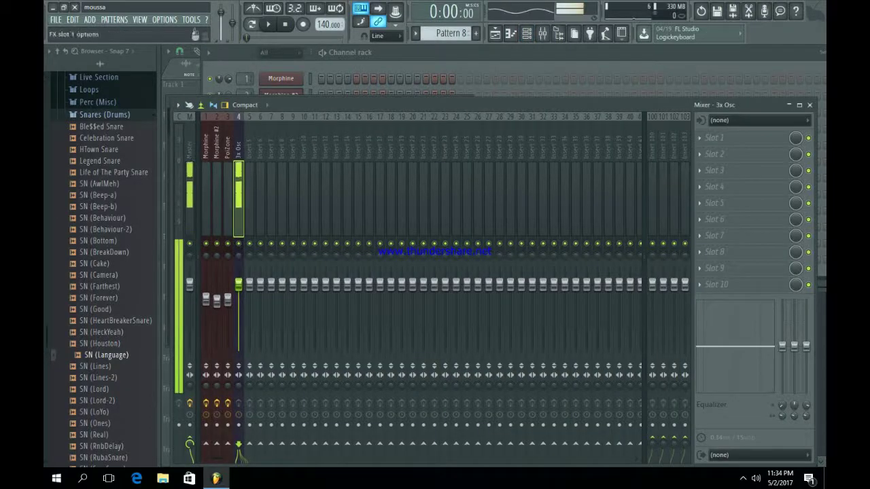
Load Fruity Parametric EQ 2 on the 3x Osc track and use band 7 with a steep order to cut the highs
{"action": "left_click", "coordinate": [714, 138]}
{"action": "left_click", "coordinate": [685, 362]}
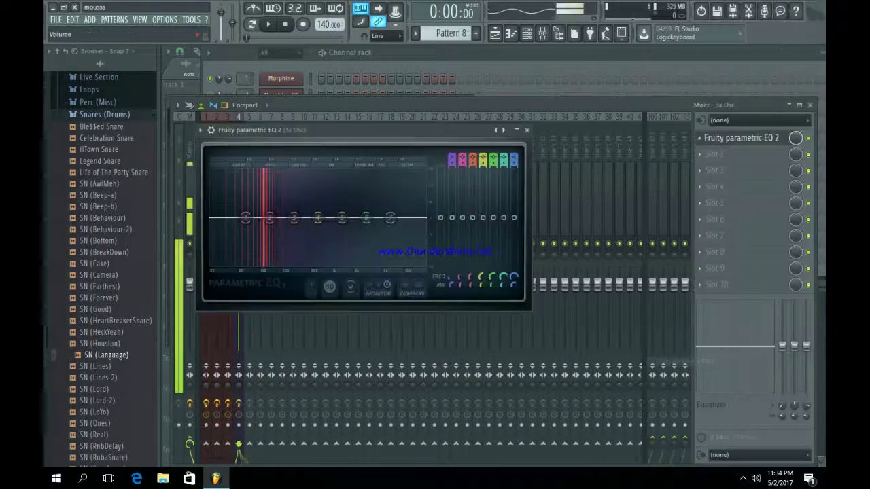
{"action": "right_click", "coordinate": [390, 217]}
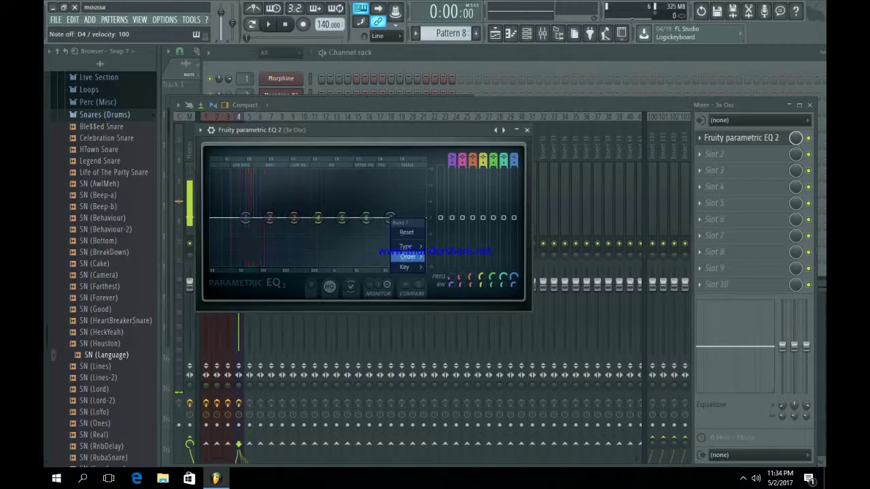
{"action": "mouse_move", "coordinate": [408, 257]}
{"action": "left_click", "coordinate": [445, 257]}
{"action": "left_click_drag", "start_coordinate": [390, 219], "coordinate": [329, 264]}
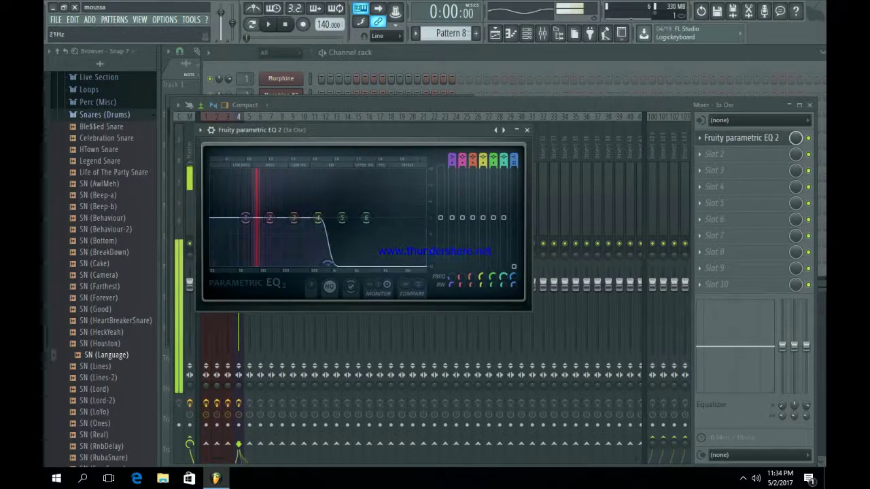
Set the EQ's band 1 to order Steep 8 and pull it fully down to cut the lowest frequencies
{"action": "right_click", "coordinate": [245, 217]}
{"action": "mouse_move", "coordinate": [264, 257]}
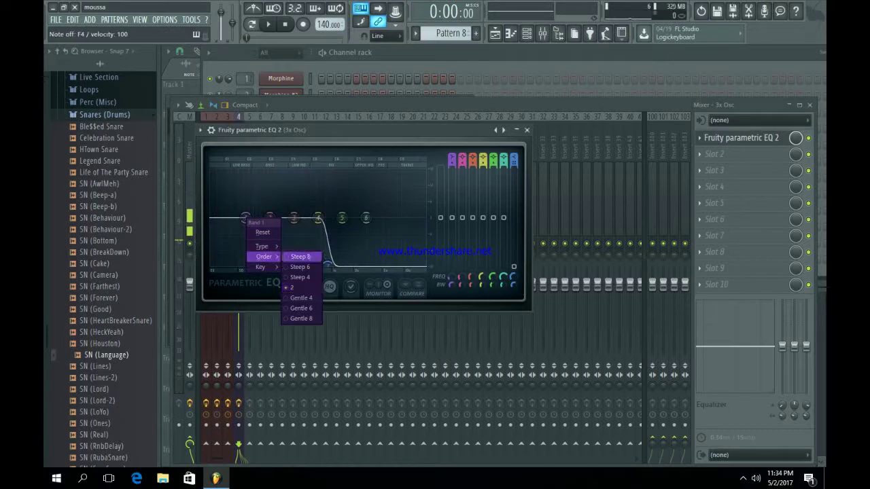
{"action": "left_click", "coordinate": [301, 256]}
{"action": "left_click_drag", "start_coordinate": [245, 218], "coordinate": [242, 263]}
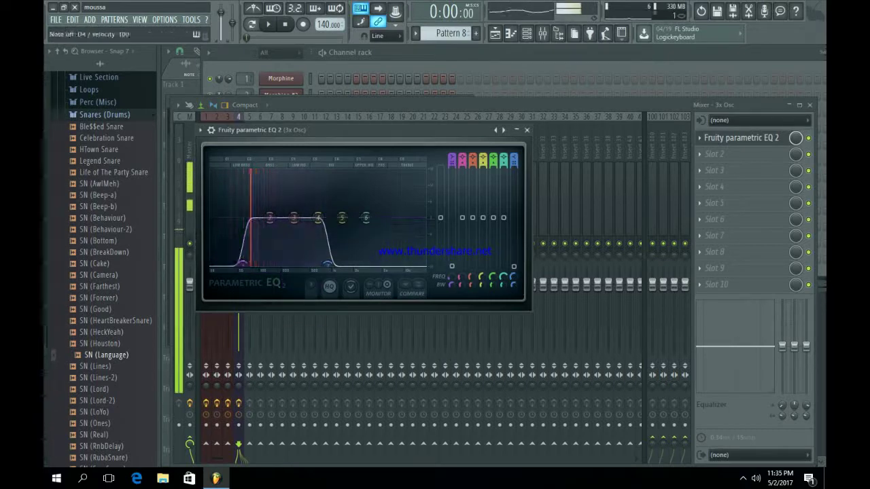
{"action": "key", "text": "i"}
{"action": "left_click", "coordinate": [517, 129]}
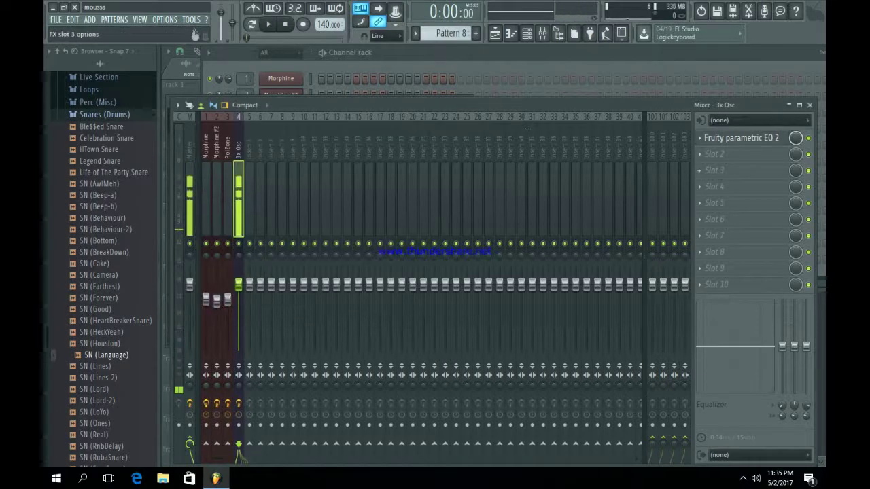
{"action": "left_click", "coordinate": [713, 154]}
{"action": "left_click", "coordinate": [679, 76]}
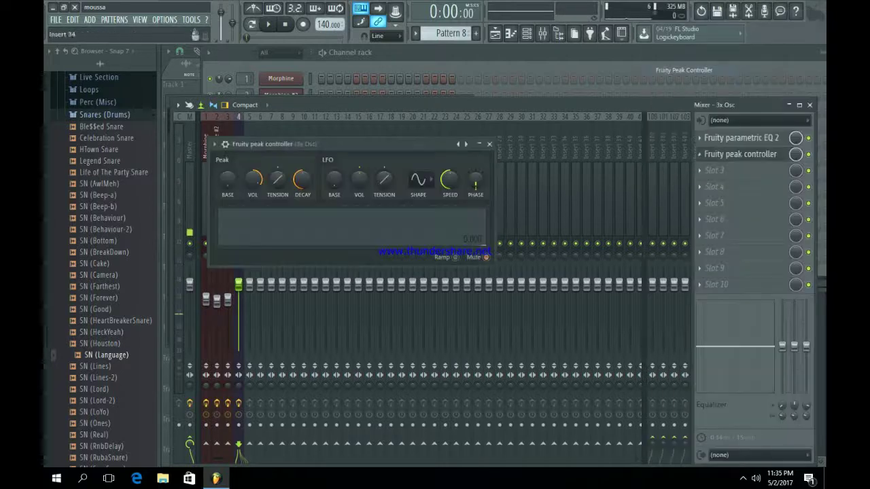
{"action": "left_click", "coordinate": [489, 144]}
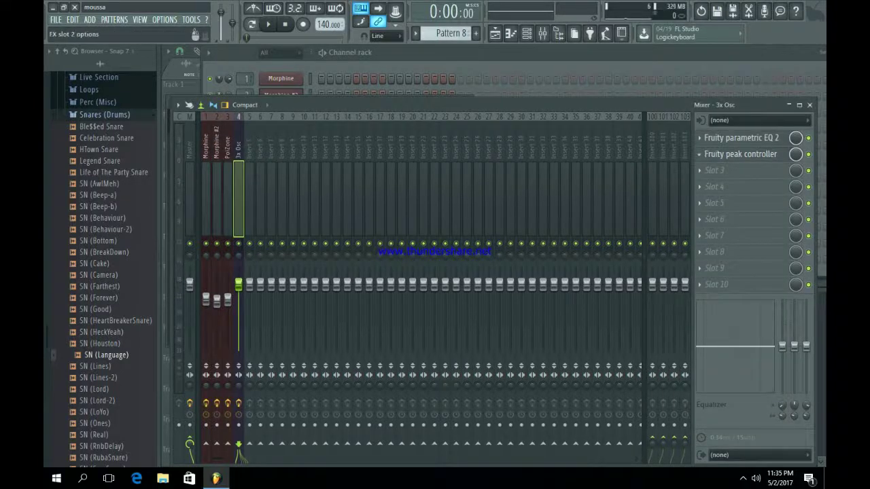
Put Fruity Fast Dist in the 3x Osc track's second effect slot and turn down that slot's mix level
{"action": "left_click", "coordinate": [699, 153]}
{"action": "mouse_move", "coordinate": [720, 168]}
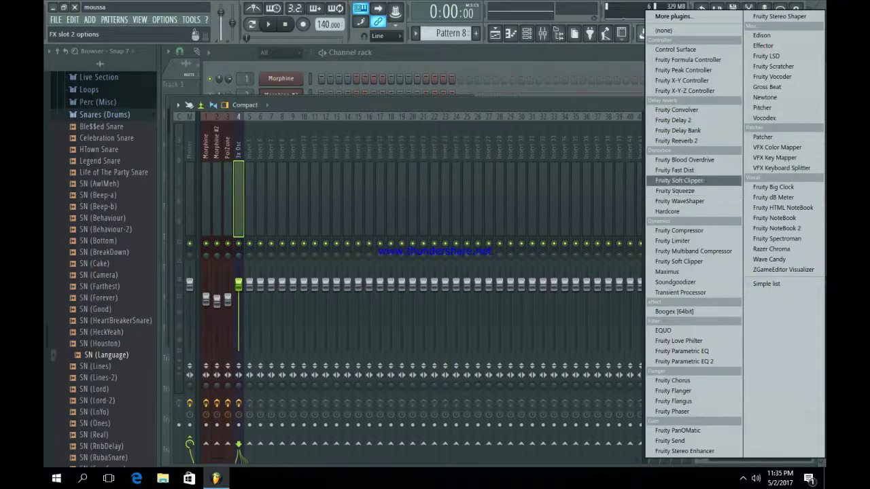
{"action": "left_click", "coordinate": [674, 170]}
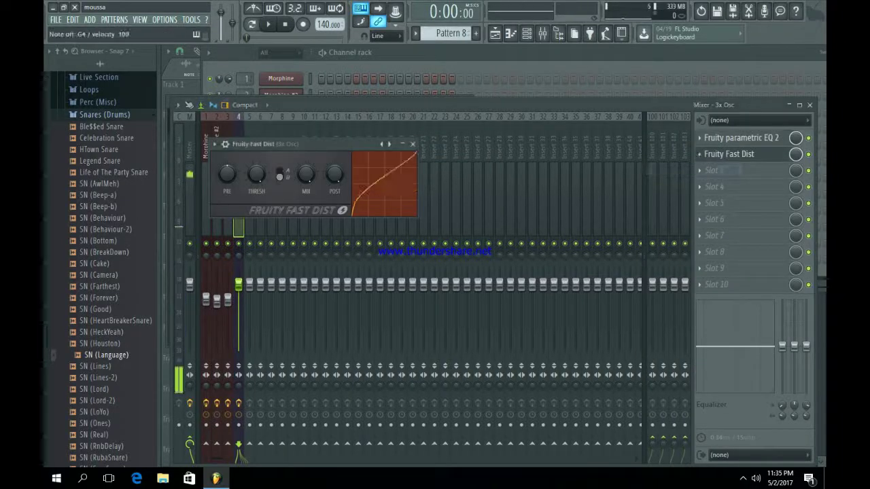
{"action": "left_click", "coordinate": [731, 154]}
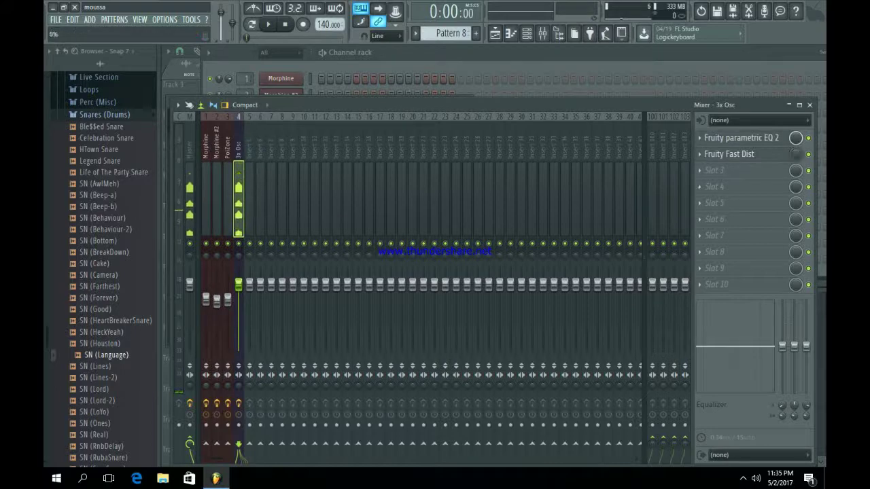
{"action": "left_click_drag", "start_coordinate": [796, 155], "coordinate": [796, 202]}
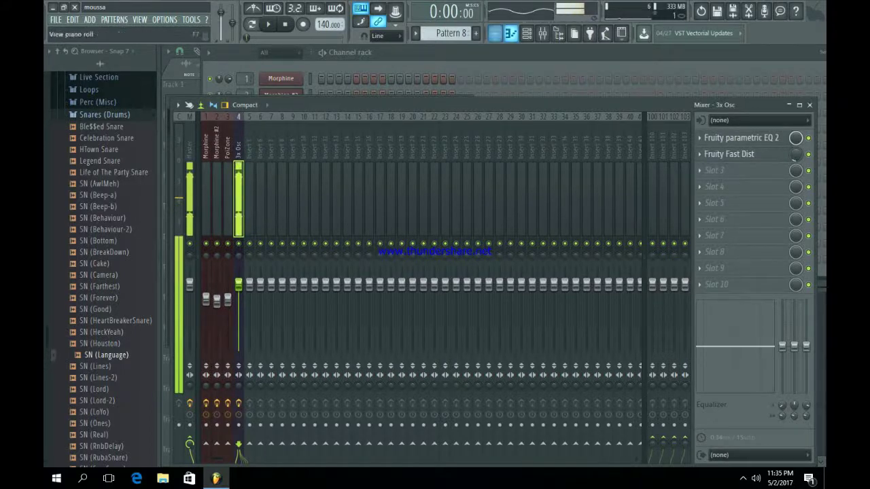
Copy the Morphine melody from Pattern 1 into the 3x Osc channel of Pattern 8 and open its notes in the piano roll
{"action": "left_click", "coordinate": [511, 33]}
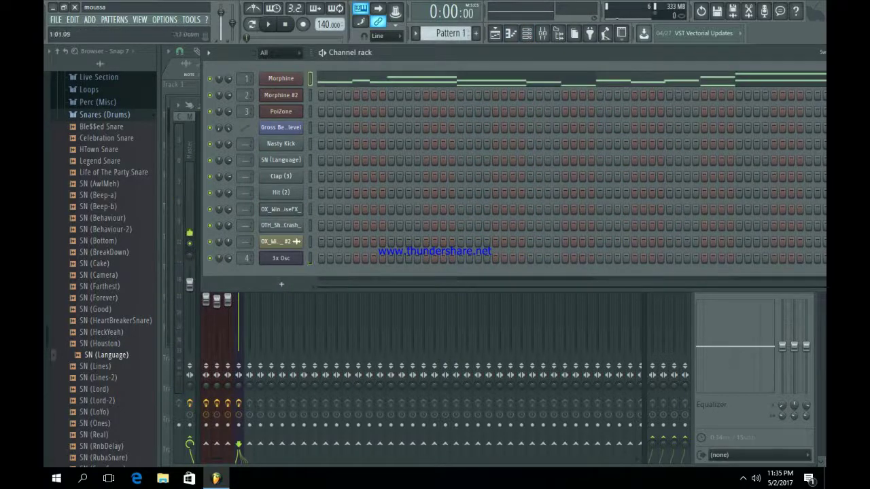
{"action": "scroll", "coordinate": [451, 33], "scroll_direction": "up", "scroll_amount": 5}
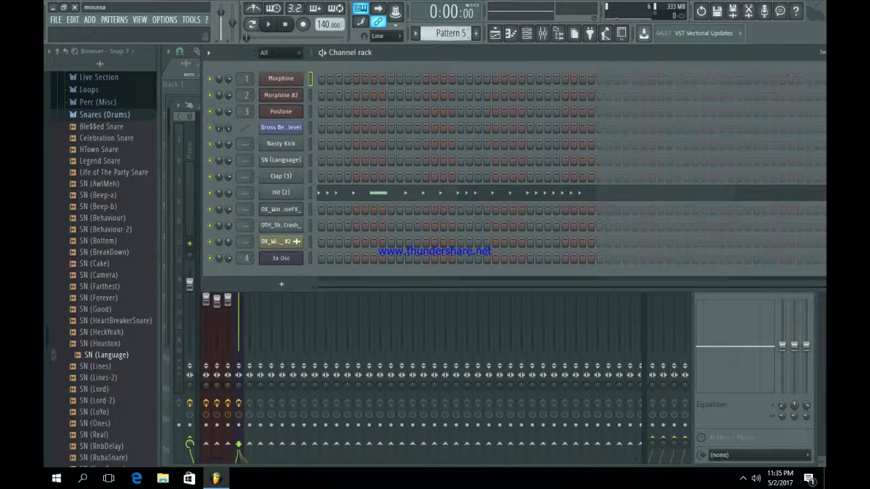
{"action": "scroll", "coordinate": [451, 33], "scroll_direction": "up", "scroll_amount": 1}
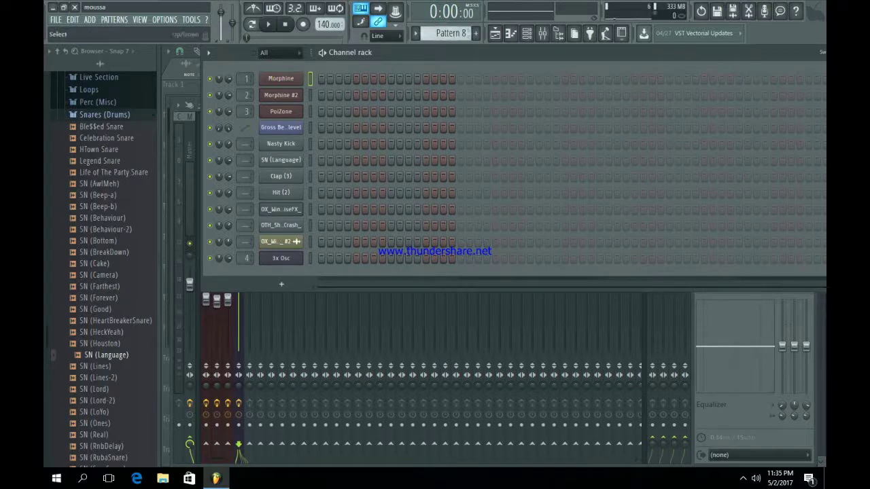
{"action": "left_click", "coordinate": [340, 258]}
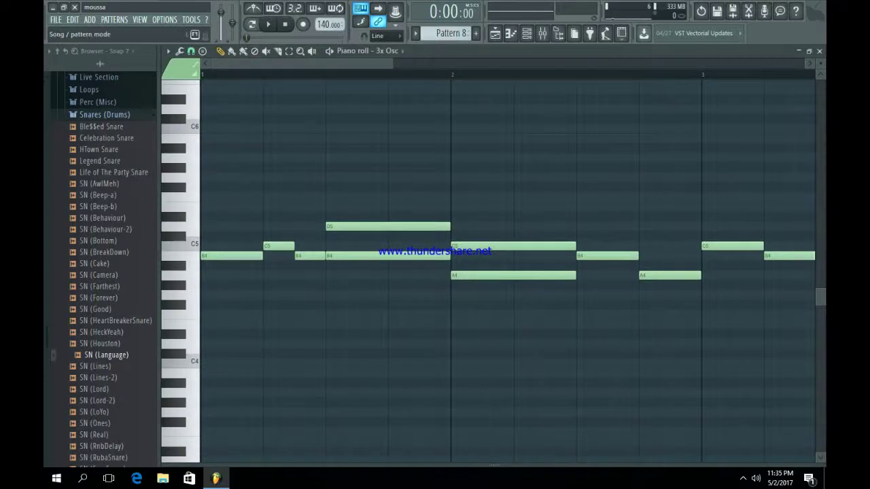
Switch playback to pattern mode and briefly play Pattern 8
{"action": "left_click", "coordinate": [252, 24]}
{"action": "key", "text": "space"}
{"action": "key", "text": "space"}
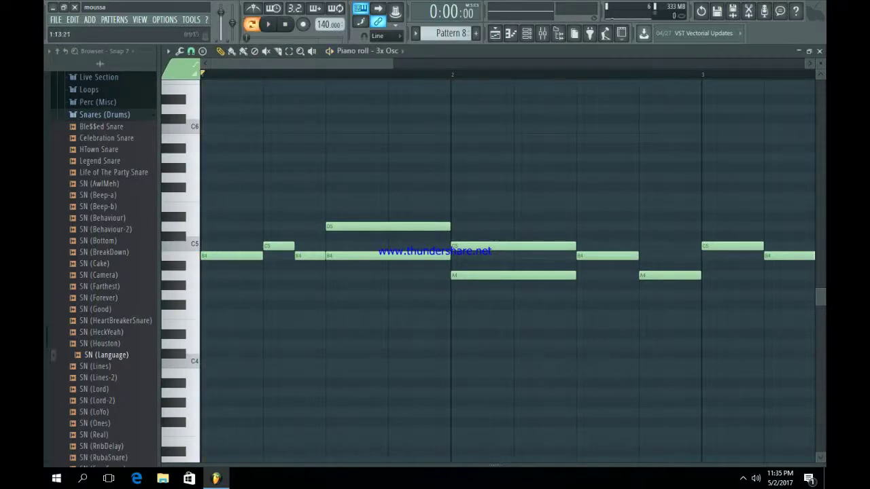
Reduce bar 1 of the 3x Osc melody to two one-beat B4 notes, on beats 1 and 3
{"action": "left_click_drag", "start_coordinate": [392, 63], "coordinate": [804, 63]}
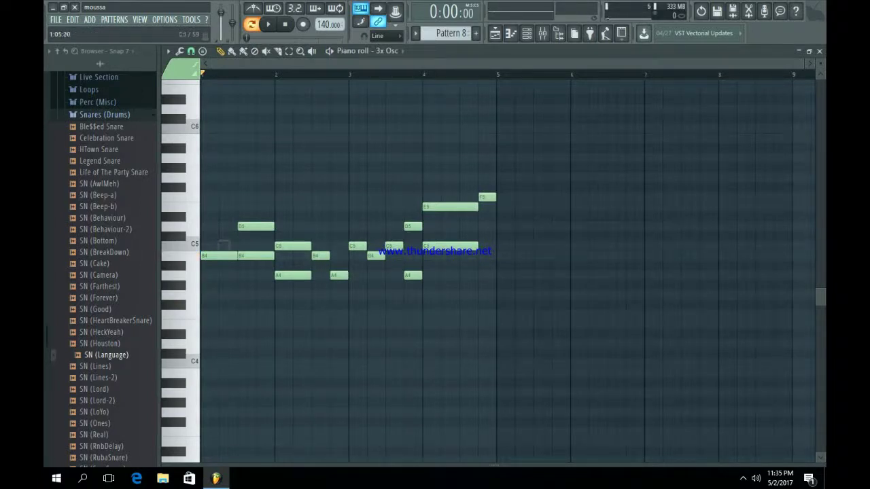
{"action": "key", "text": "space"}
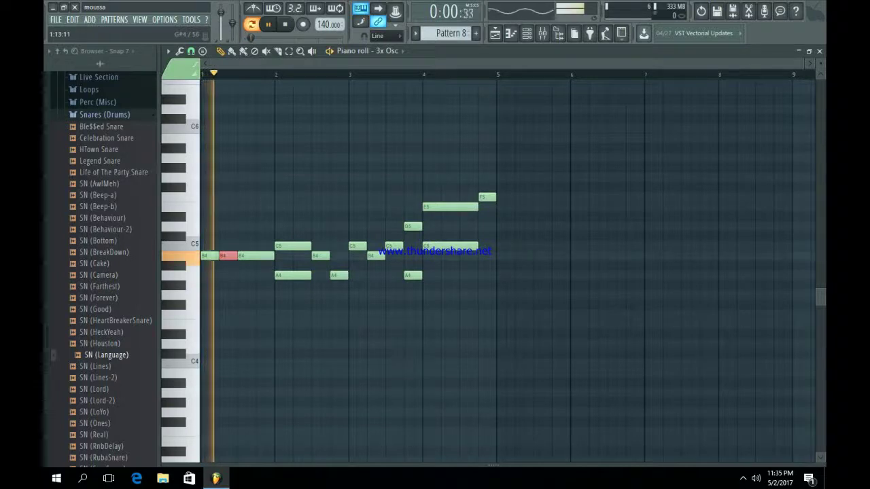
{"action": "key", "text": "space"}
{"action": "right_click", "coordinate": [256, 256]}
{"action": "key", "text": "space"}
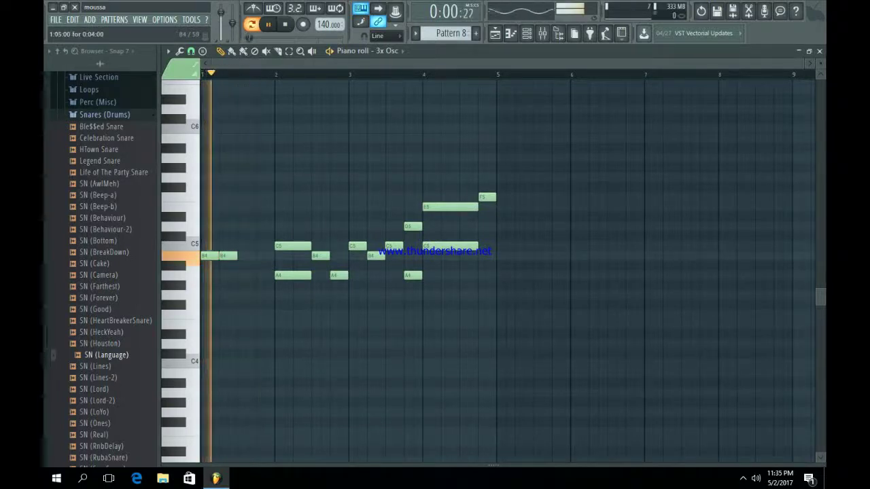
{"action": "key", "text": "space"}
{"action": "left_click_drag", "start_coordinate": [227, 256], "coordinate": [236, 256]}
{"action": "key", "text": "space"}
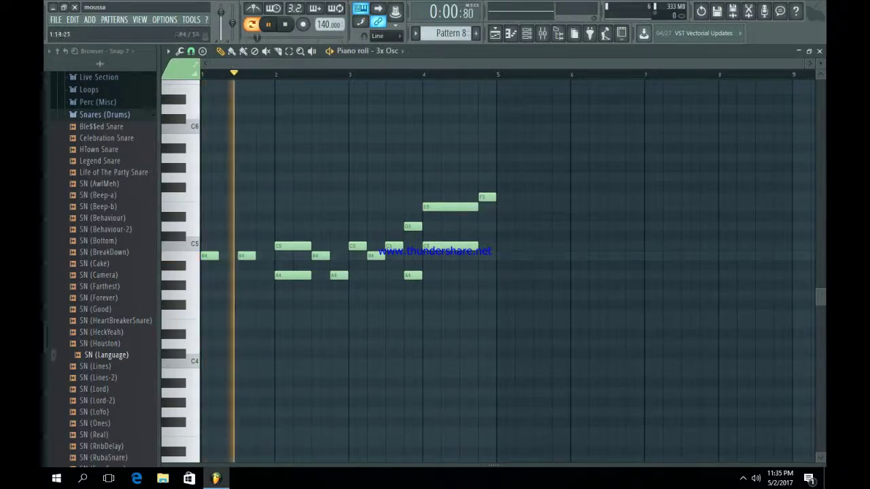
Delete the C5 and B4 notes from bar 2 and rework bar 3 into a two-beat B4 followed by a two-beat A4
{"action": "key", "text": "space"}
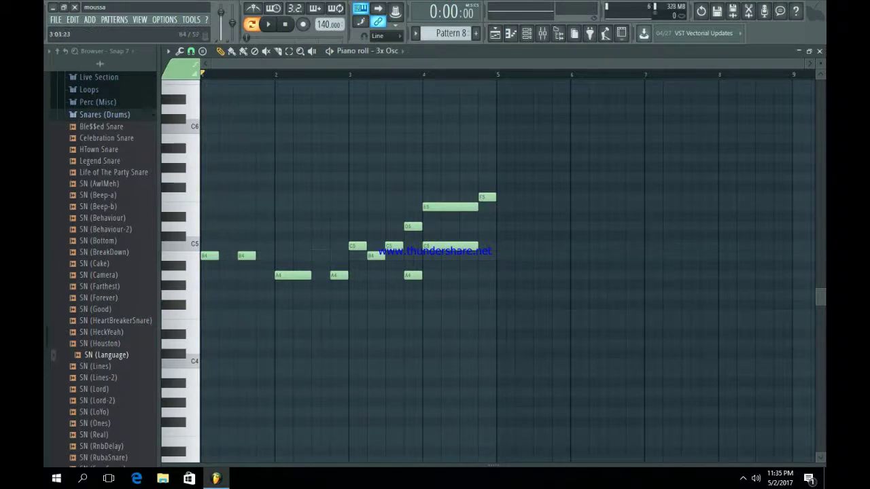
{"action": "left_click", "coordinate": [354, 255]}
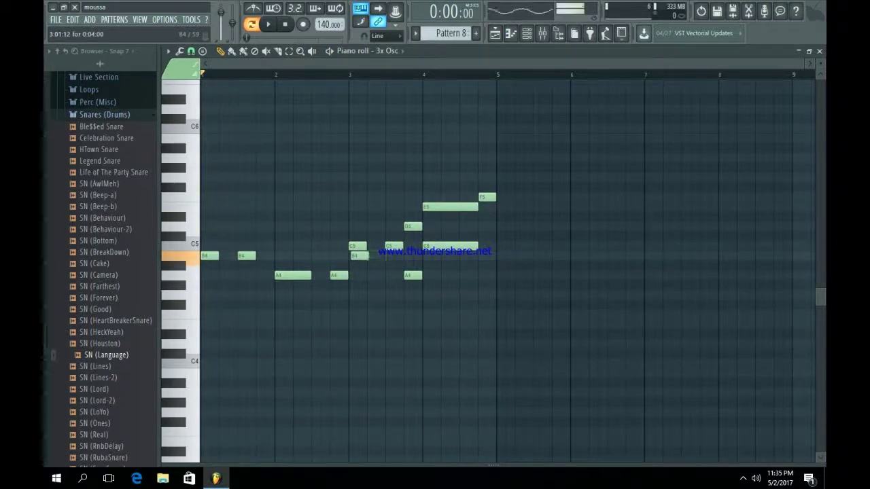
{"action": "left_click_drag", "start_coordinate": [355, 256], "coordinate": [353, 256]}
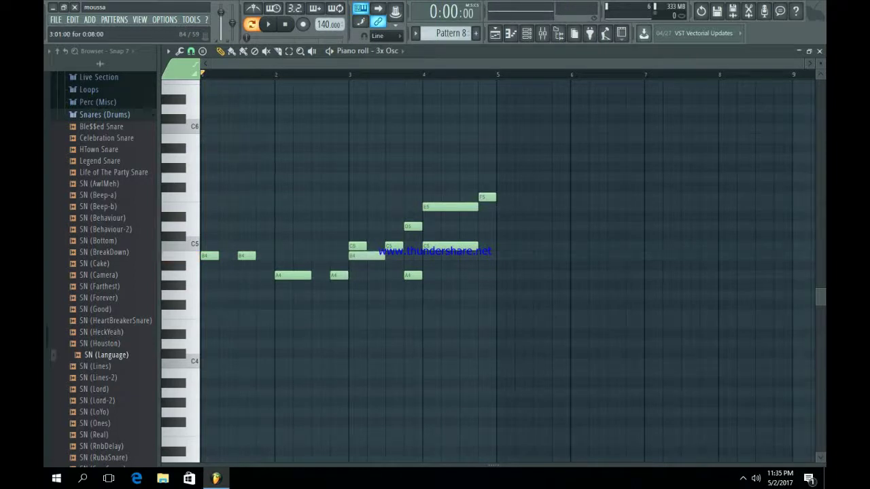
{"action": "right_click", "coordinate": [358, 245]}
{"action": "right_click", "coordinate": [394, 246]}
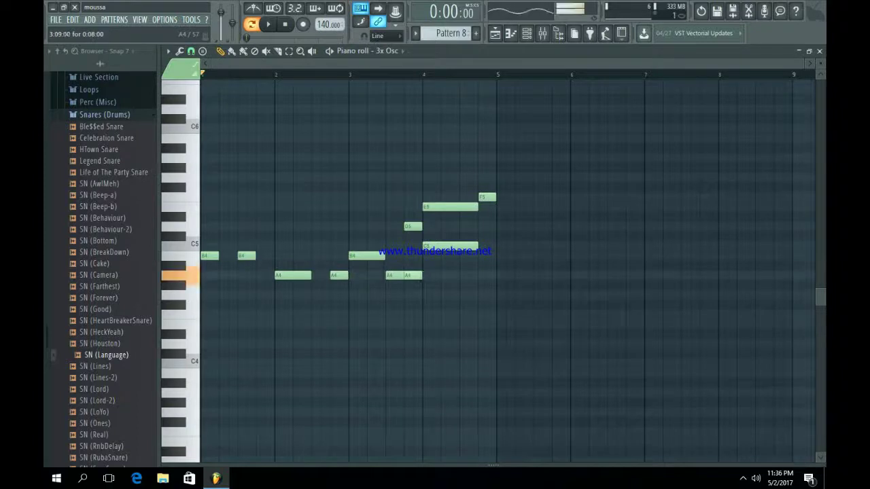
{"action": "right_click", "coordinate": [417, 276]}
Add a one-beat C5 slide note on beat 4 of bar 3, end bar 4 with a one-beat B4, and play Pattern 8
{"action": "left_click", "coordinate": [407, 246]}
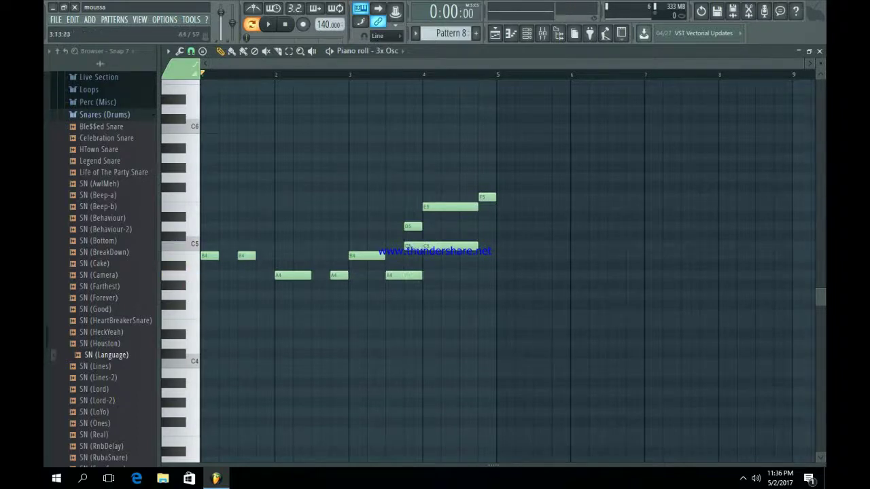
{"action": "double_click", "coordinate": [408, 247]}
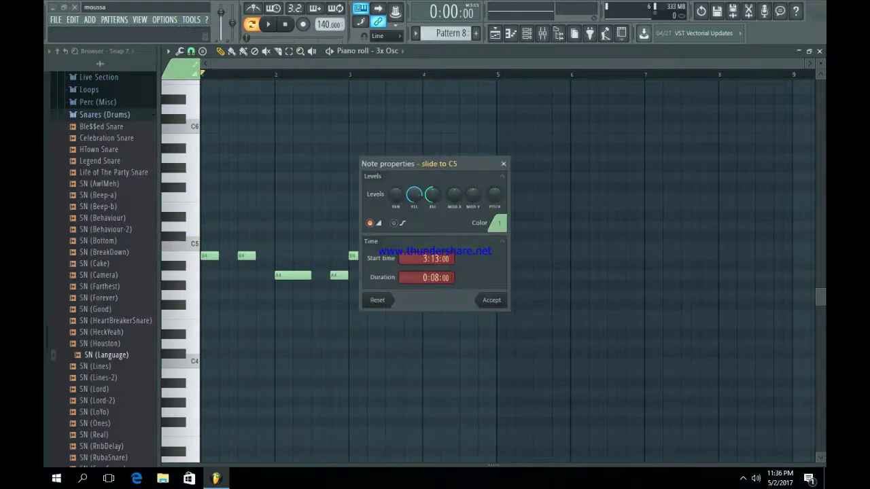
{"action": "left_click", "coordinate": [491, 301]}
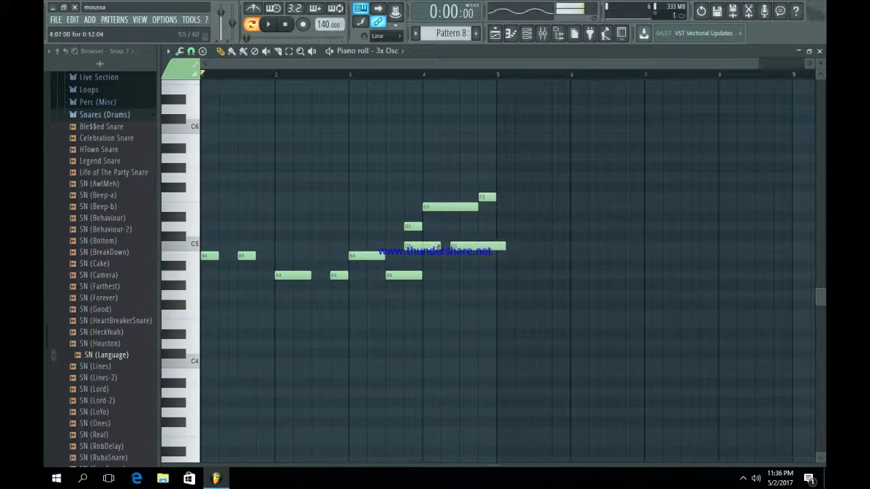
{"action": "left_click_drag", "start_coordinate": [473, 246], "coordinate": [480, 265]}
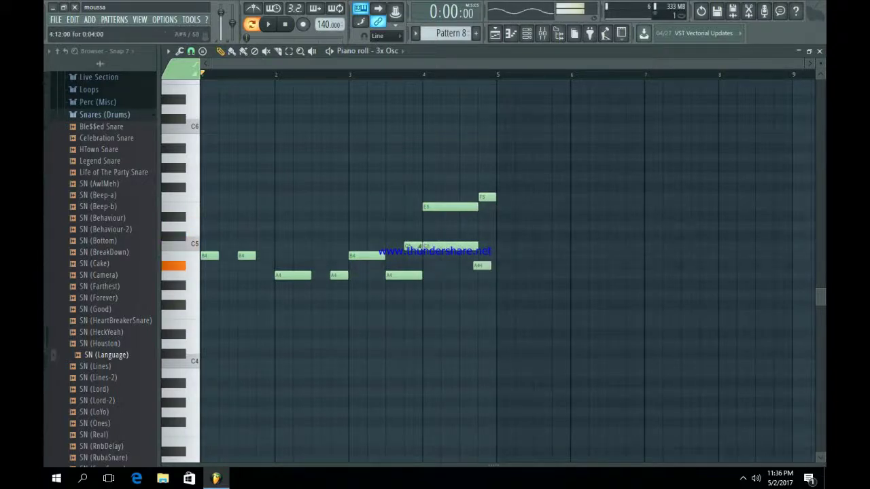
{"action": "key", "text": "space"}
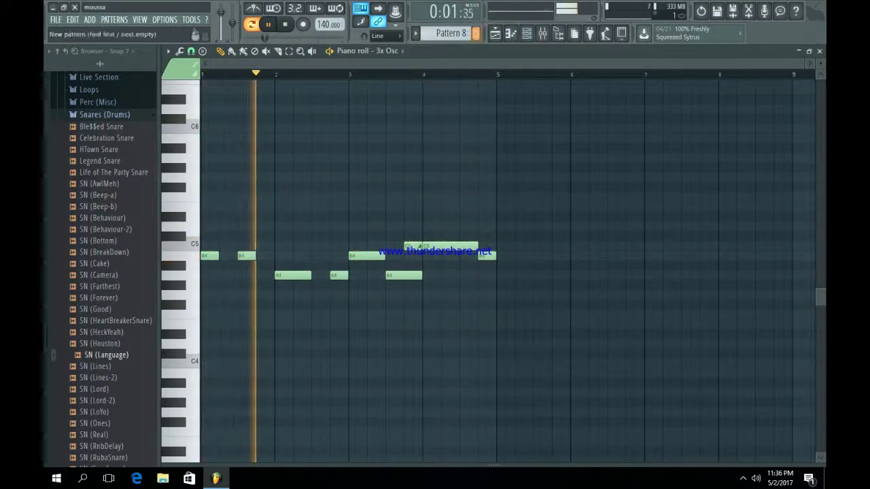
Place Pattern 8 on Track 8 of the playlist at bar 17 and duplicate it three times in succession
{"action": "key", "text": "F5"}
{"action": "left_click_drag", "start_coordinate": [462, 63], "coordinate": [628, 63]}
{"action": "left_click_drag", "start_coordinate": [695, 63], "coordinate": [432, 63]}
{"action": "left_click", "coordinate": [437, 308]}
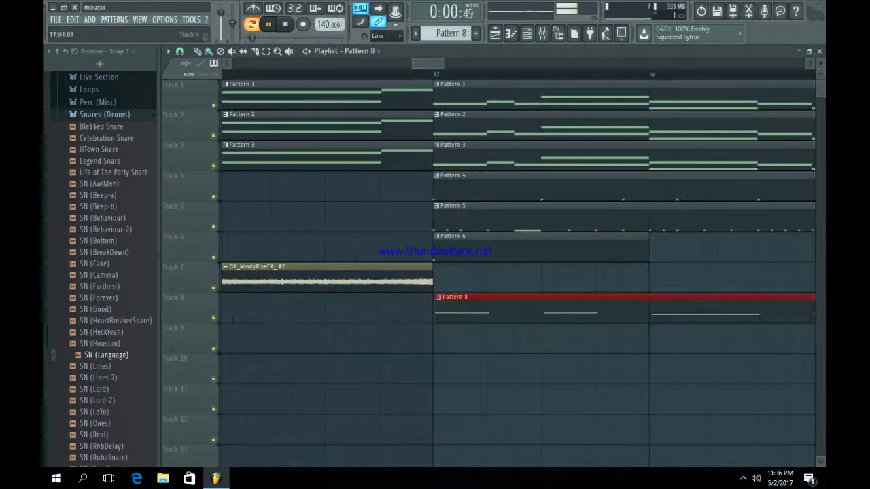
{"action": "key", "text": "space"}
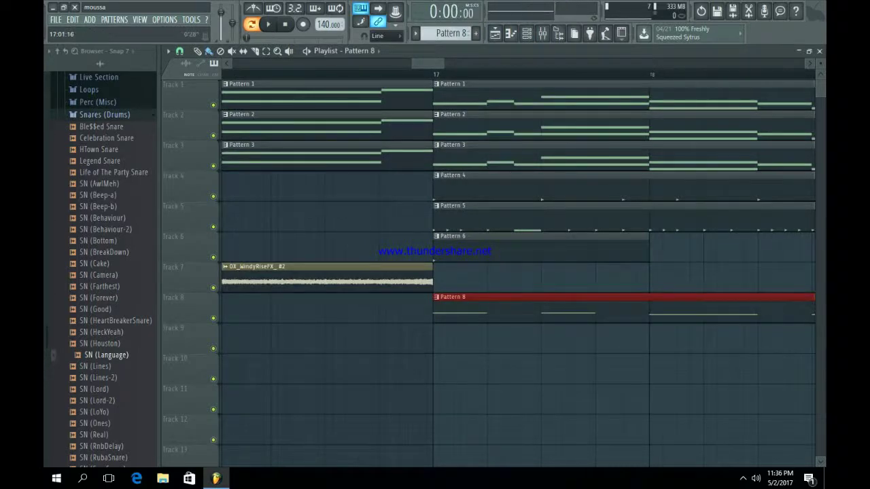
{"action": "mouse_move", "coordinate": [444, 63]}
{"action": "left_mouse_down"}
{"action": "mouse_move", "coordinate": [556, 63]}
{"action": "mouse_move", "coordinate": [460, 63]}
{"action": "left_mouse_up"}
{"action": "key", "text": "ctrl+b"}
{"action": "key", "text": "ctrl+b"}
{"action": "key", "text": "ctrl+b"}
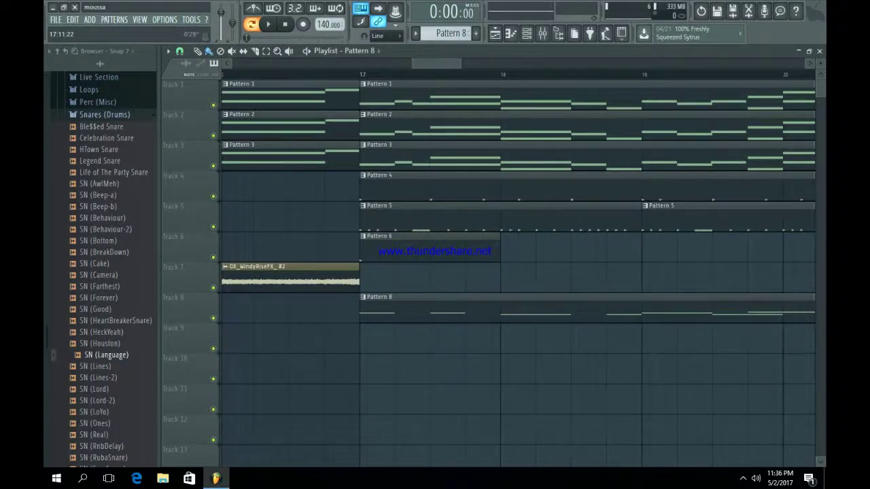
Replace the two-beat B4 in bar 3 of Pattern 8's 3x Osc melody with half-beat B4 notes on beats 1 and 2
{"action": "double_click", "coordinate": [467, 307]}
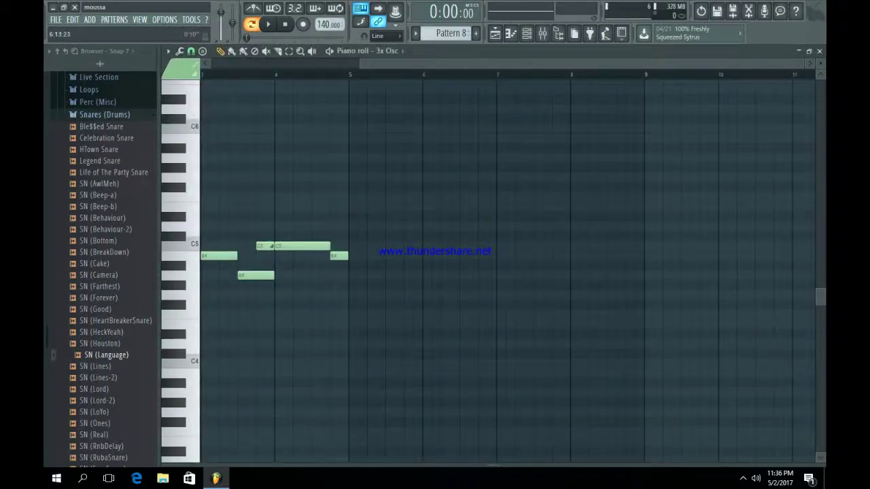
{"action": "left_click", "coordinate": [494, 33]}
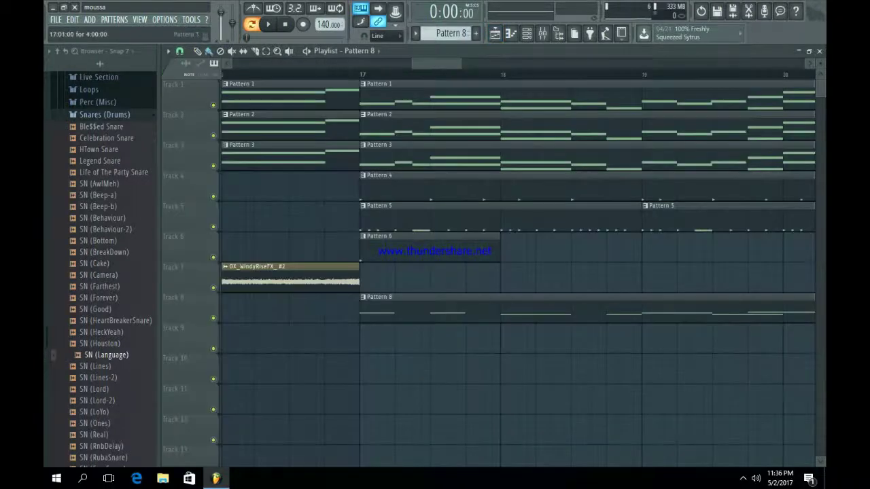
{"action": "scroll", "coordinate": [525, 271], "scroll_direction": "right", "scroll_amount": 4}
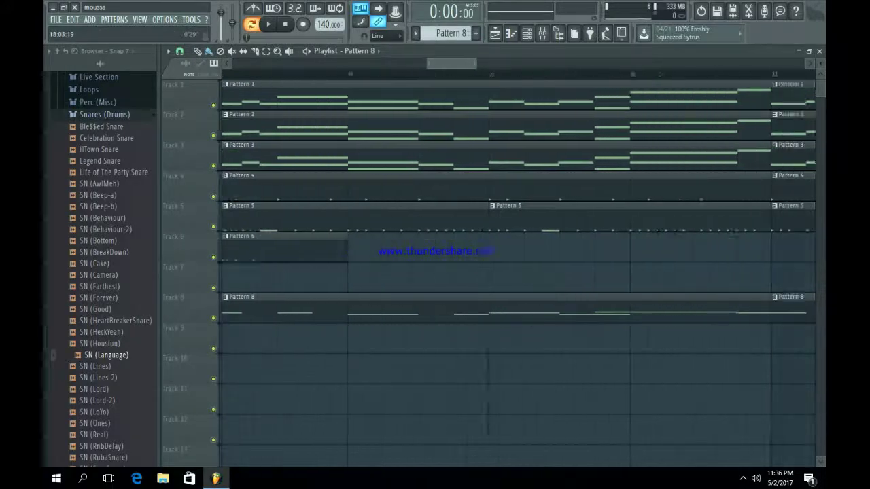
{"action": "scroll", "coordinate": [525, 259], "scroll_direction": "left", "scroll_amount": 2}
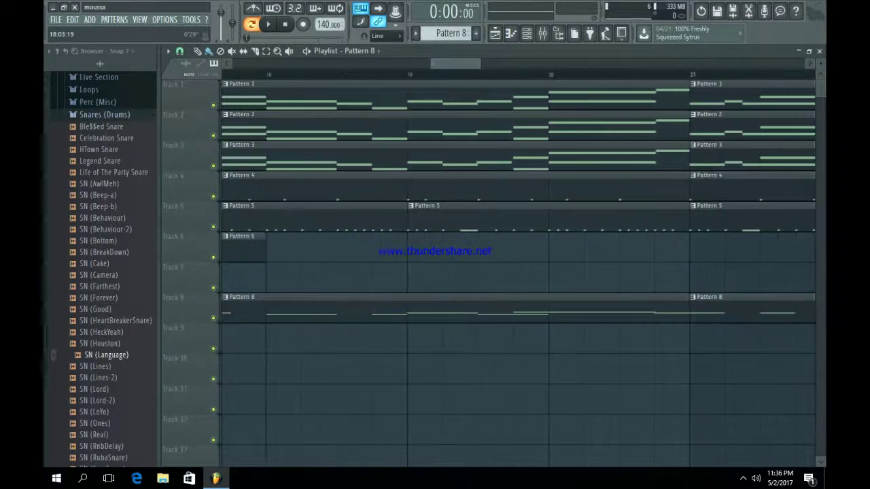
{"action": "double_click", "coordinate": [495, 297]}
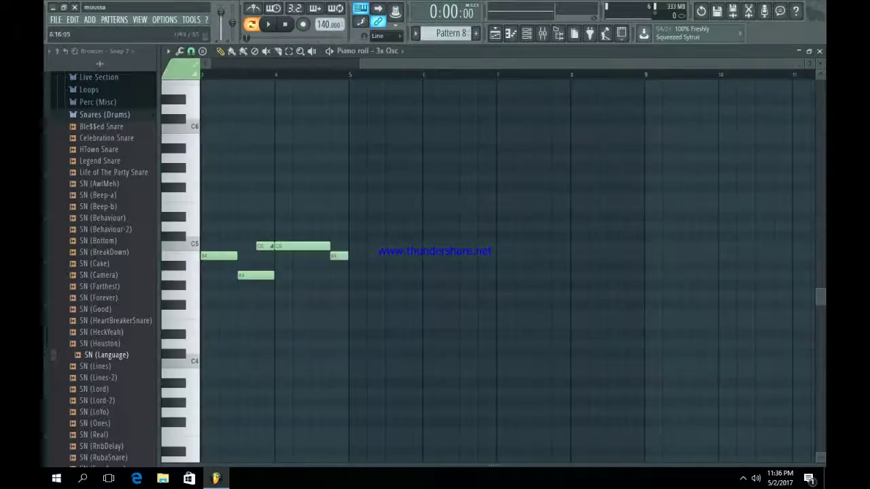
{"action": "scroll", "coordinate": [506, 272], "scroll_direction": "left", "scroll_amount": 3}
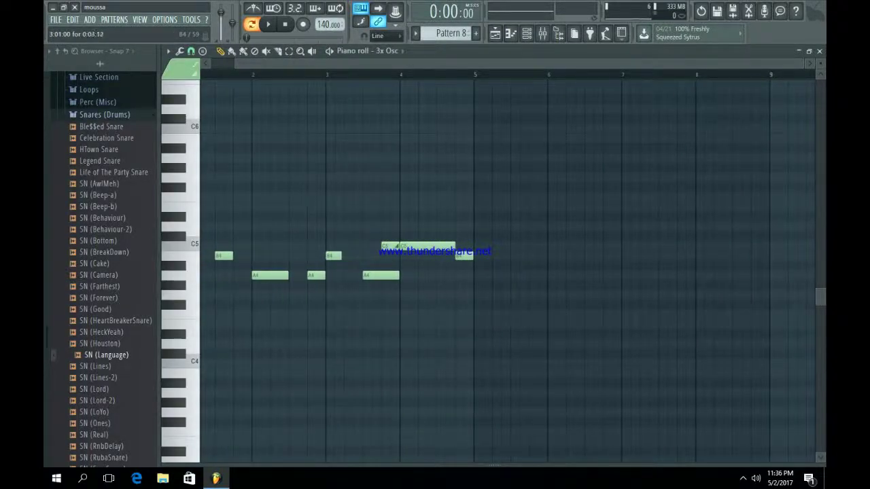
{"action": "left_click", "coordinate": [348, 256]}
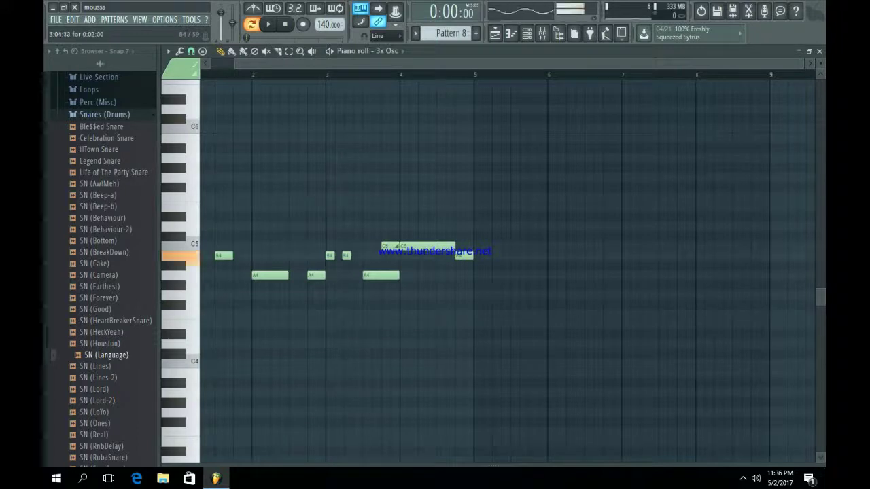
Check the Pattern 8 clips against the other melodies in the playlist, and play the pattern through in the piano roll
{"action": "left_click", "coordinate": [495, 33]}
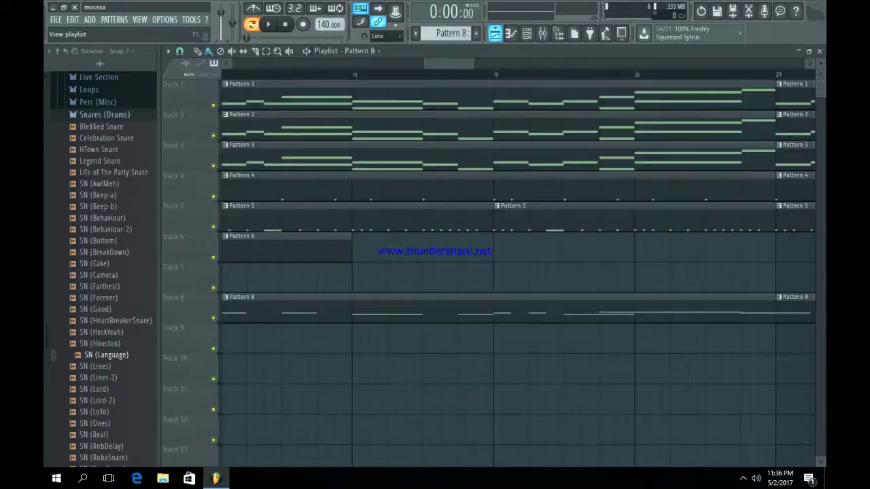
{"action": "double_click", "coordinate": [495, 297]}
{"action": "key", "text": "space"}
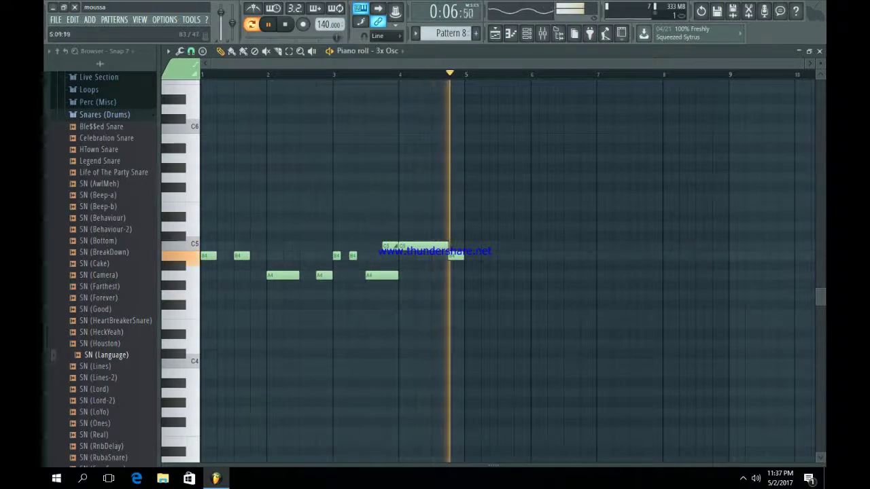
{"action": "key", "text": "space"}
Try the whole 3x Osc melody one octave lower during playback, and move it back up an octave
{"action": "key", "text": "ctrl+a"}
{"action": "key", "text": "ctrl+Down"}
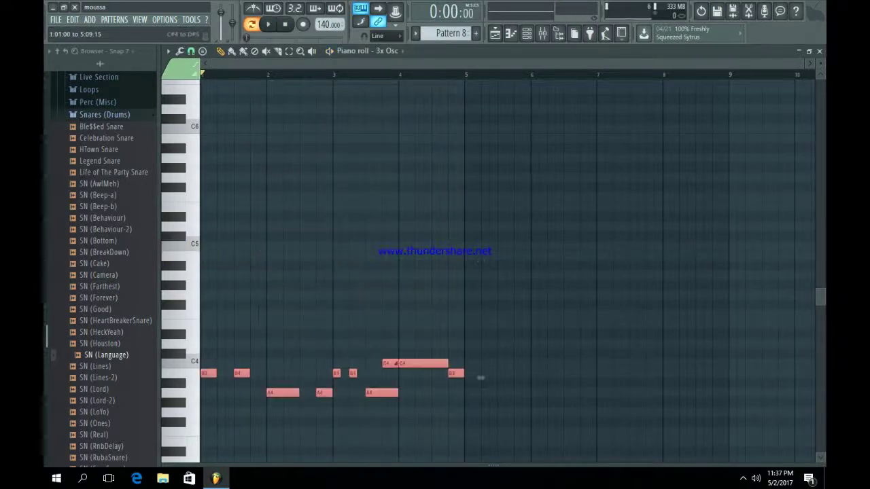
{"action": "key", "text": "space"}
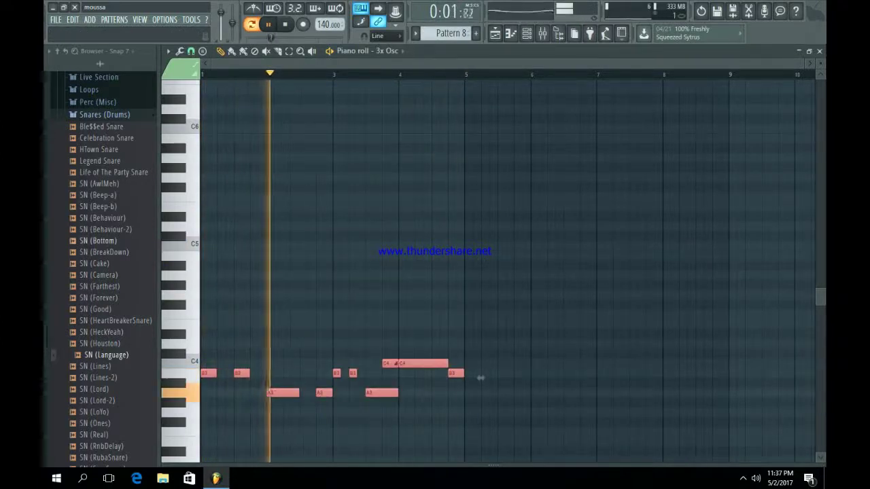
{"action": "left_click_drag", "start_coordinate": [481, 378], "coordinate": [480, 261]}
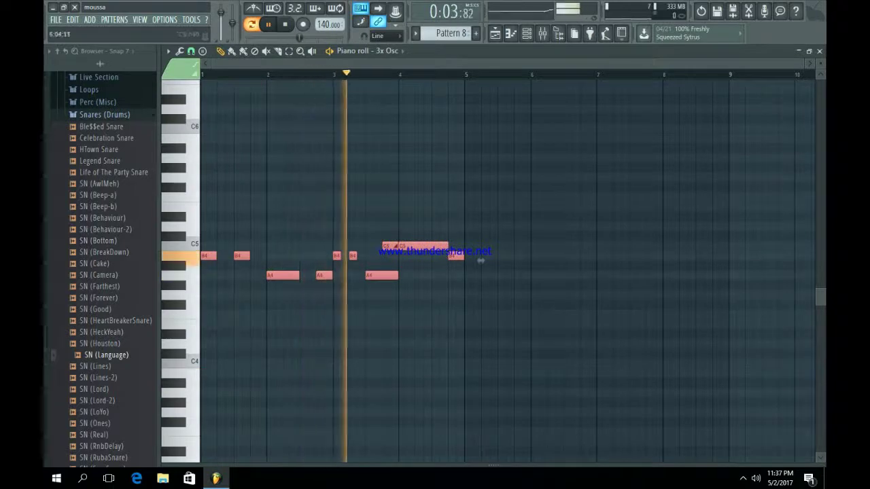
Check the 3x Osc track in the mixer, and view the playlist arrangement from the start of the song
{"action": "key", "text": "F9"}
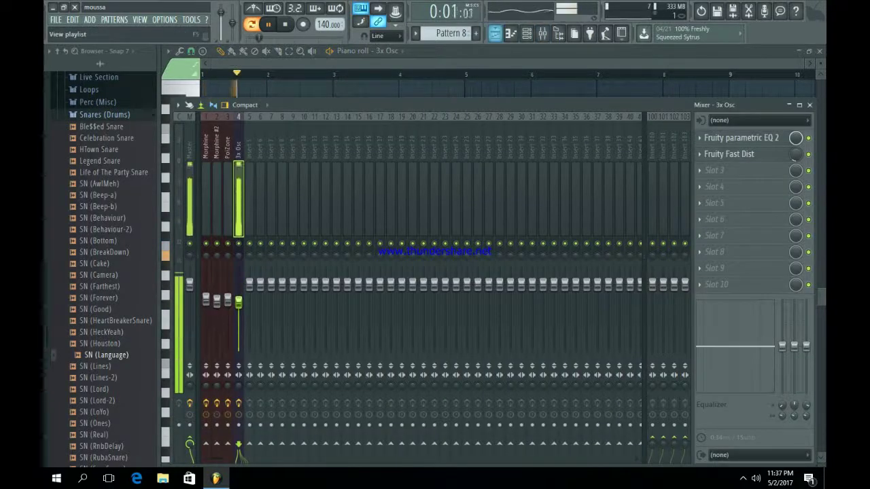
{"action": "left_click", "coordinate": [495, 33]}
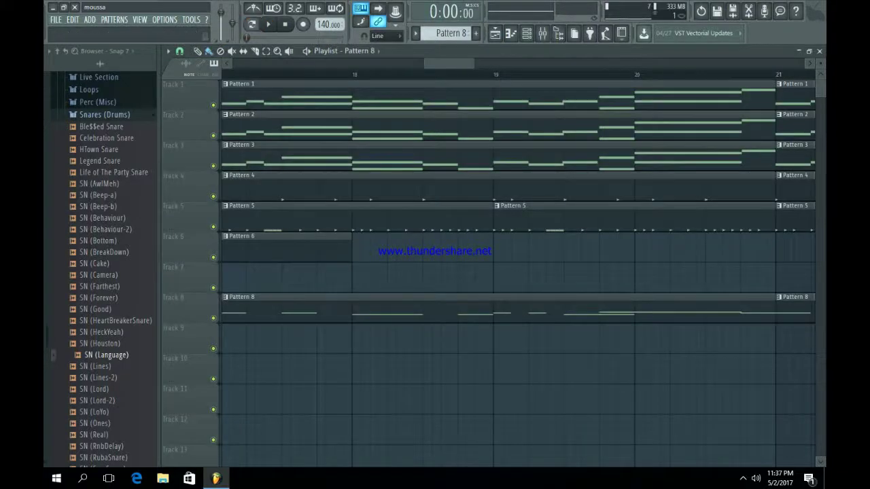
{"action": "left_click_drag", "start_coordinate": [426, 63], "coordinate": [224, 63]}
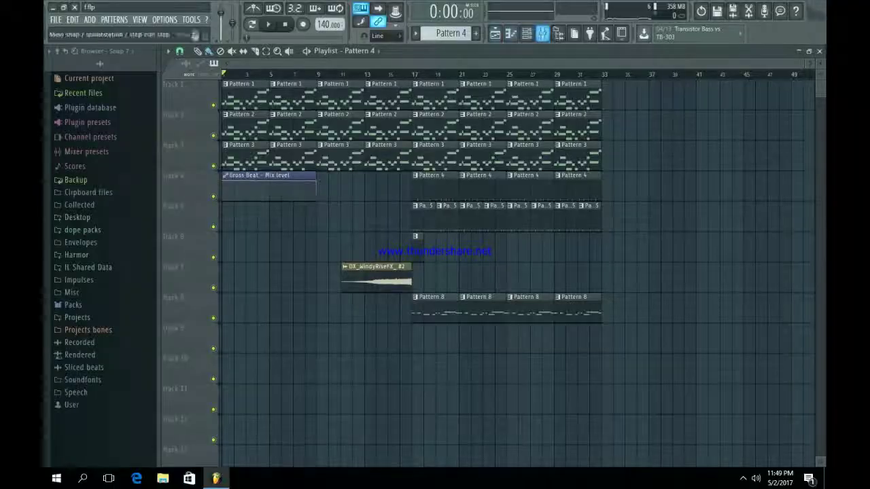